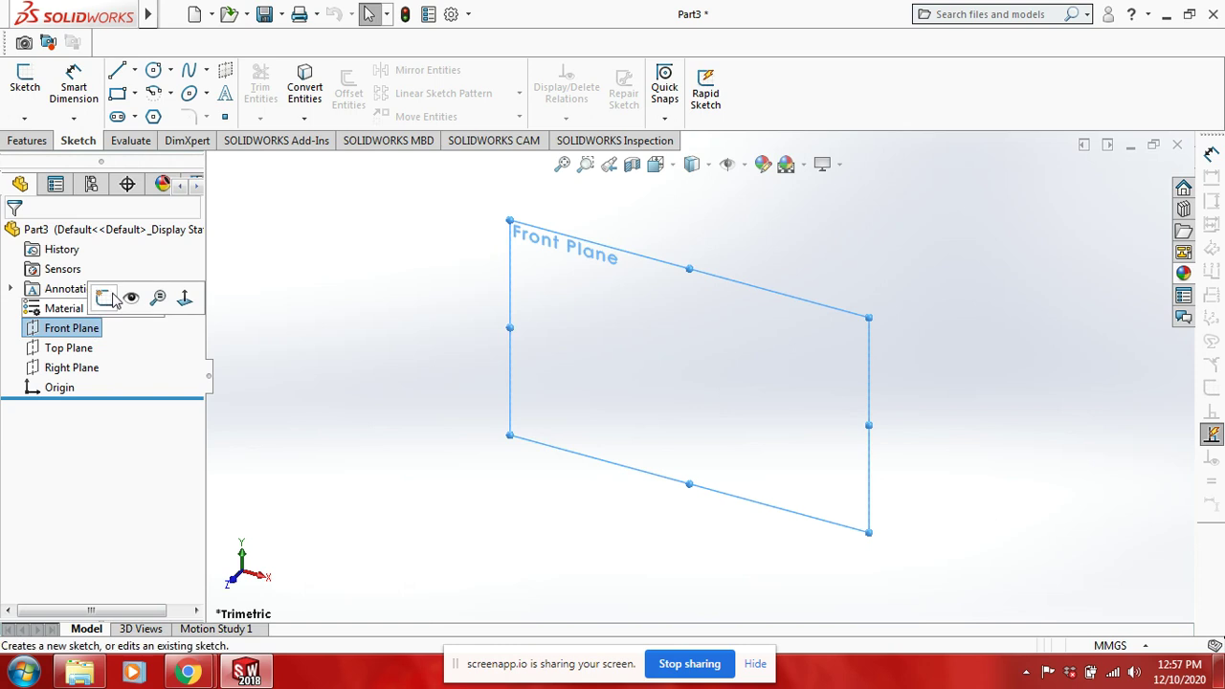
Step: Start a sketch on the Front Plane and draw a horizontal line about 394 mm long through the origin
{"action": "left_click", "coordinate": [104, 296]}
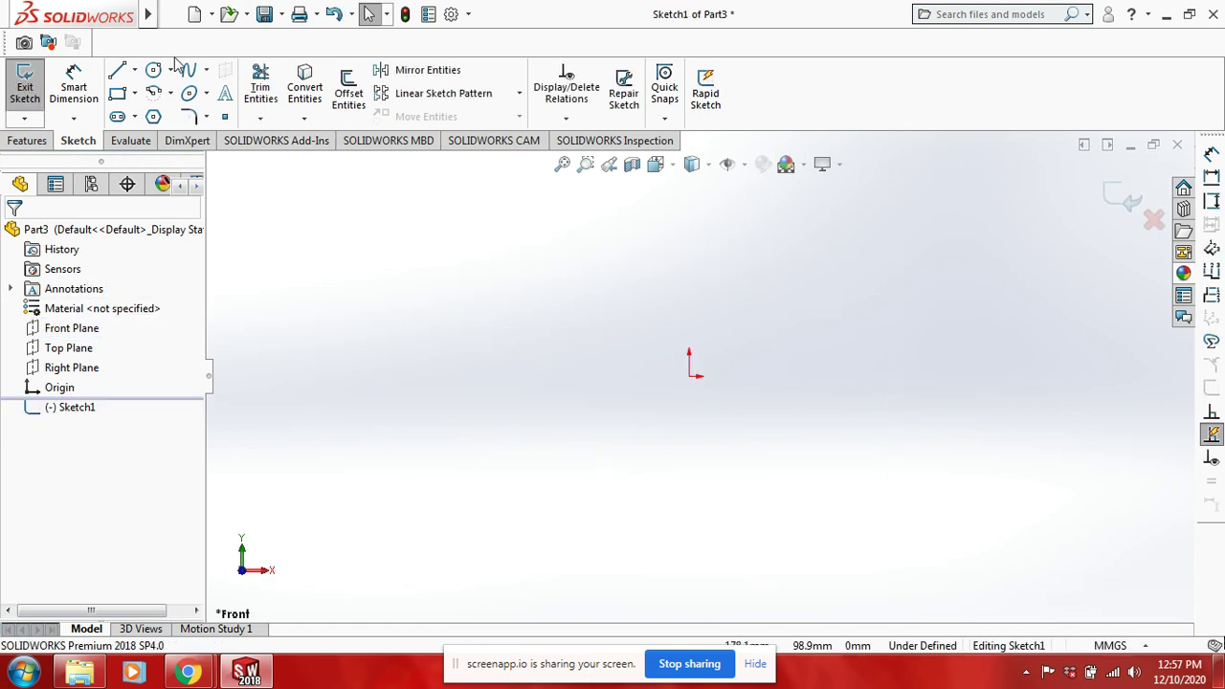
{"action": "left_click", "coordinate": [117, 71]}
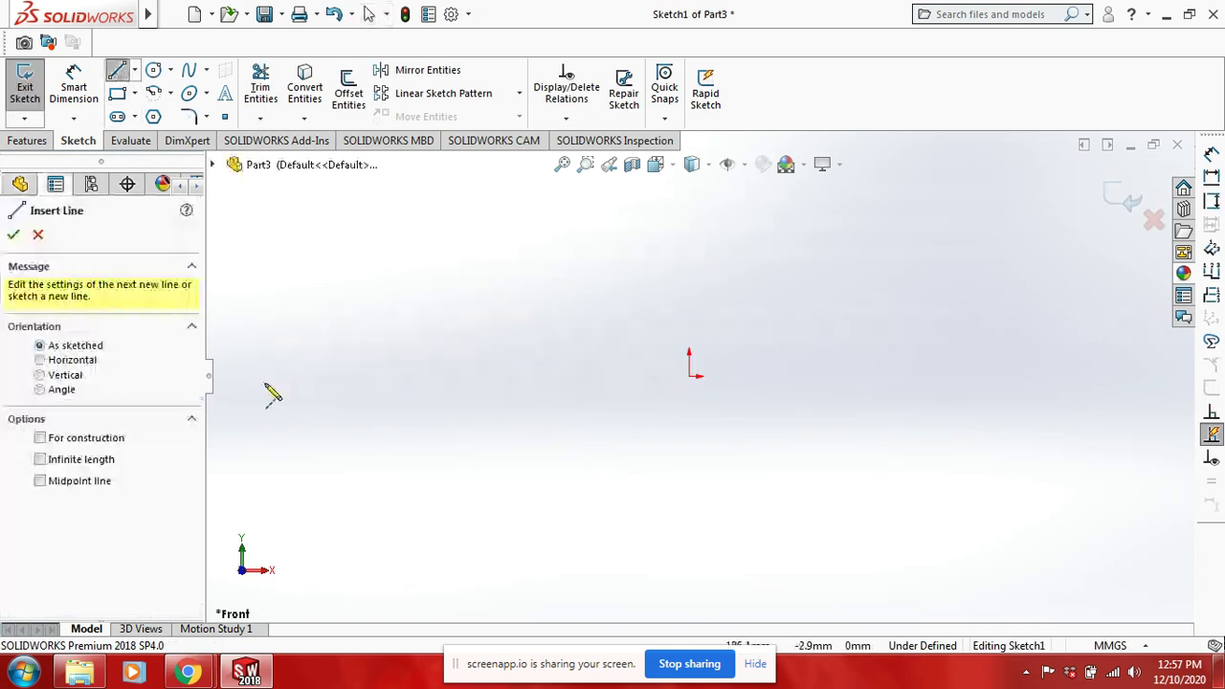
{"action": "left_click", "coordinate": [239, 378]}
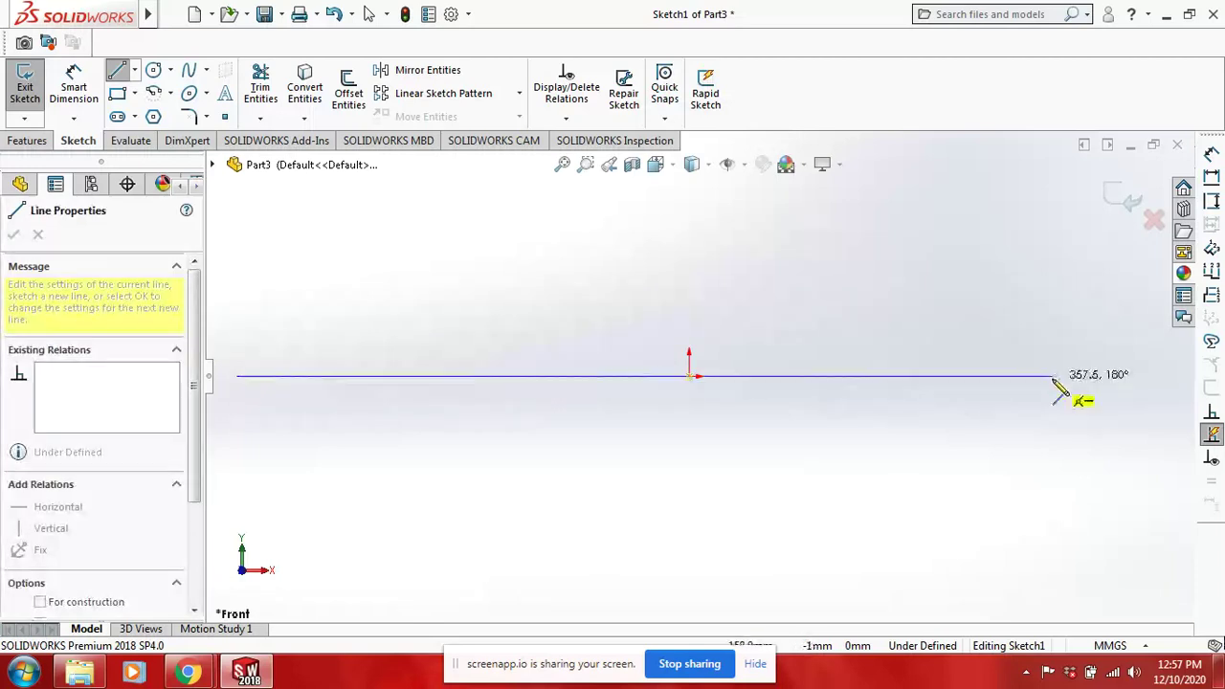
{"action": "left_click", "coordinate": [1136, 378]}
{"action": "key", "text": "Escape"}
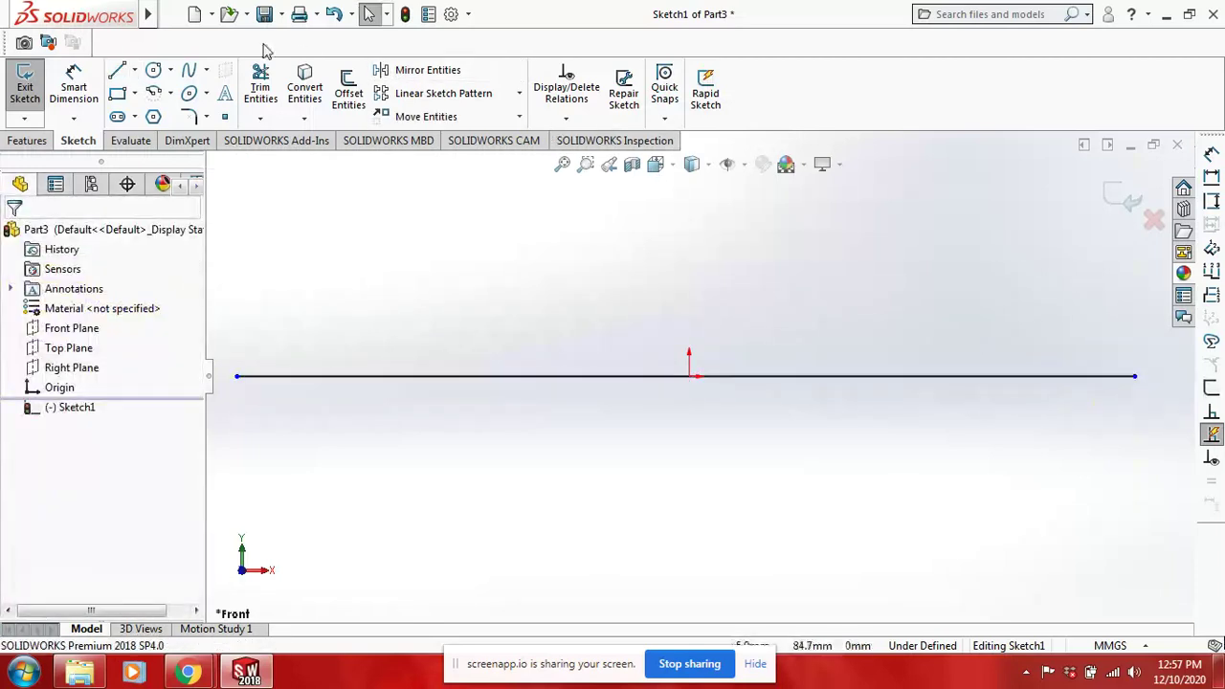
Step: Draw a vertical line about 186 mm long through the origin, crossing the horizontal line
{"action": "key", "text": "l"}
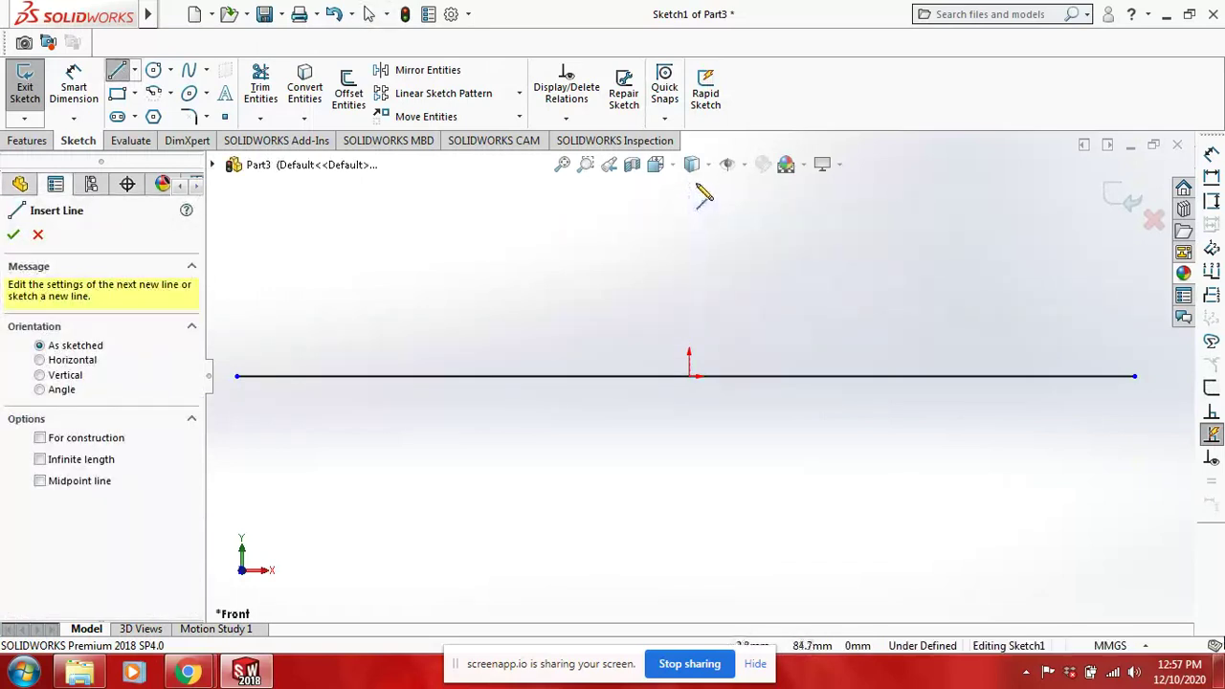
{"action": "left_click", "coordinate": [690, 183]}
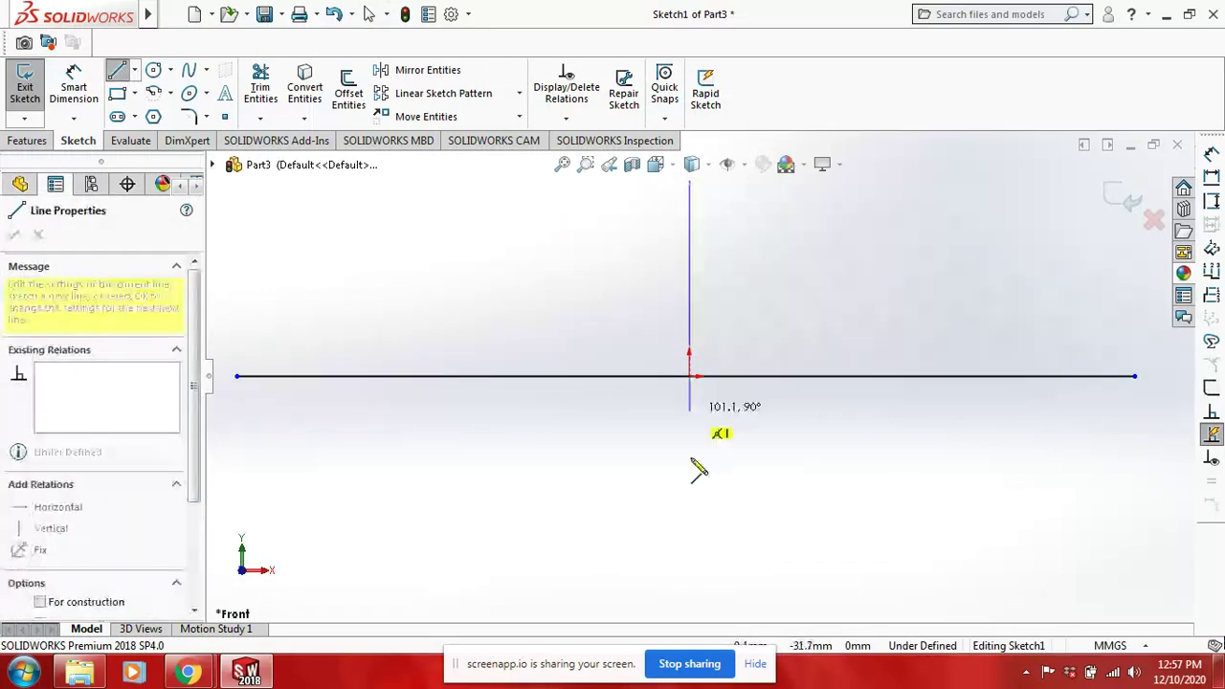
{"action": "left_click", "coordinate": [690, 604]}
{"action": "key", "text": "Escape"}
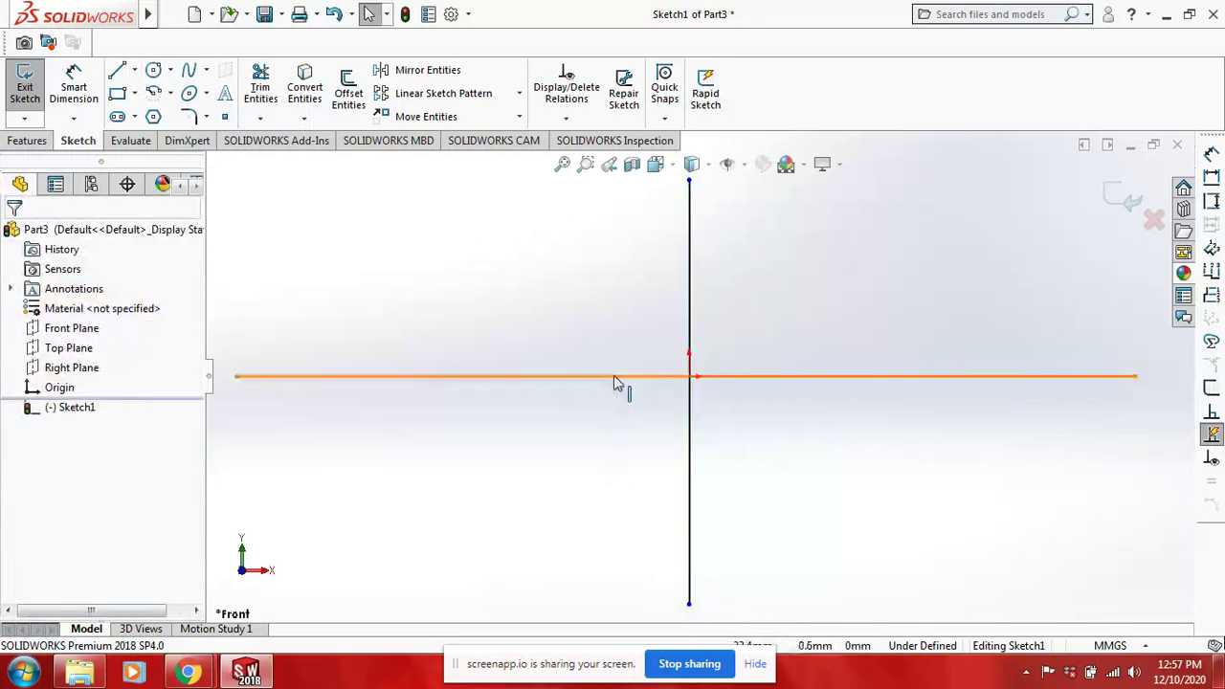
Step: Convert the horizontal and vertical lines through the origin to construction lines
{"action": "left_click", "coordinate": [615, 378]}
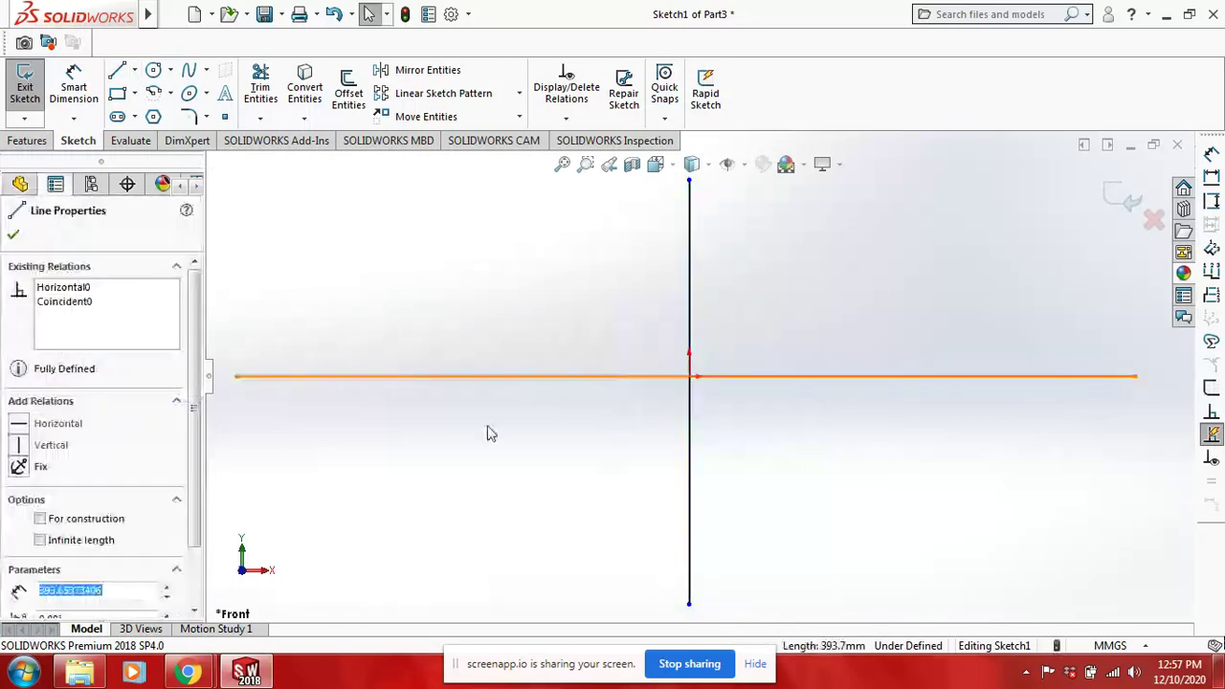
{"action": "left_click", "coordinate": [82, 523]}
{"action": "left_click", "coordinate": [448, 445]}
{"action": "left_click", "coordinate": [688, 500]}
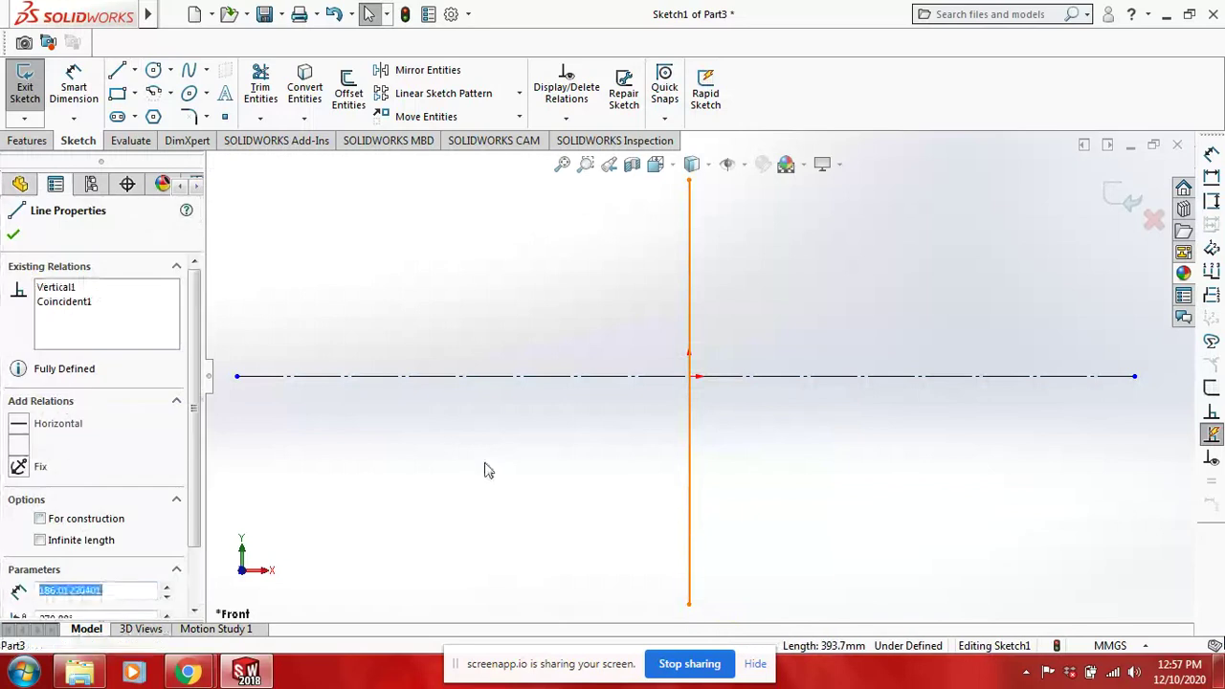
{"action": "left_click", "coordinate": [101, 523]}
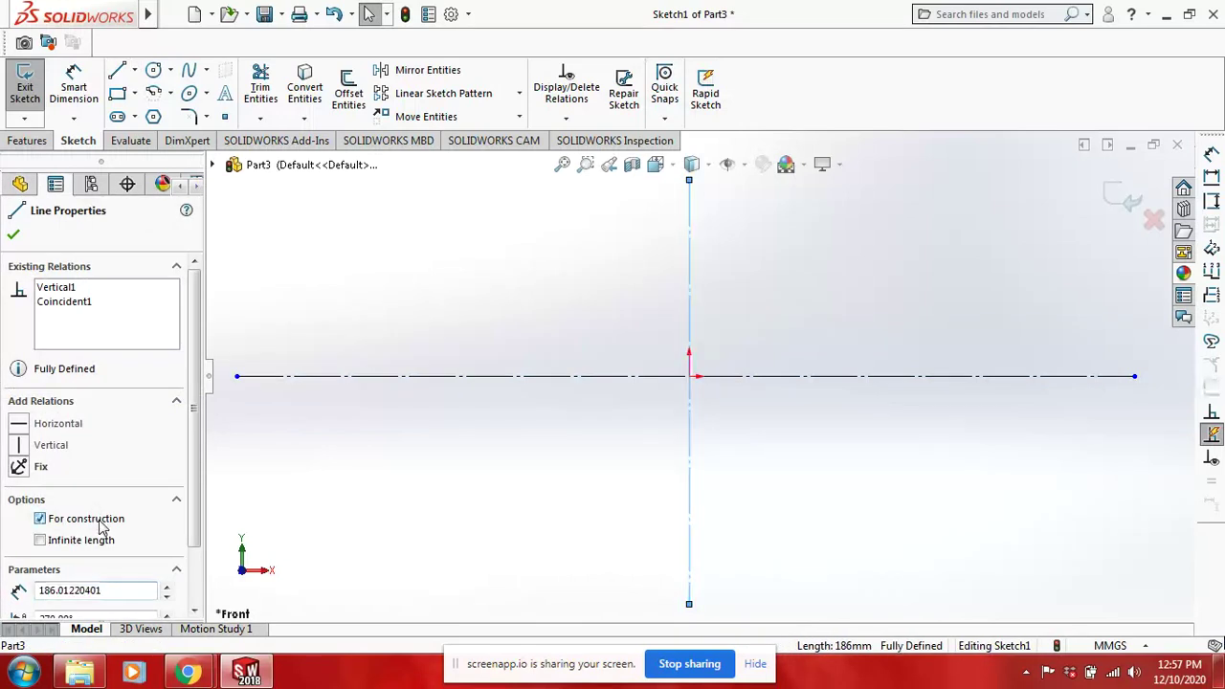
{"action": "left_click", "coordinate": [615, 397]}
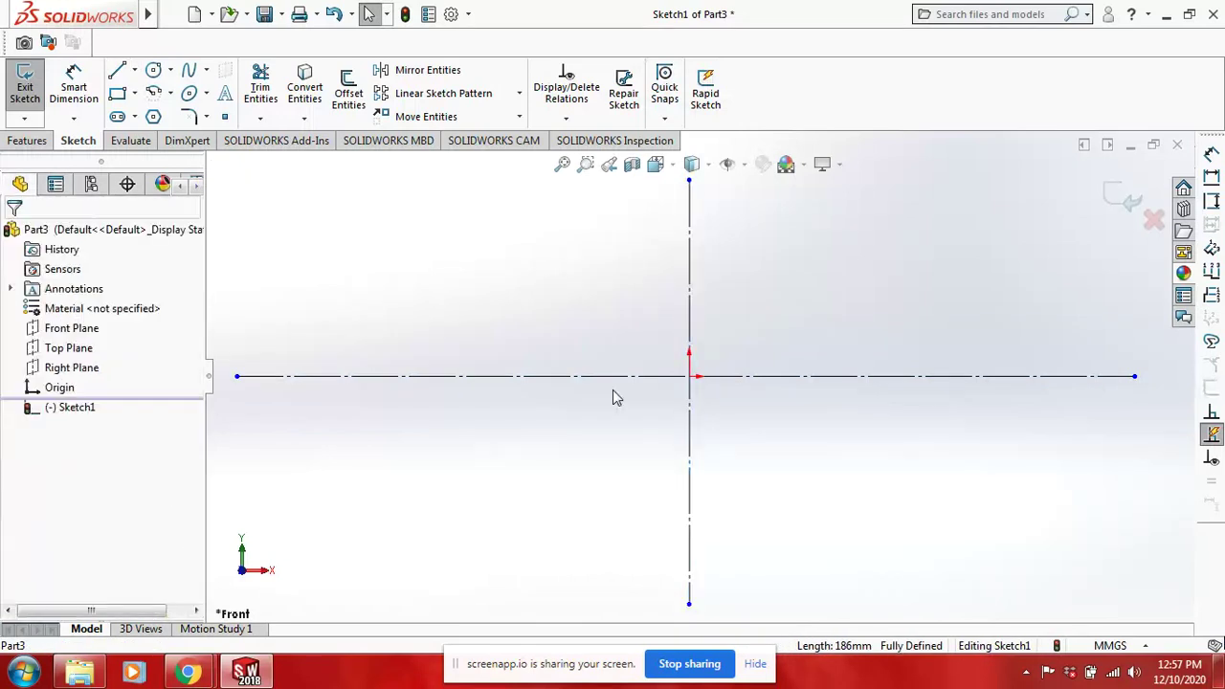
Step: Sketch a corner rectangle about 225 mm wide around the origin, spanning both construction lines
{"action": "left_click", "coordinate": [118, 94]}
{"action": "left_click_drag", "start_coordinate": [421, 249], "coordinate": [933, 528]}
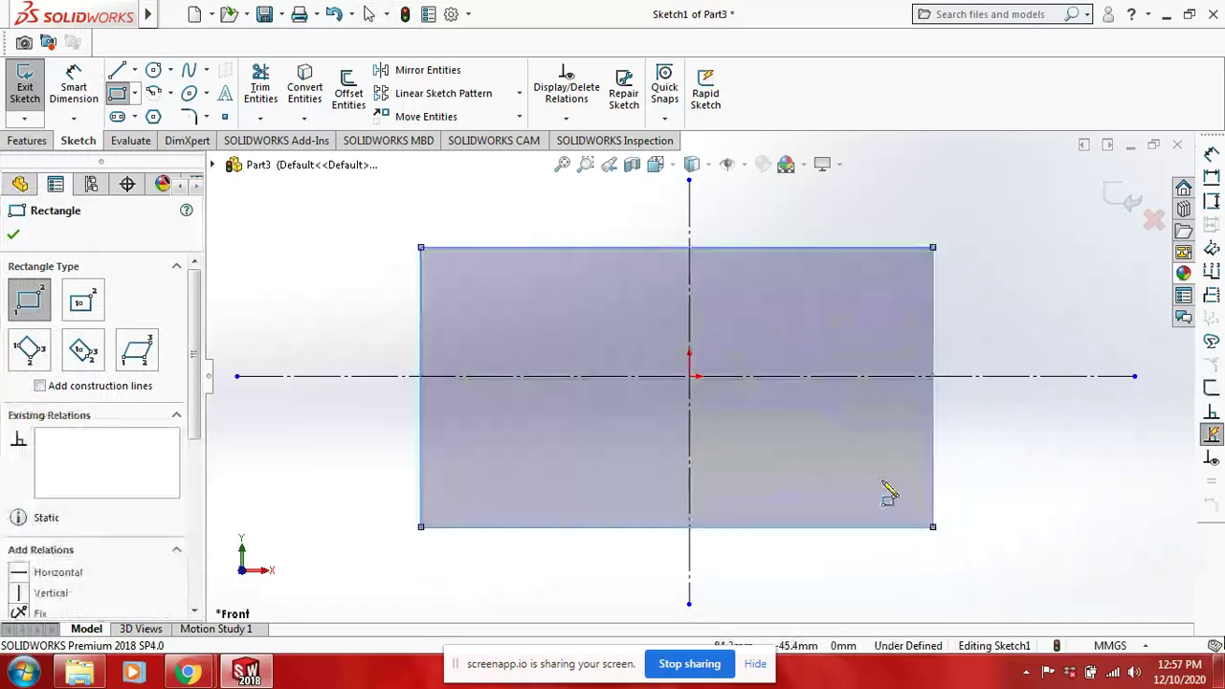
{"action": "right_click", "coordinate": [886, 489]}
{"action": "left_click", "coordinate": [893, 495]}
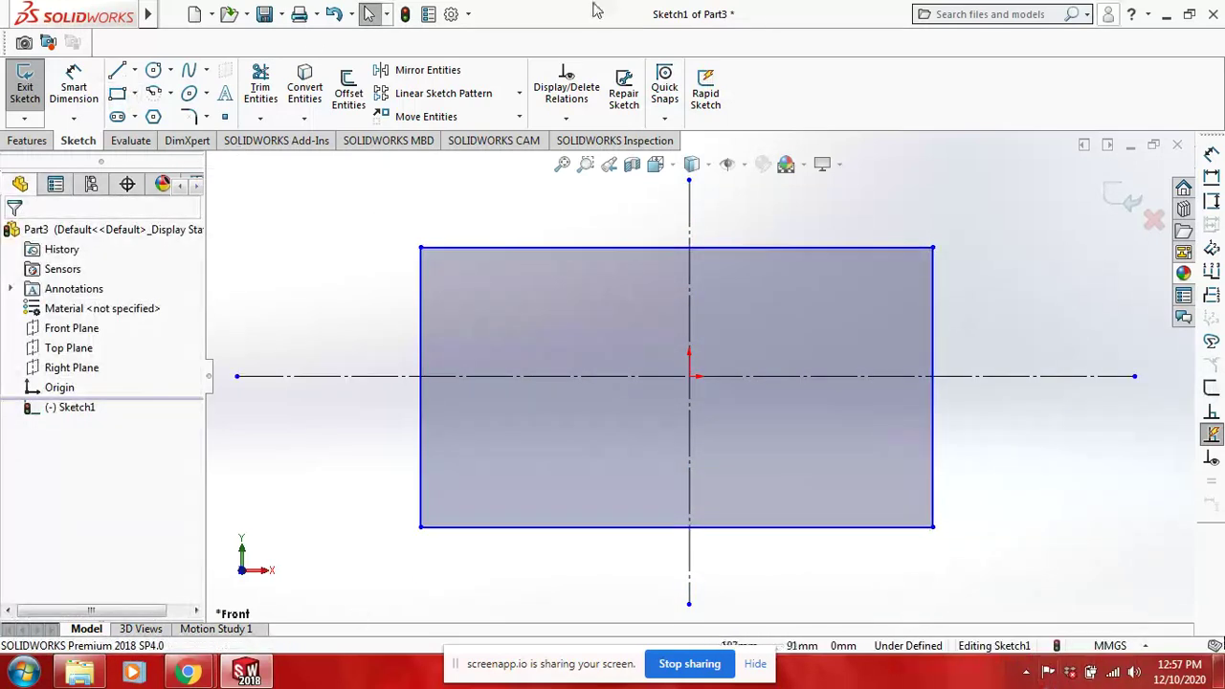
Step: Dimension the rectangle's top edge to 80 mm
{"action": "left_click", "coordinate": [69, 86]}
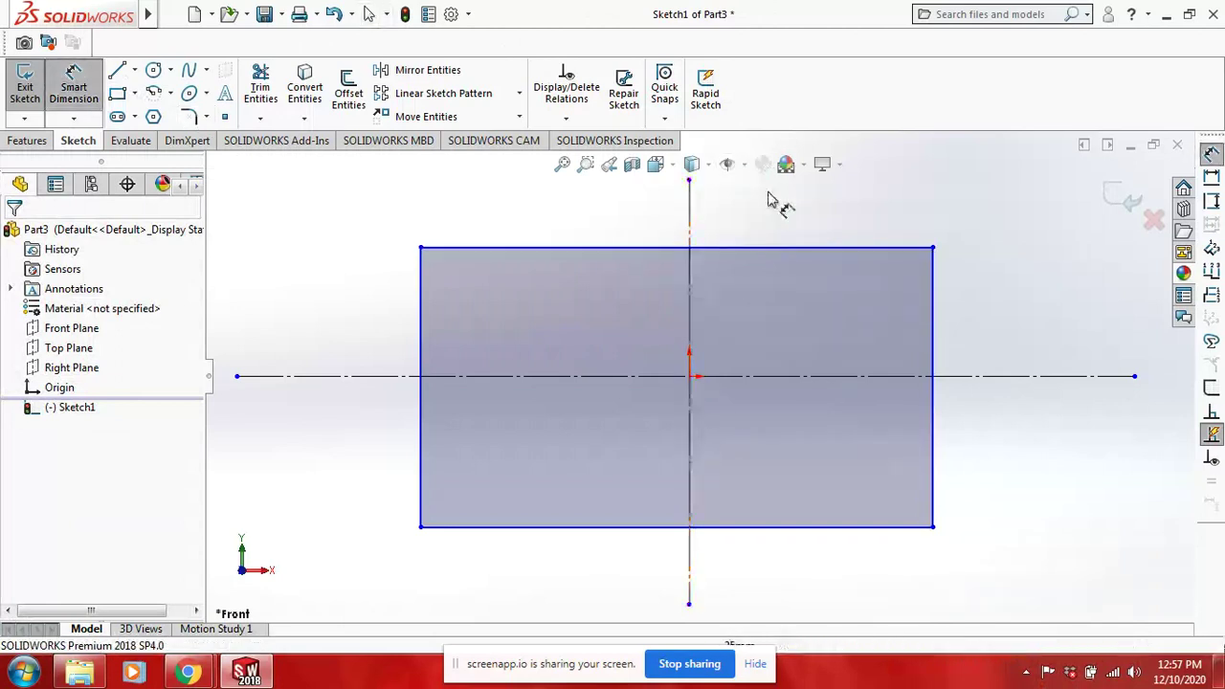
{"action": "left_click", "coordinate": [801, 253]}
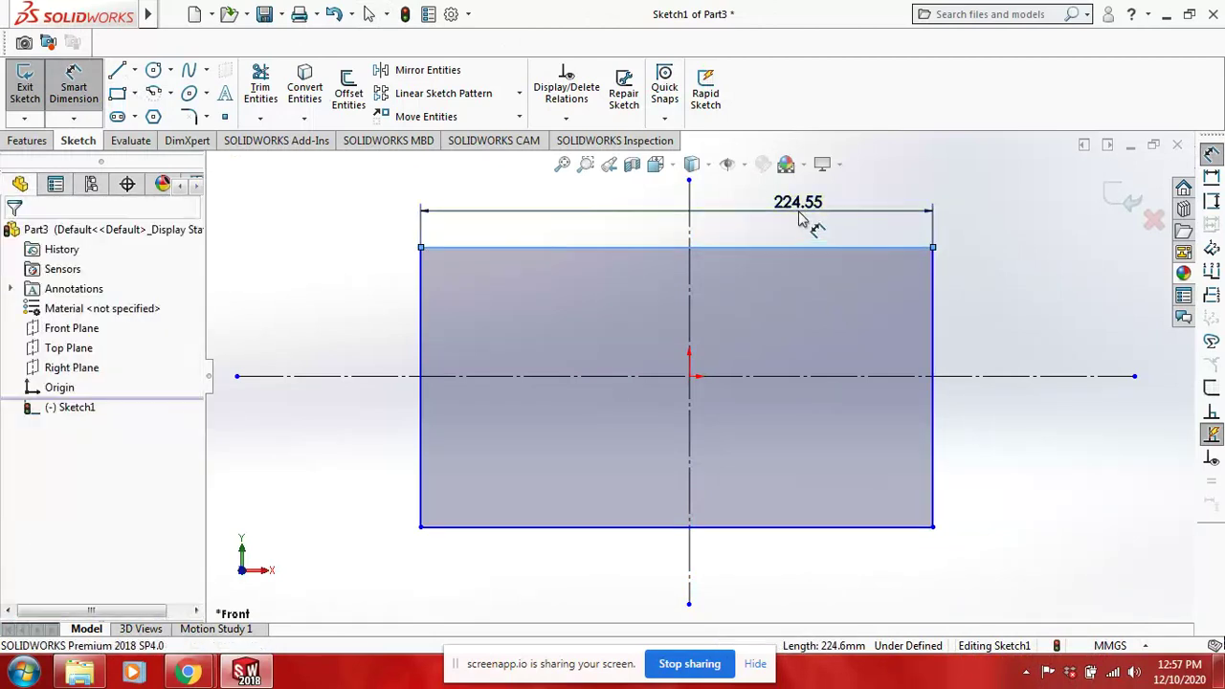
{"action": "left_click", "coordinate": [800, 219]}
{"action": "type", "text": "80"}
{"action": "key", "text": "Return"}
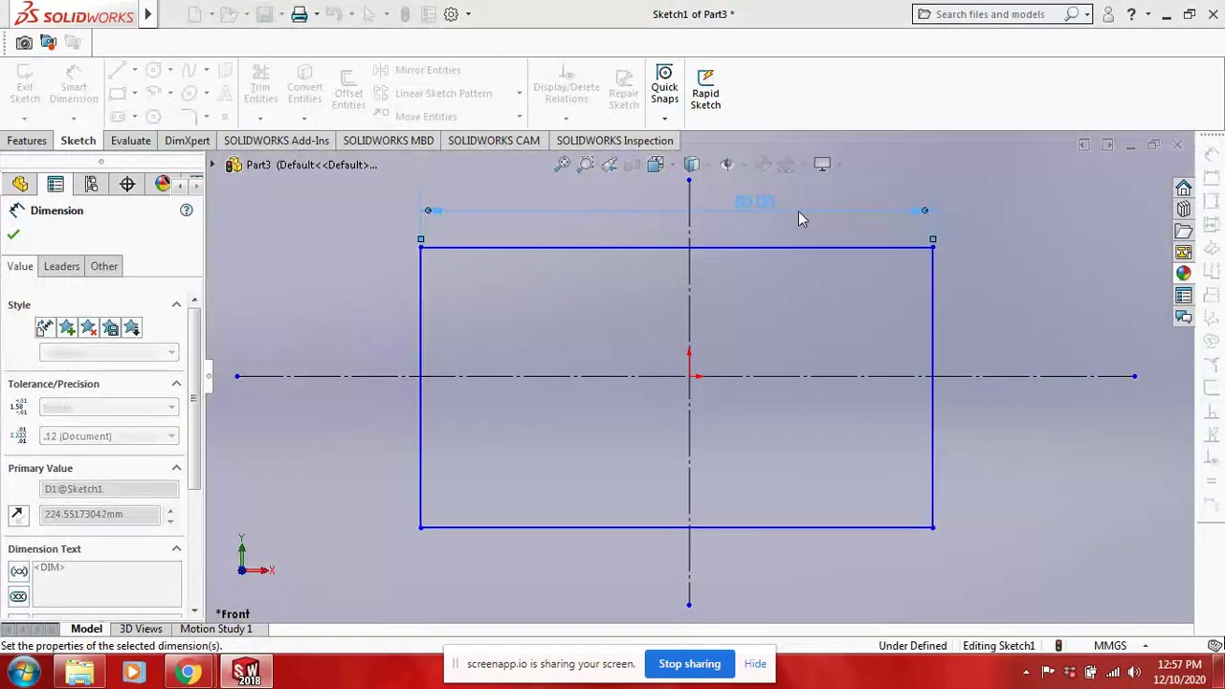
Step: Dimension the rectangle's right edge to 60 mm
{"action": "left_click", "coordinate": [935, 438]}
{"action": "left_click", "coordinate": [1089, 439]}
{"action": "type", "text": "6"}
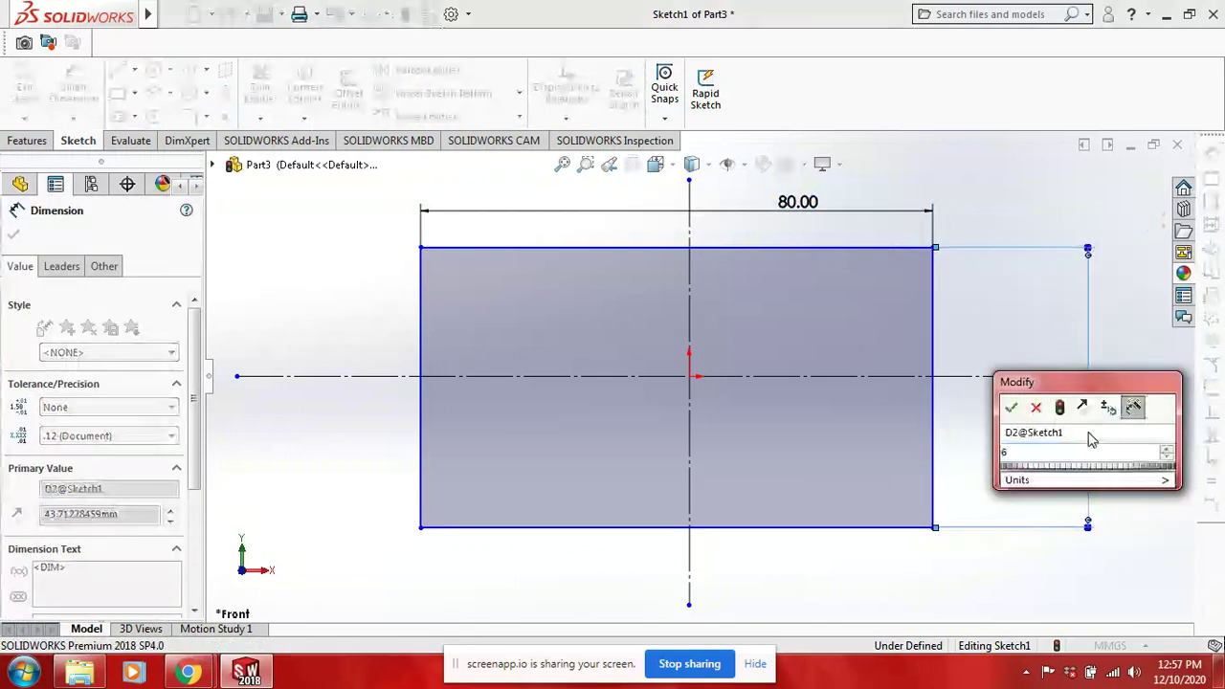
{"action": "type", "text": "0"}
{"action": "key", "text": "Return"}
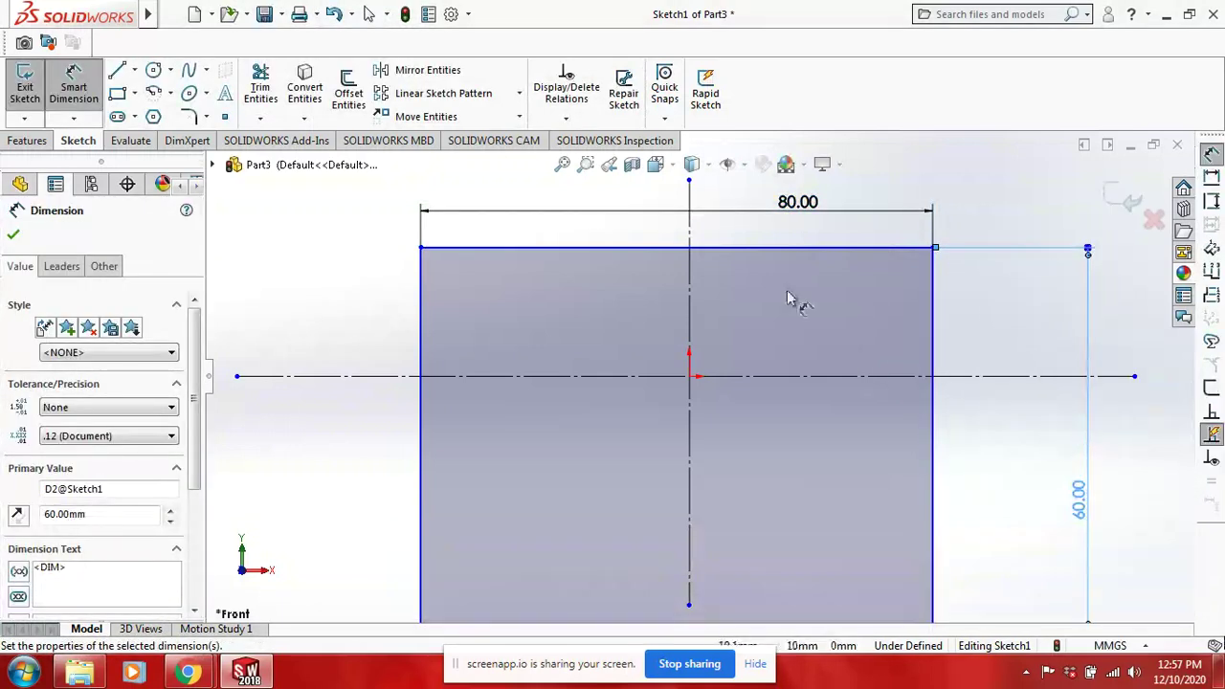
Step: Dimension the distance from the rectangle's left edge to the vertical construction line as 40 mm
{"action": "left_click", "coordinate": [562, 165]}
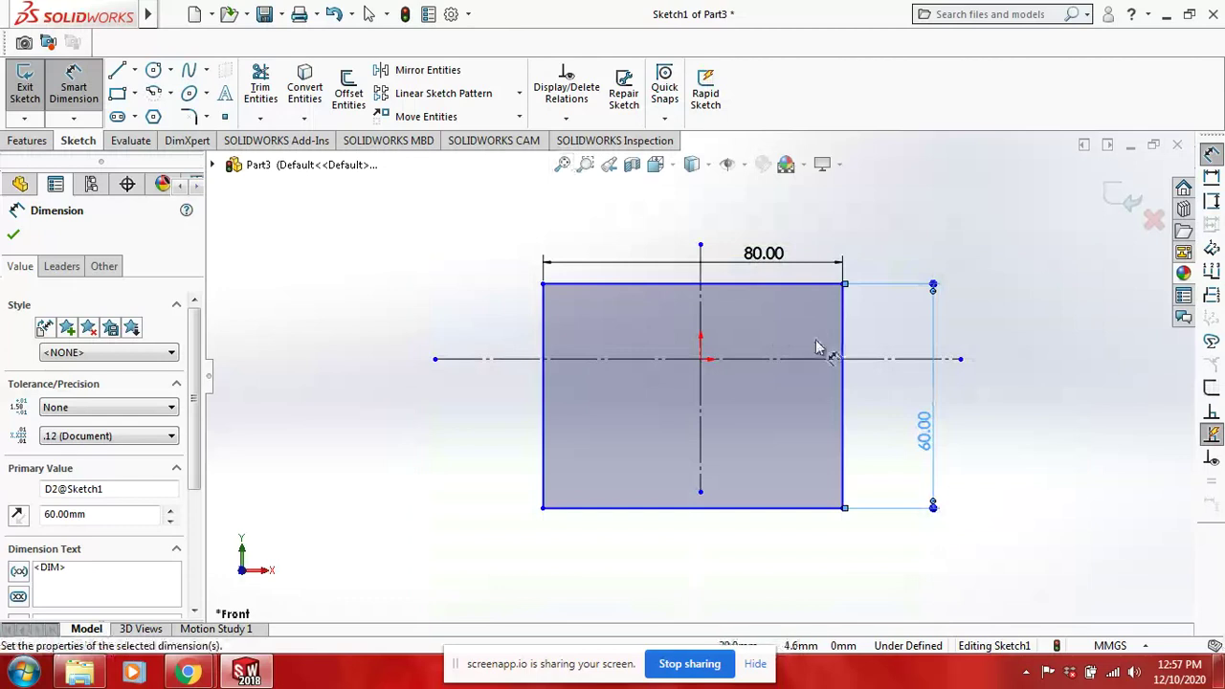
{"action": "scroll", "coordinate": [737, 428], "scroll_direction": "down", "scroll_amount": 1}
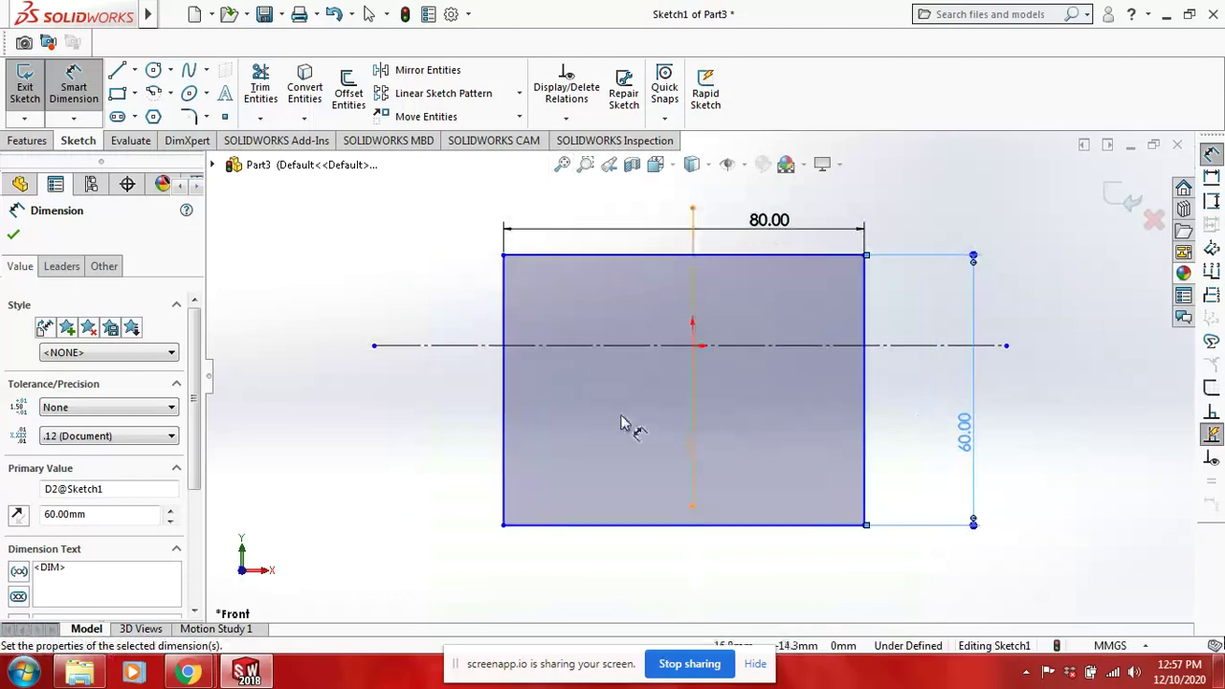
{"action": "left_click", "coordinate": [507, 436]}
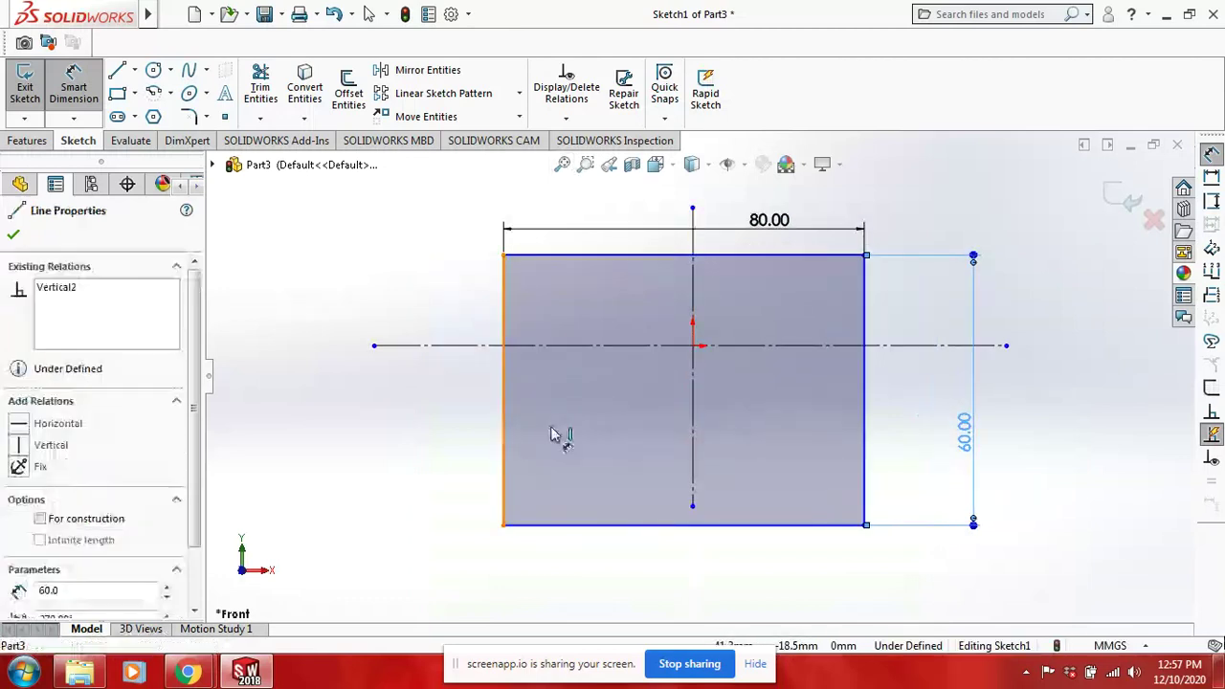
{"action": "left_click", "coordinate": [694, 461]}
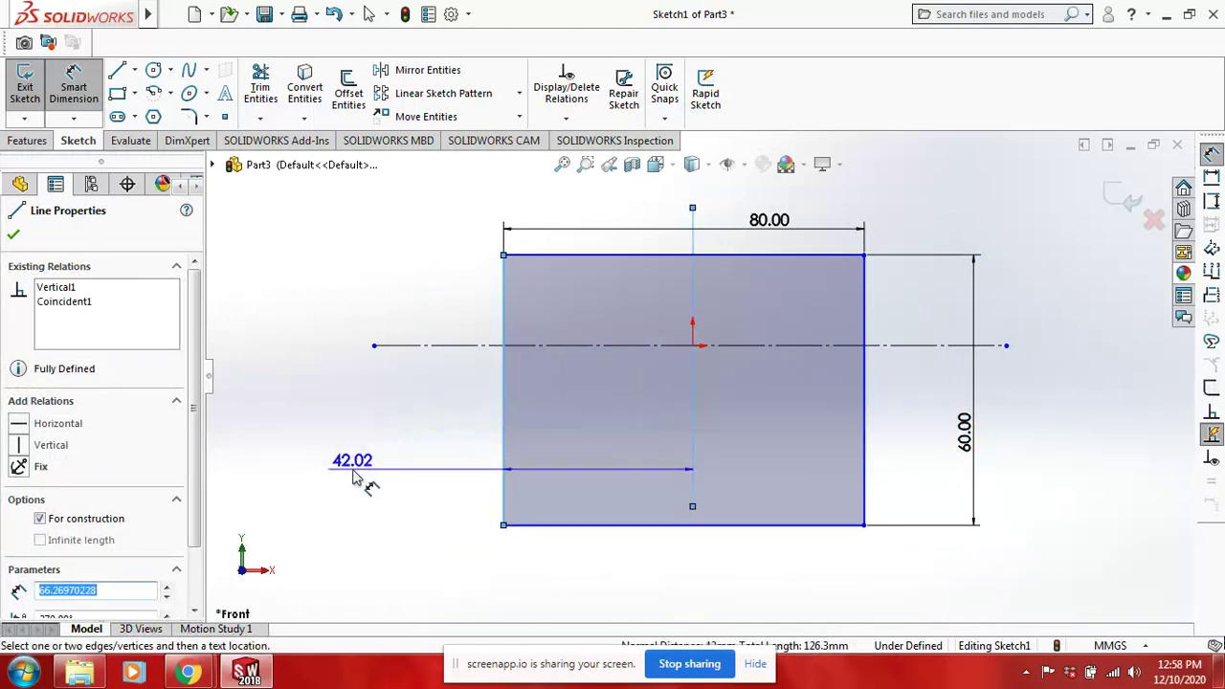
{"action": "left_click", "coordinate": [442, 201]}
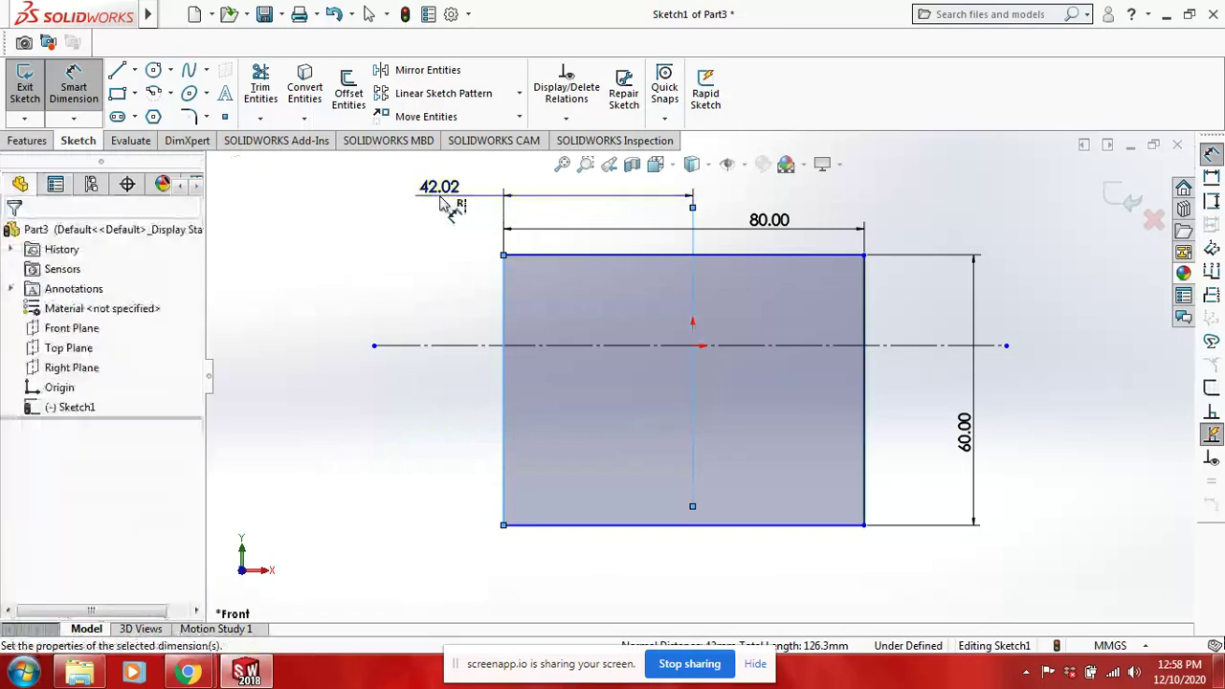
{"action": "type", "text": "40"}
{"action": "key", "text": "Return"}
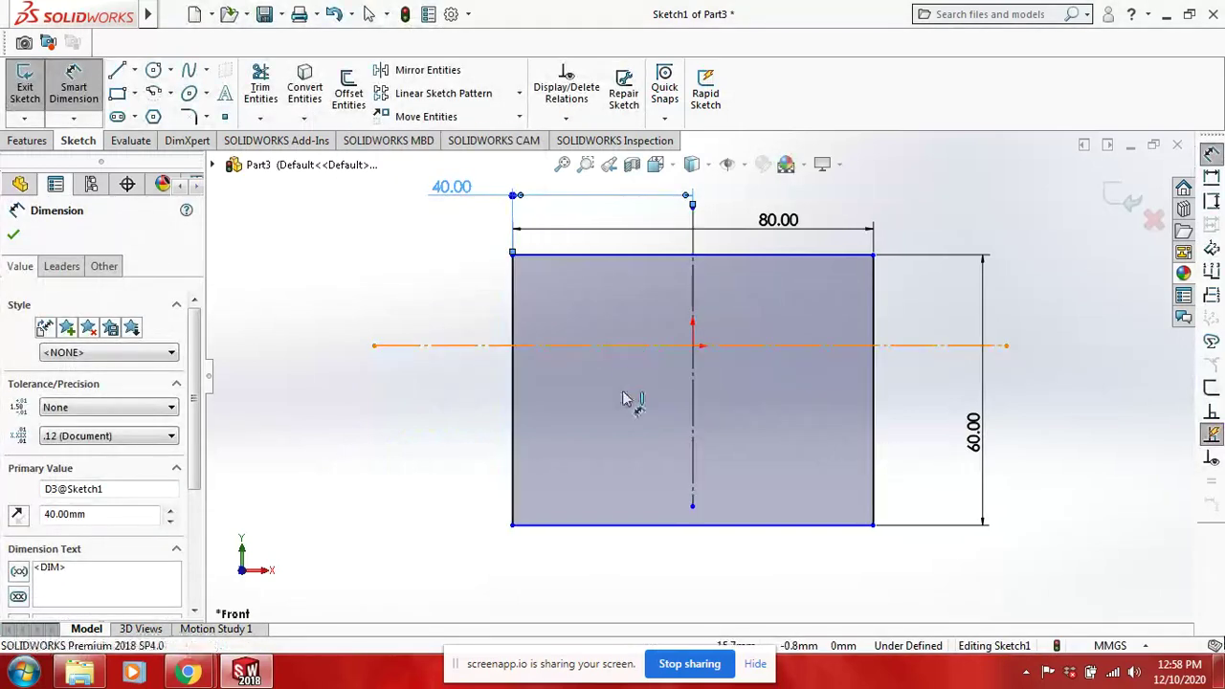
Step: Dimension the distance from the rectangle's bottom edge to the horizontal construction line as 30 mm
{"action": "left_click", "coordinate": [623, 346]}
{"action": "left_click", "coordinate": [595, 525]}
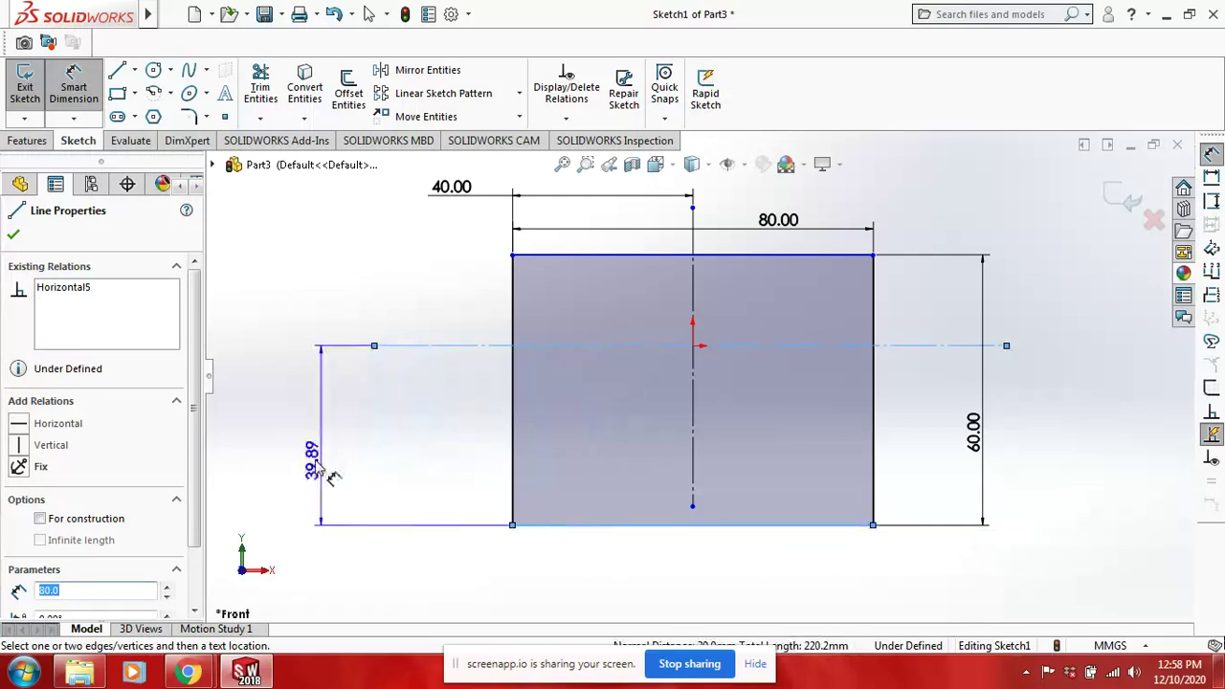
{"action": "left_click", "coordinate": [287, 467]}
{"action": "key", "text": "Return"}
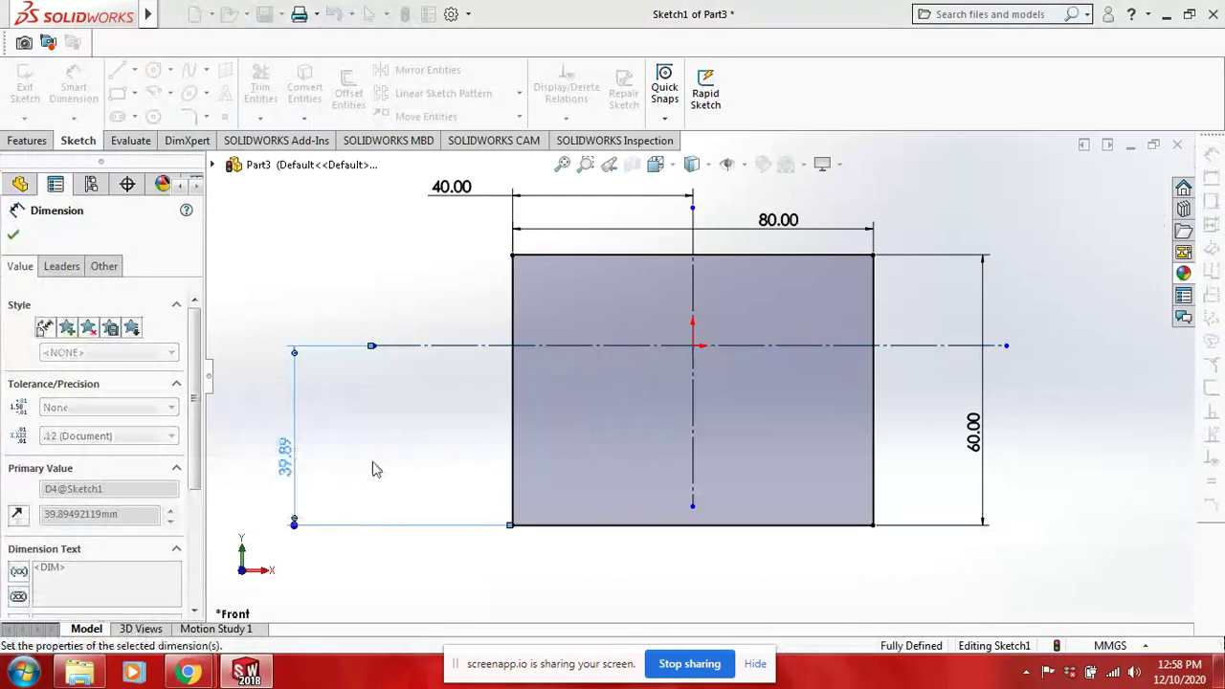
{"action": "left_click", "coordinate": [692, 506]}
{"action": "left_click", "coordinate": [699, 552]}
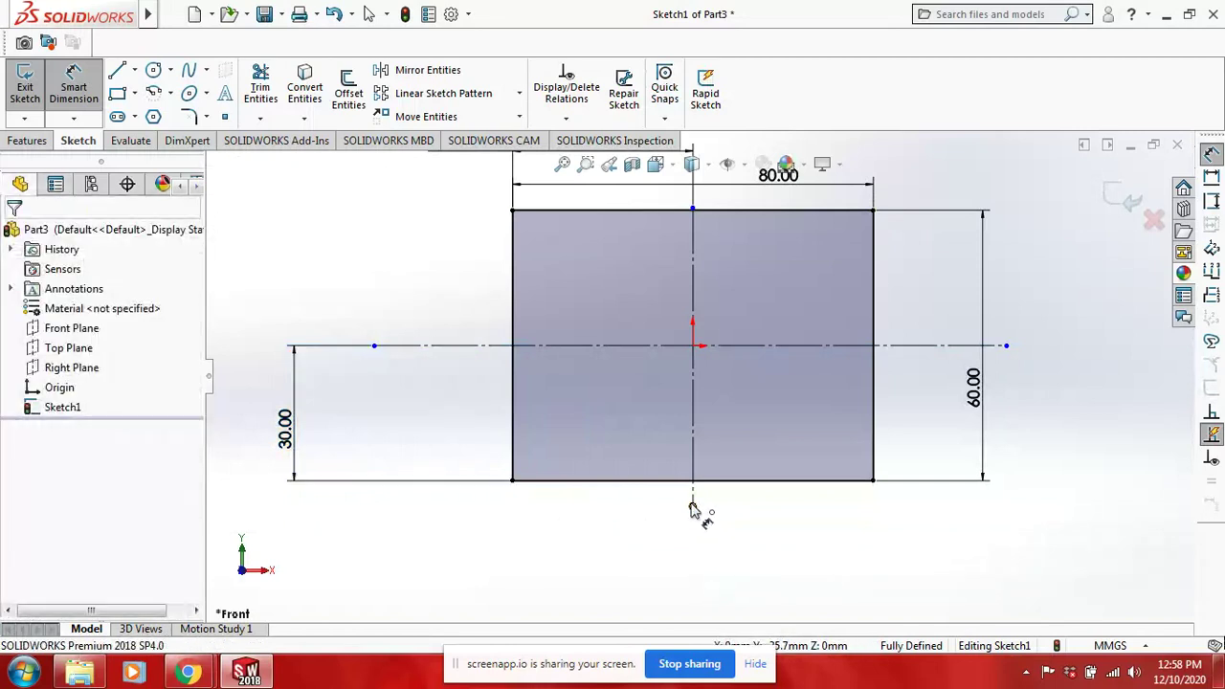
{"action": "left_click", "coordinate": [692, 505]}
{"action": "left_click", "coordinate": [694, 478]}
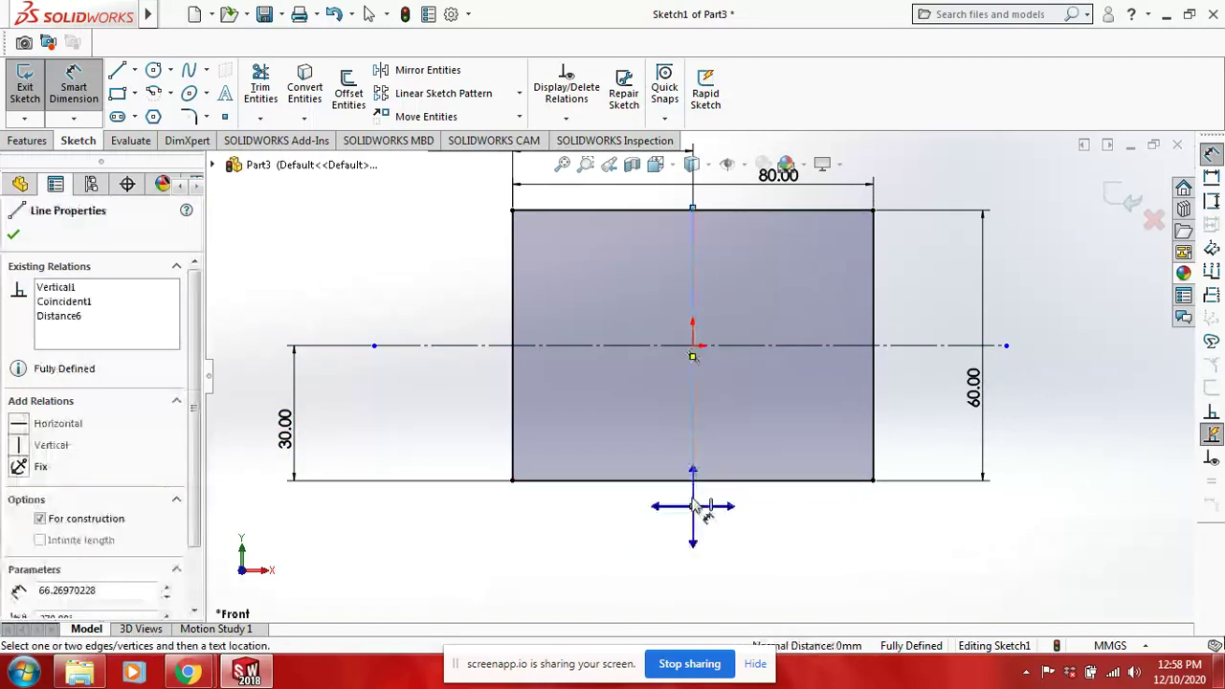
{"action": "key", "text": "Escape"}
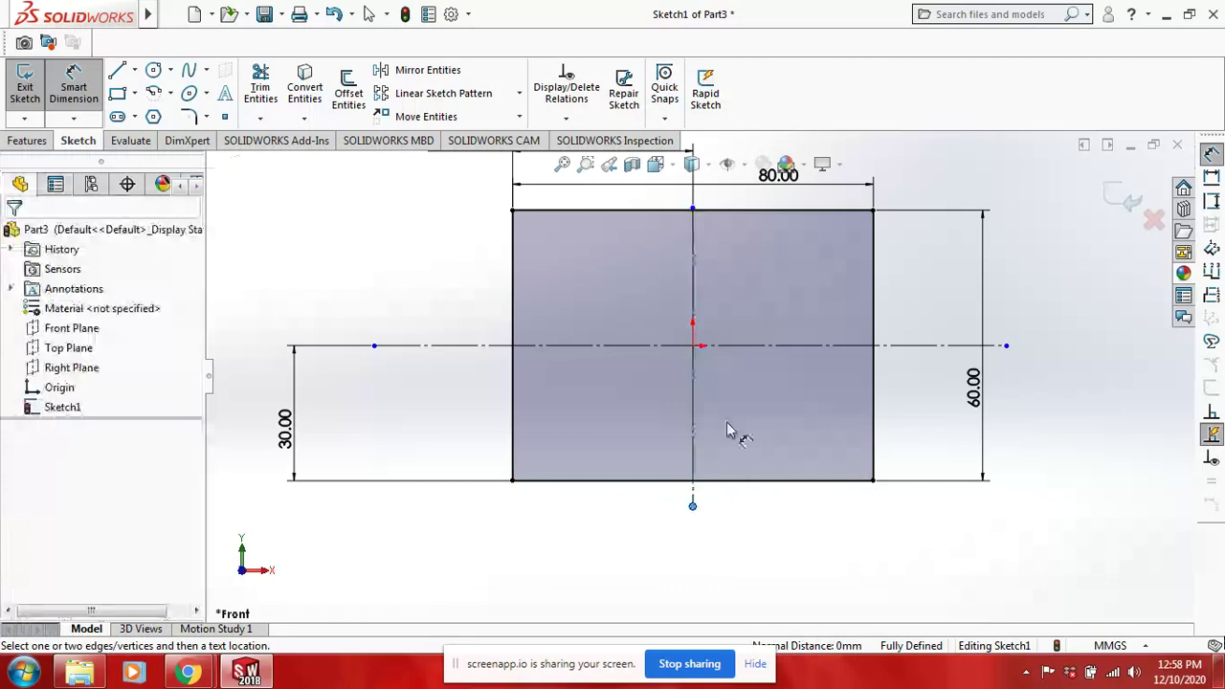
Step: Extrude the rectangle as a blind boss with a depth of 12 mm
{"action": "left_click", "coordinate": [27, 140]}
{"action": "left_click", "coordinate": [28, 86]}
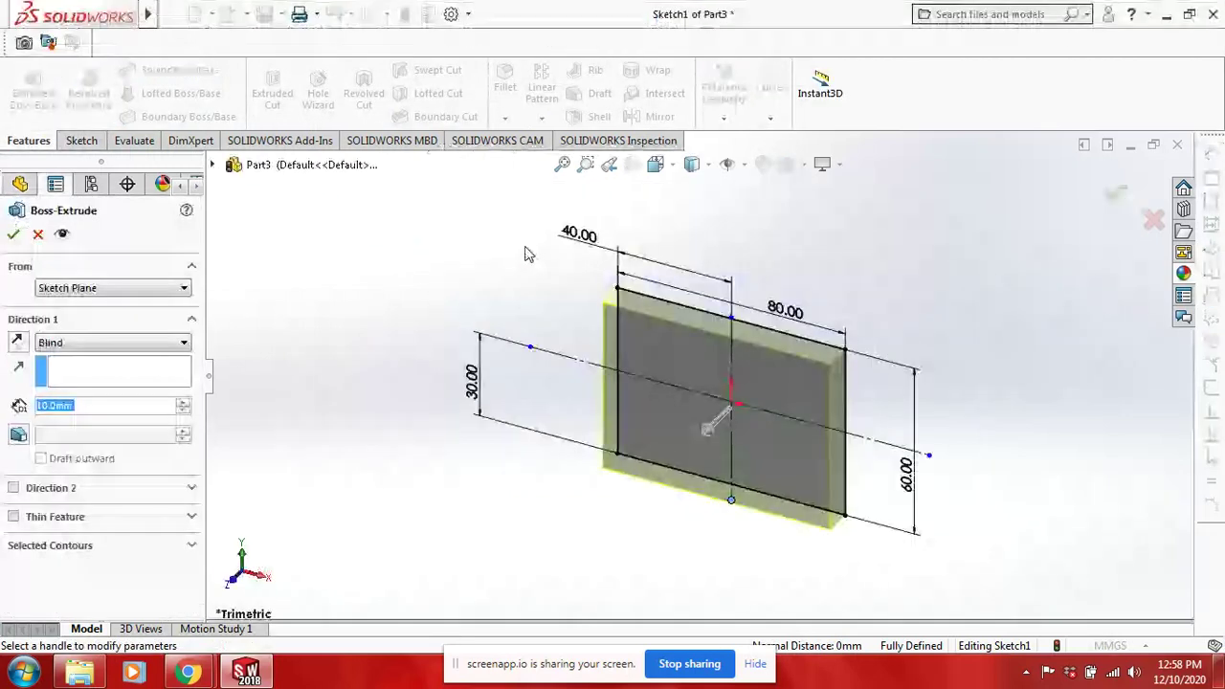
{"action": "left_click", "coordinate": [144, 406]}
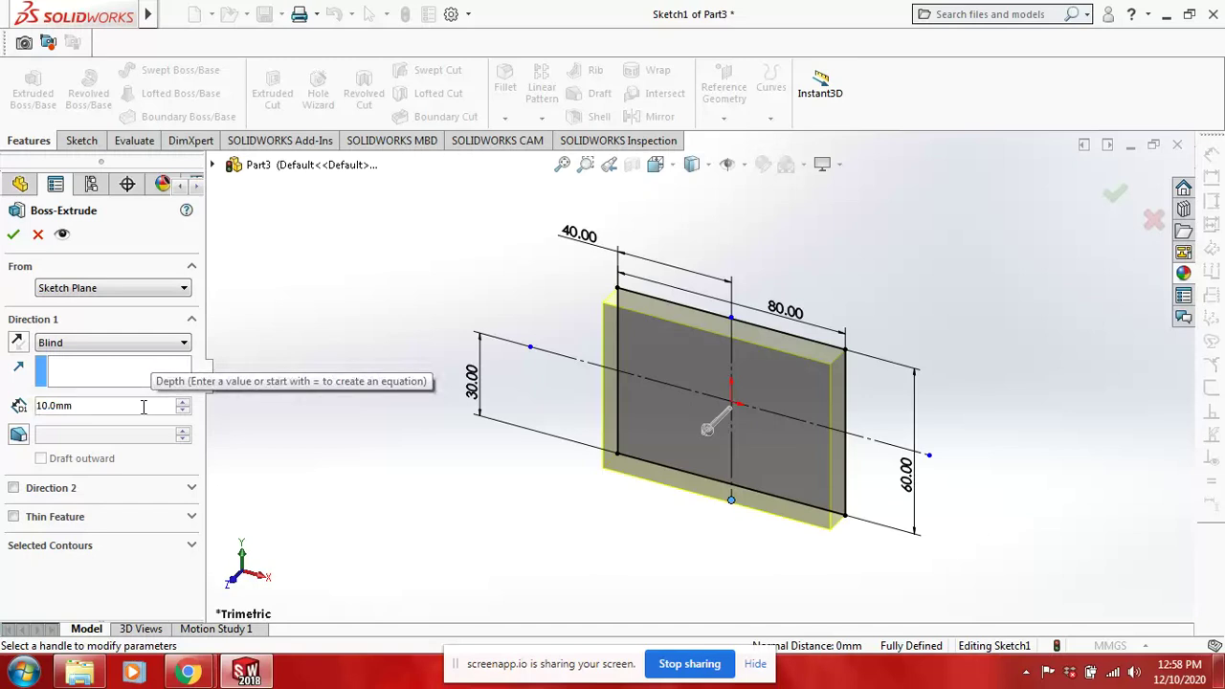
{"action": "key", "text": "BackSpace"}
{"action": "key", "text": "BackSpace"}
{"action": "key", "text": "BackSpace"}
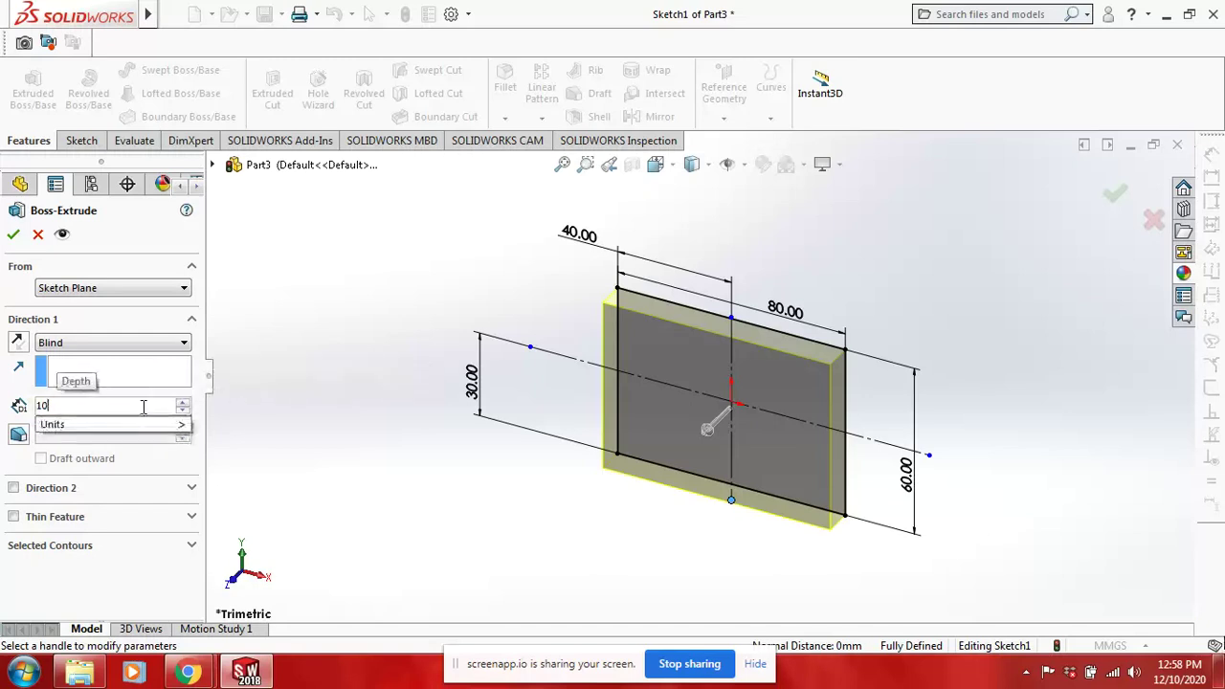
{"action": "type", "text": "2"}
{"action": "key", "text": "Return"}
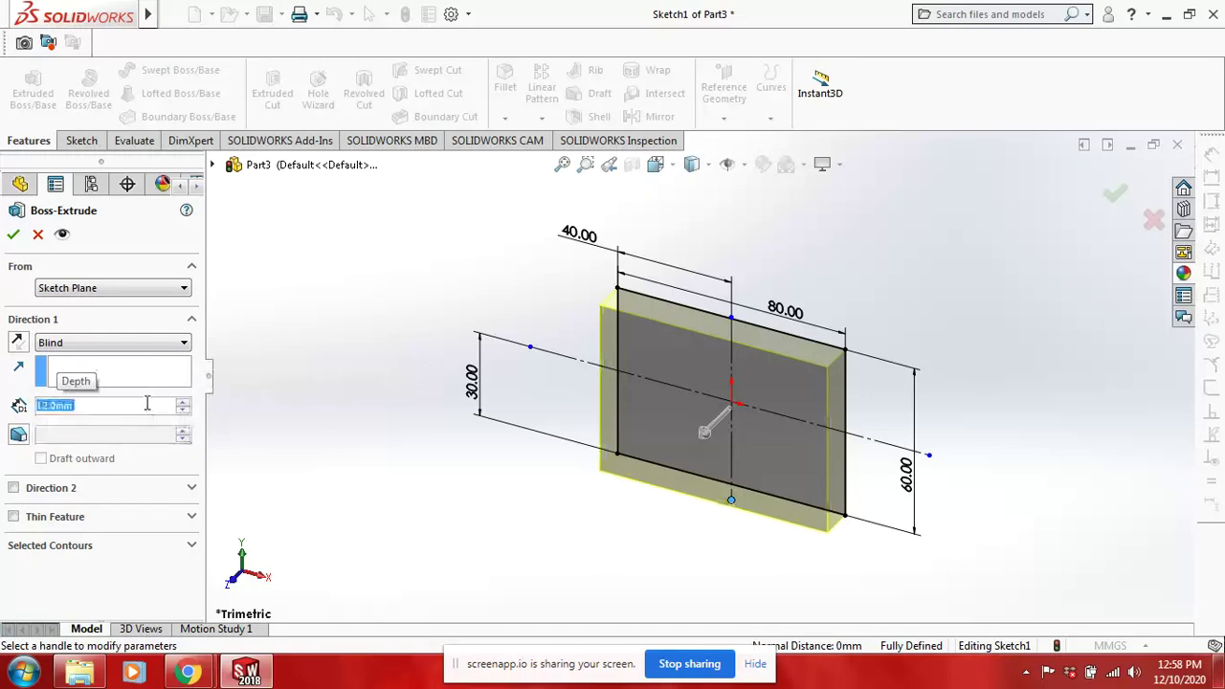
{"action": "left_click", "coordinate": [14, 234]}
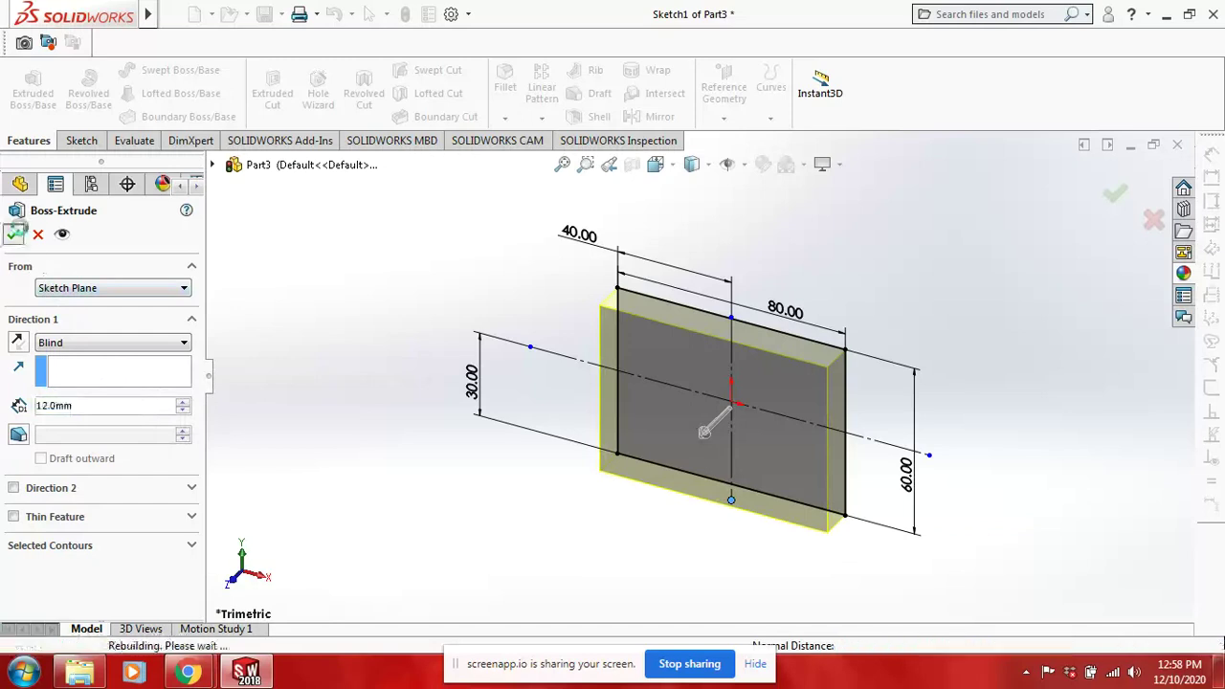
Step: Start a new sketch on the plate's large front face
{"action": "left_click", "coordinate": [701, 386]}
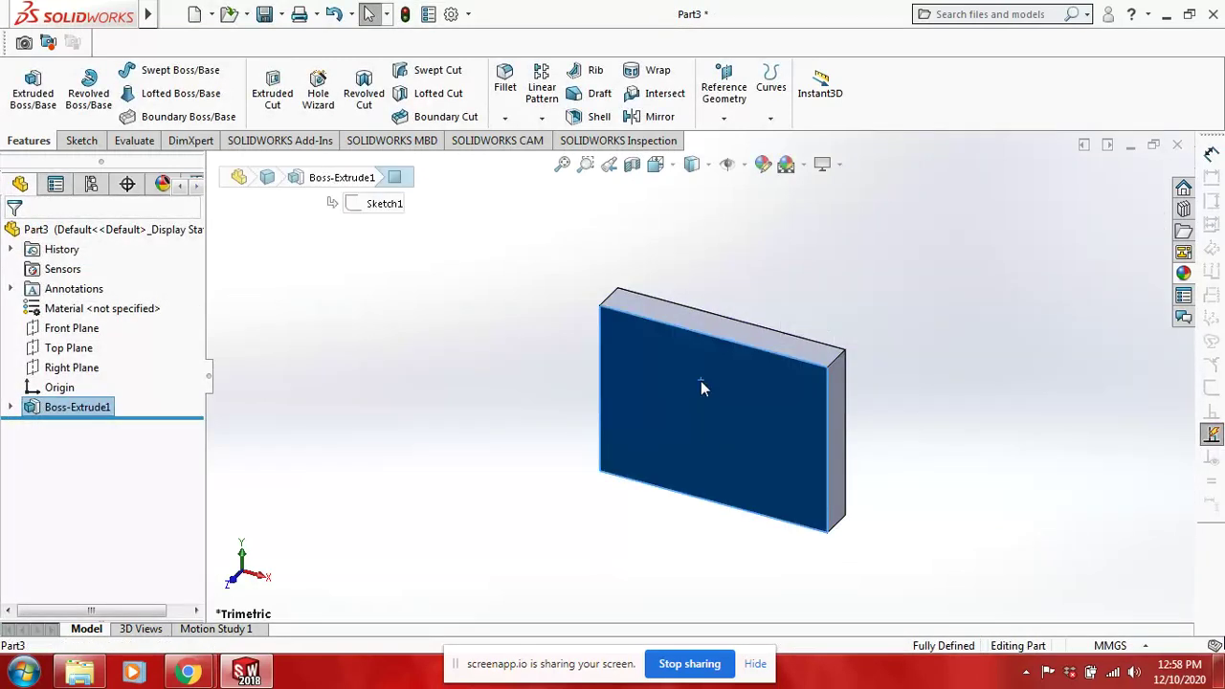
{"action": "right_click", "coordinate": [700, 384]}
{"action": "left_click", "coordinate": [745, 193]}
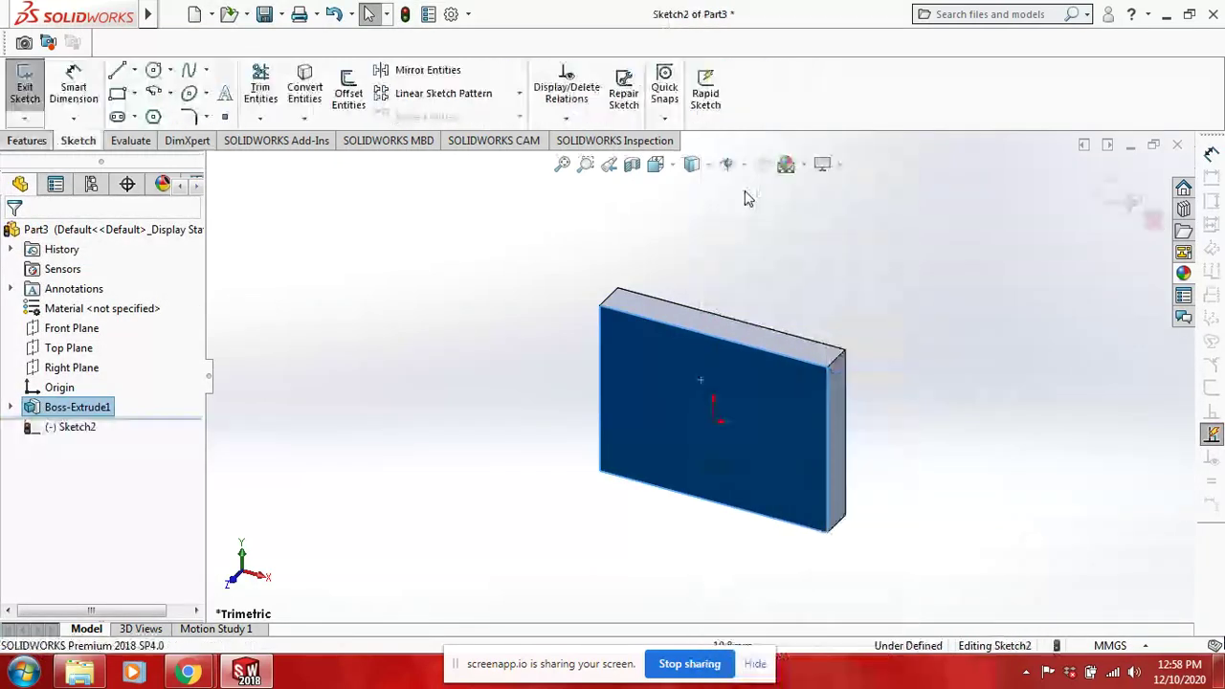
{"action": "right_click", "coordinate": [64, 412]}
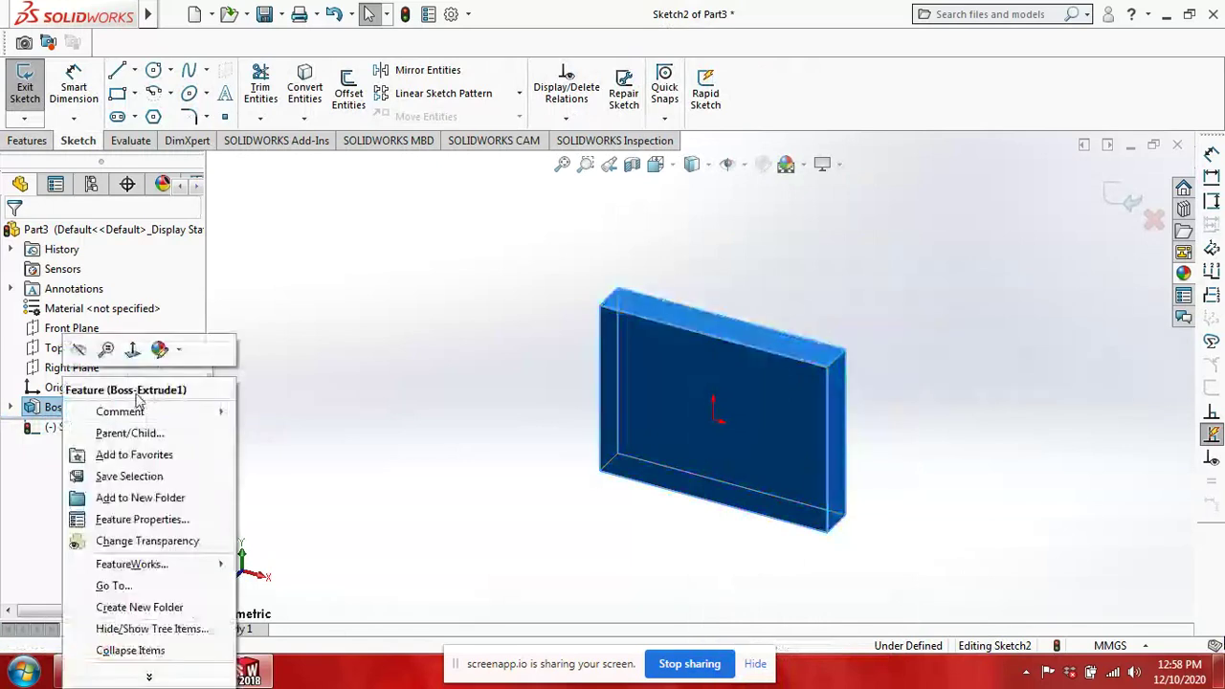
{"action": "left_click", "coordinate": [140, 352]}
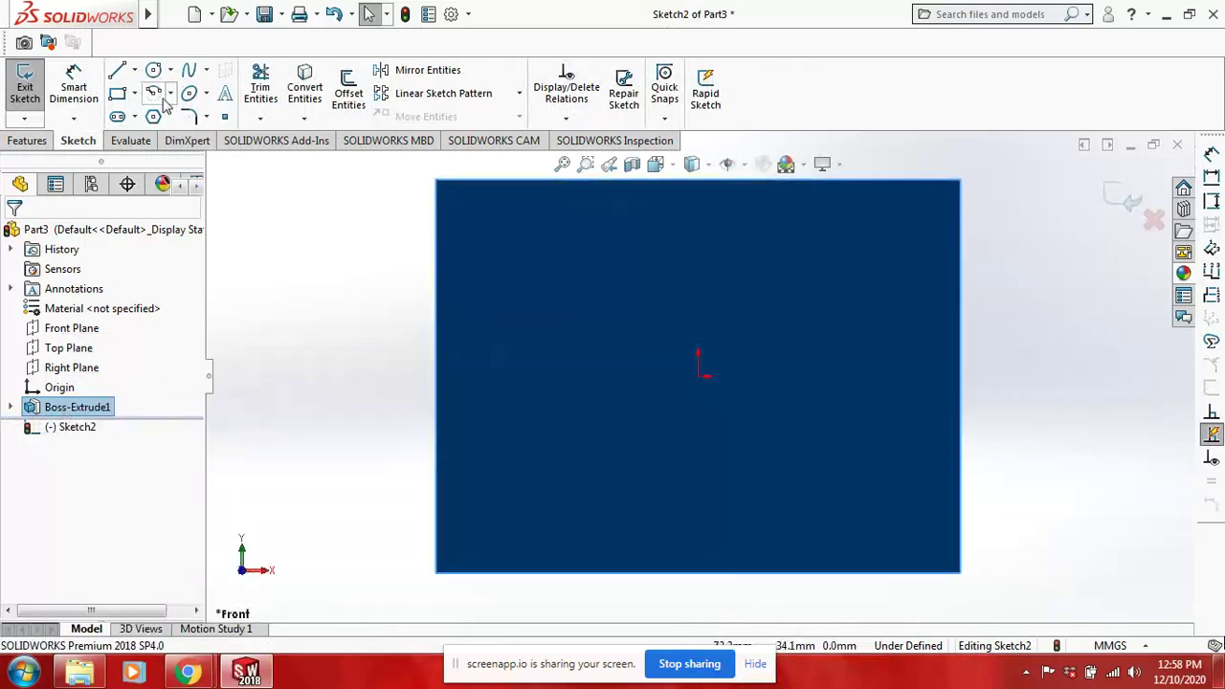
Step: Sketch a corner rectangle about 61 by 13 mm, from the plate's top edge to its right edge
{"action": "left_click", "coordinate": [116, 93]}
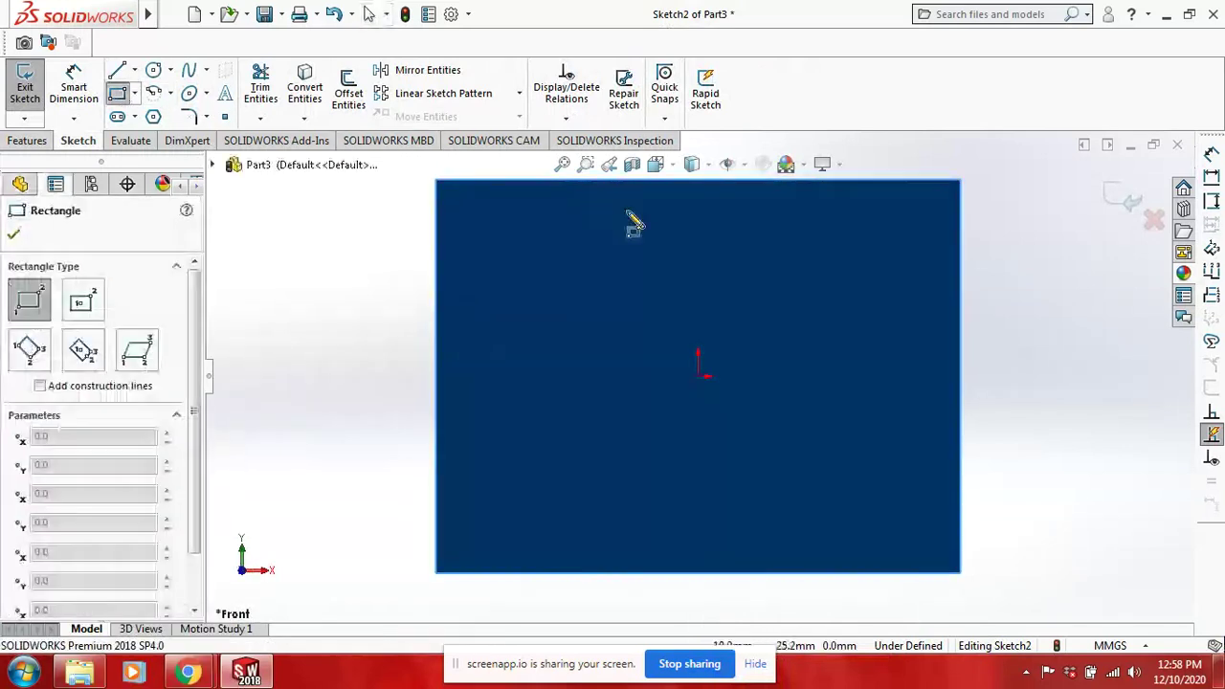
{"action": "left_click", "coordinate": [562, 182]}
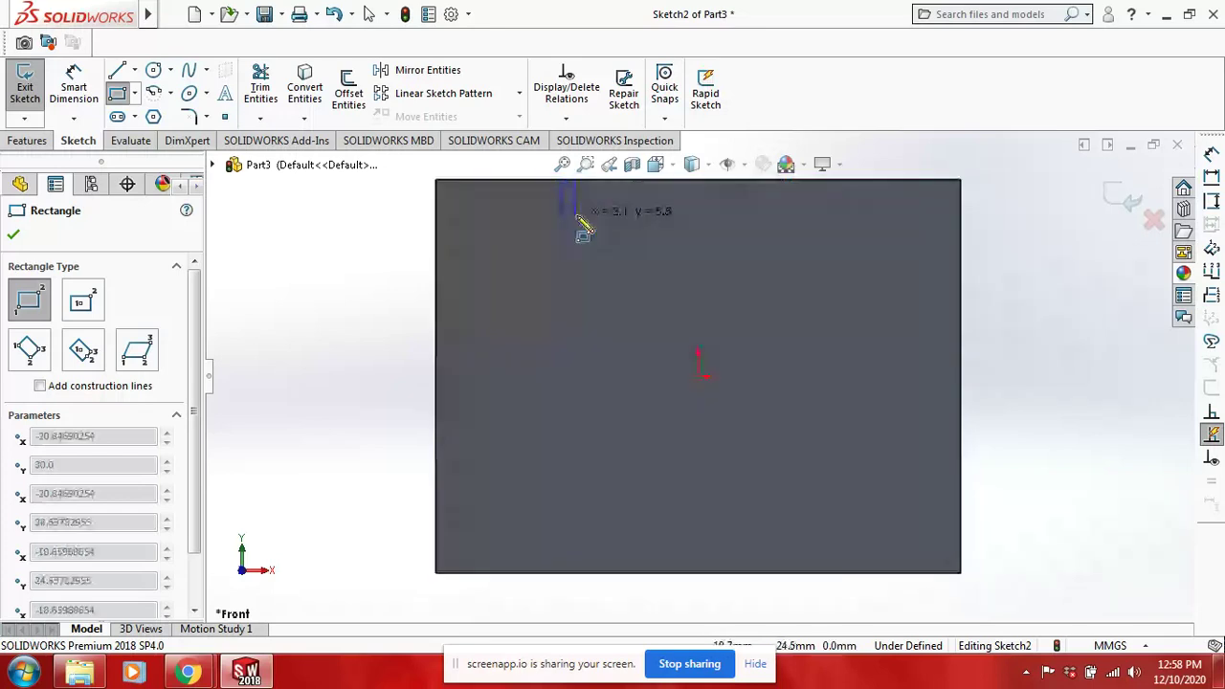
{"action": "left_click", "coordinate": [960, 263]}
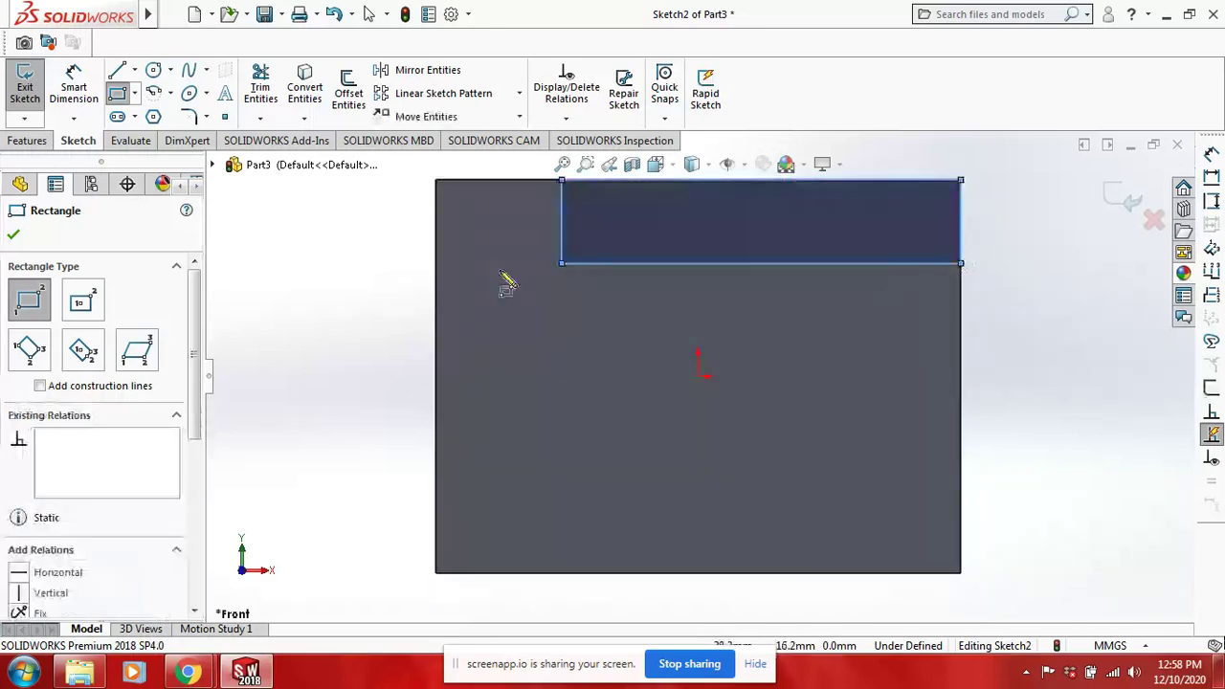
{"action": "right_click", "coordinate": [358, 274]}
{"action": "left_click", "coordinate": [386, 288]}
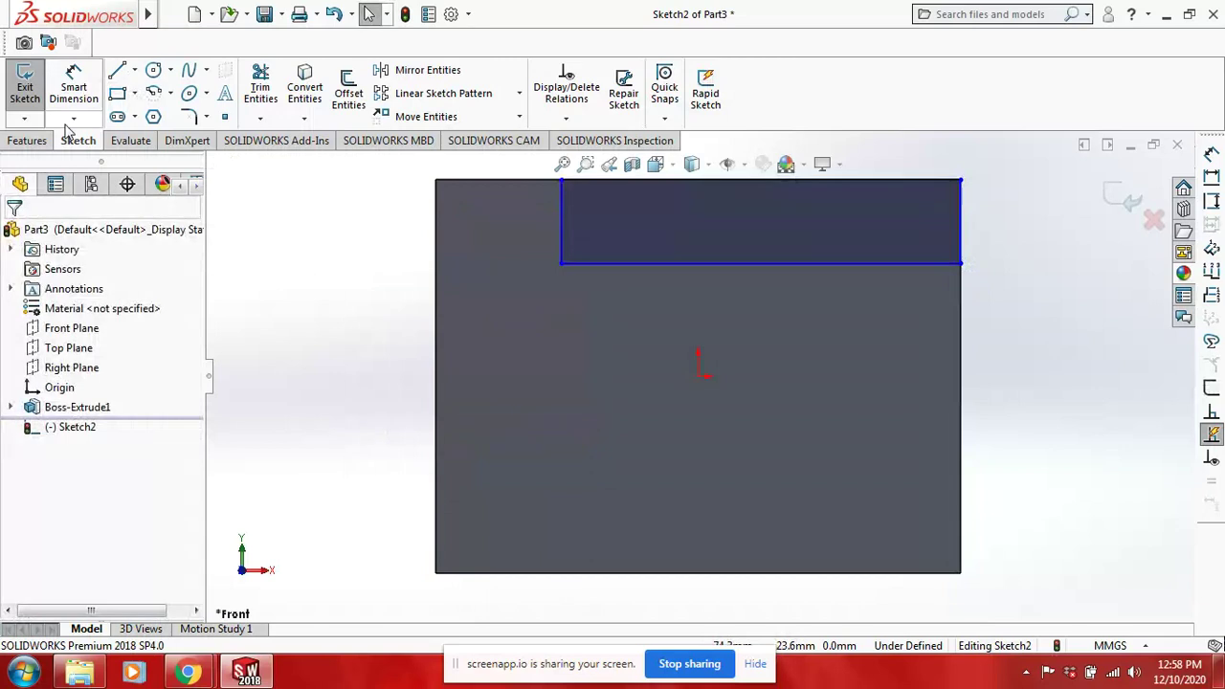
Step: Dimension the rectangle's left edge to 15 mm
{"action": "left_click", "coordinate": [74, 88]}
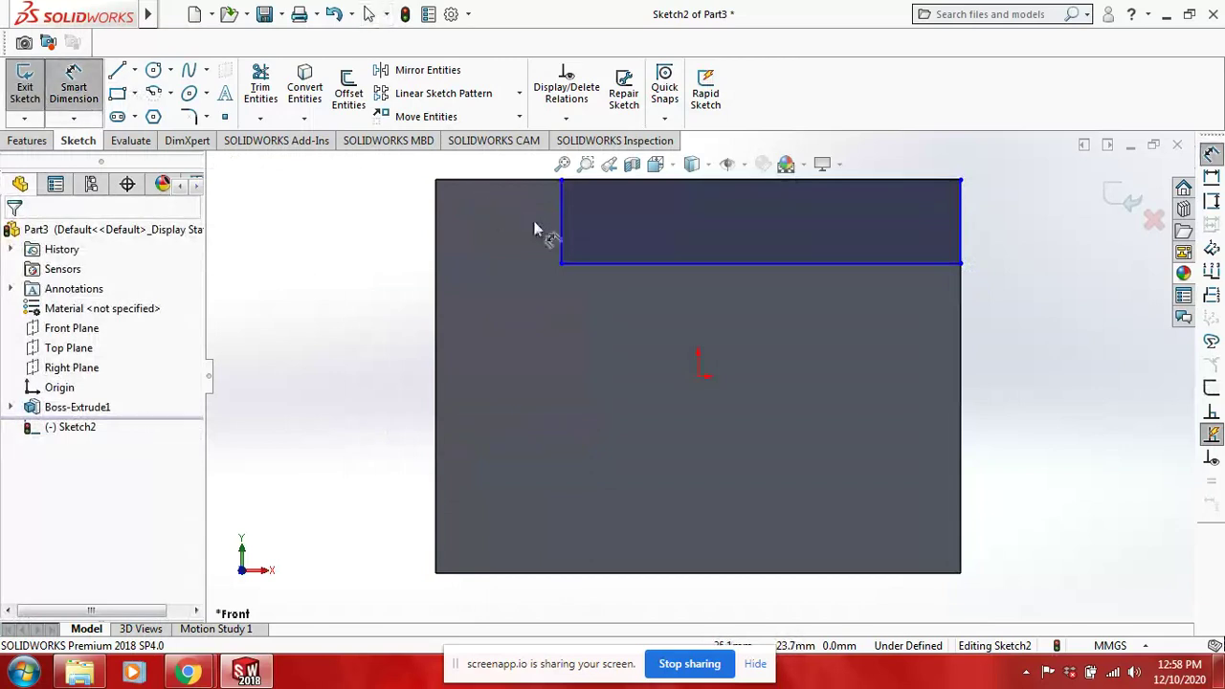
{"action": "left_click", "coordinate": [567, 228]}
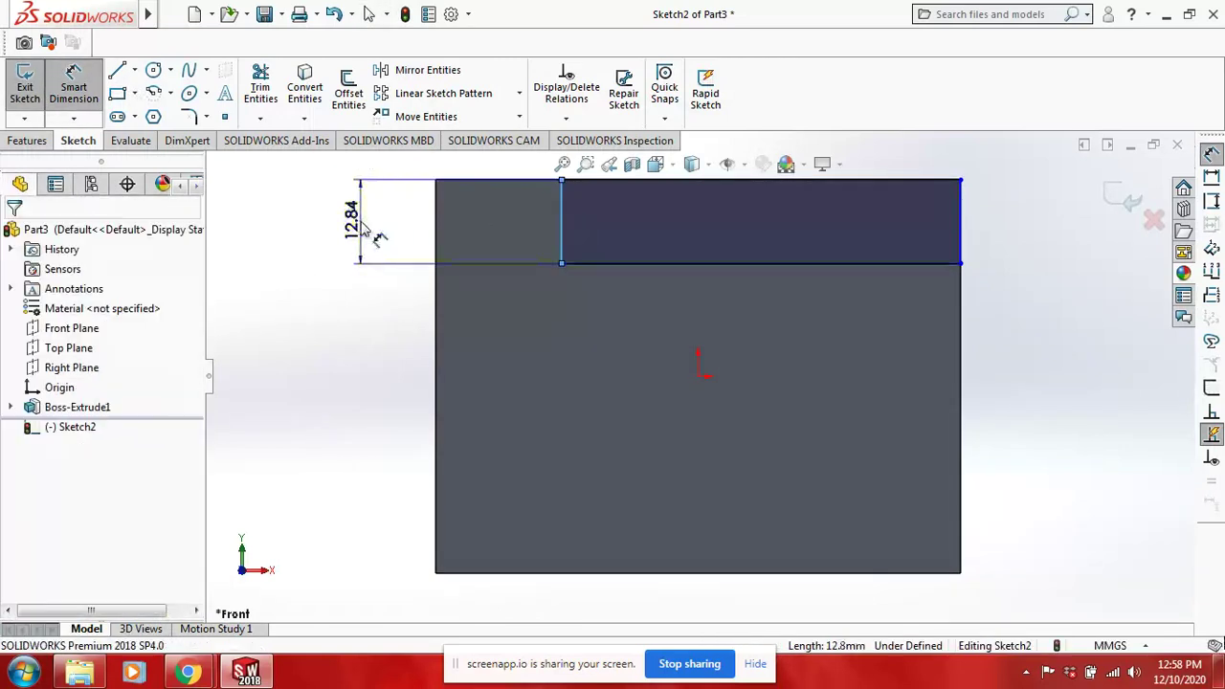
{"action": "left_click", "coordinate": [364, 226]}
{"action": "type", "text": "15"}
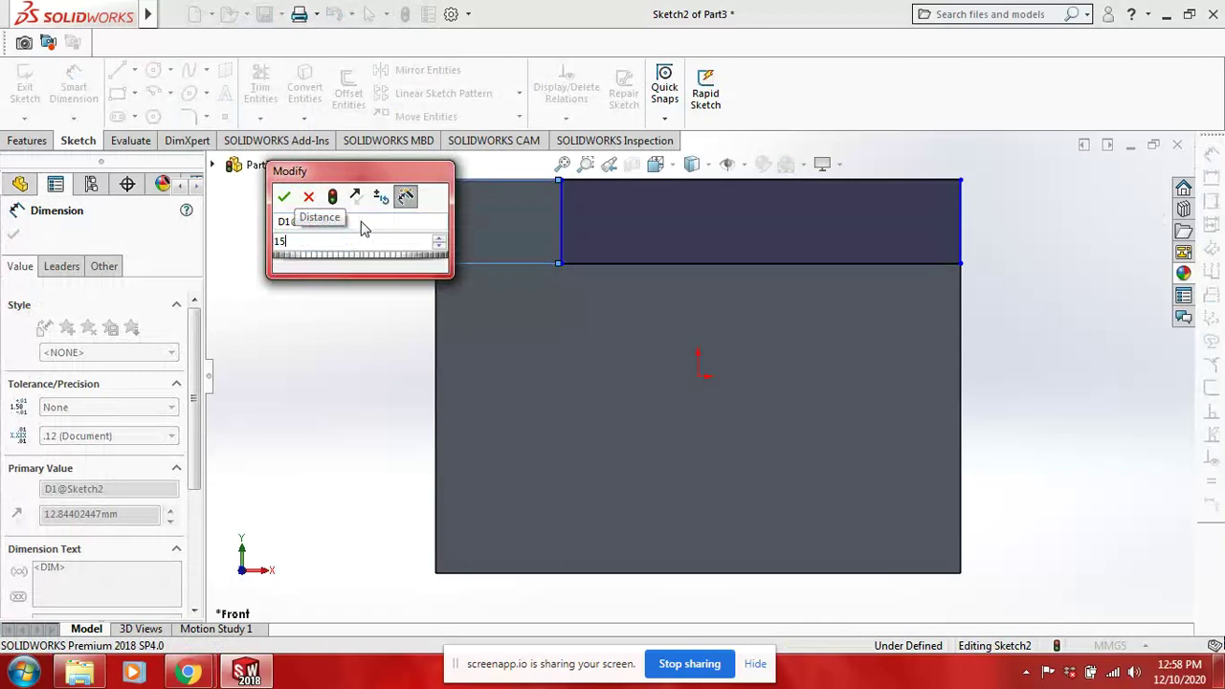
{"action": "key", "text": "Return"}
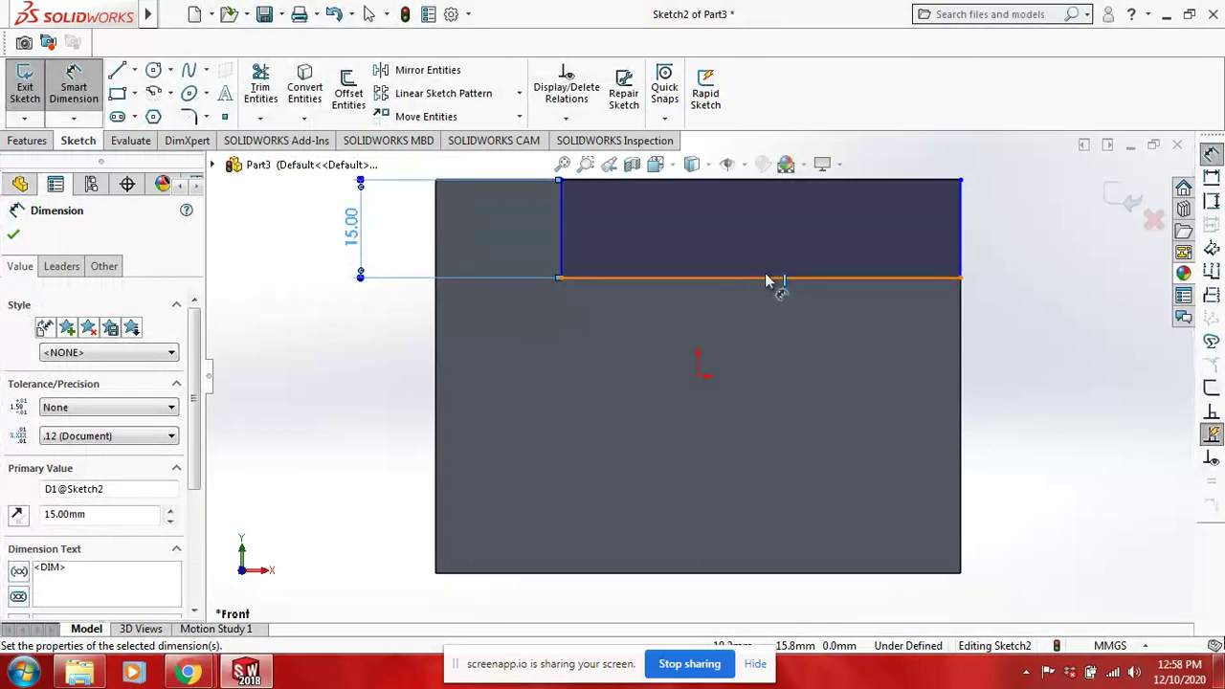
Step: Dimension the rectangle's bottom edge to 60 mm
{"action": "left_click", "coordinate": [772, 278]}
{"action": "left_click", "coordinate": [768, 336]}
{"action": "type", "text": "60"}
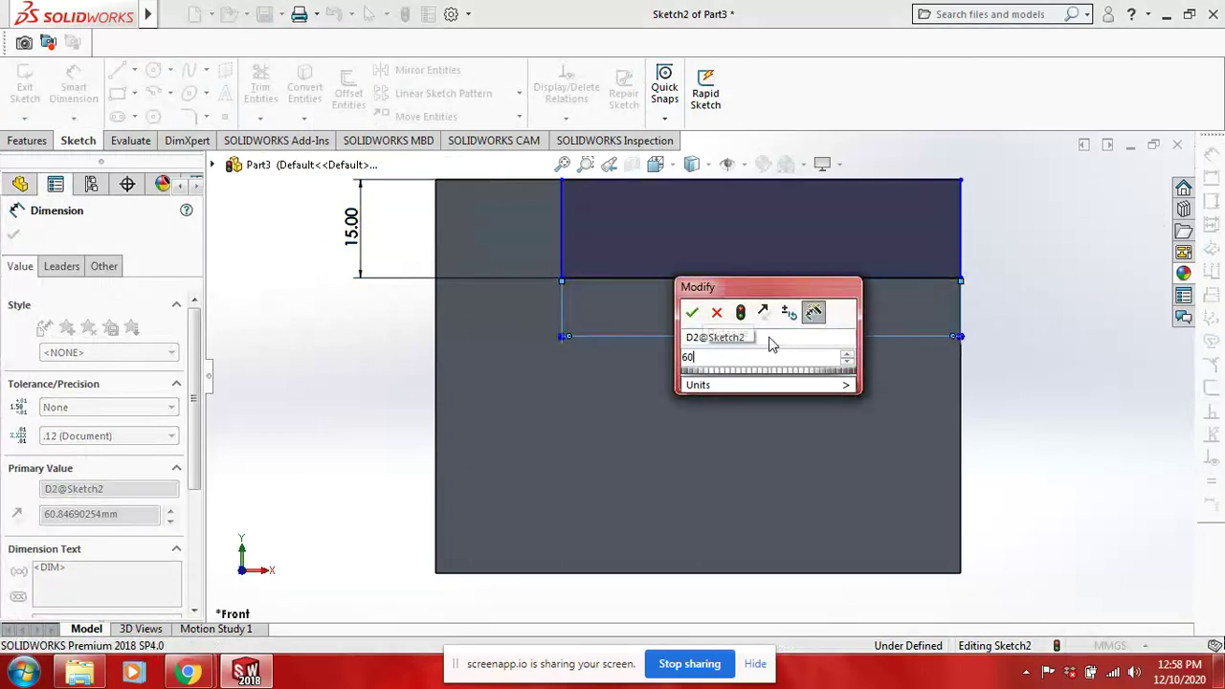
{"action": "key", "text": "Return"}
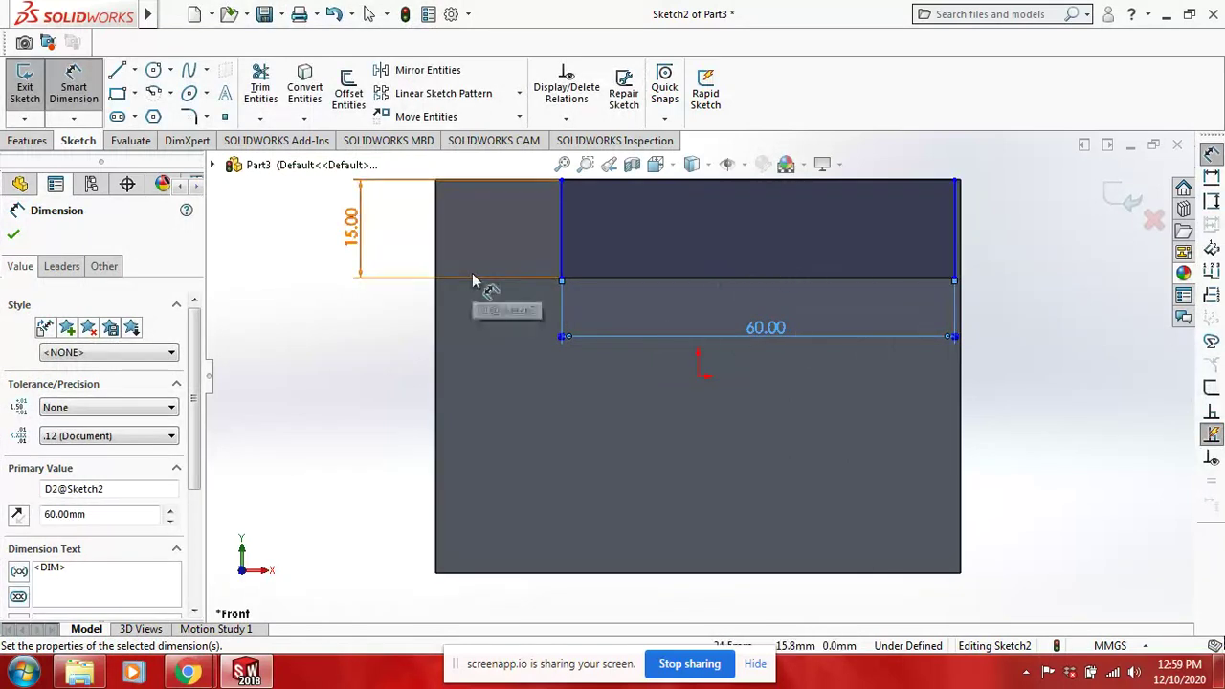
Step: Undo the rectangle's last dimension changes and delete the remaining dimension on its left edge
{"action": "key", "text": "Escape"}
{"action": "key", "text": "Escape"}
{"action": "key", "text": "ctrl+z"}
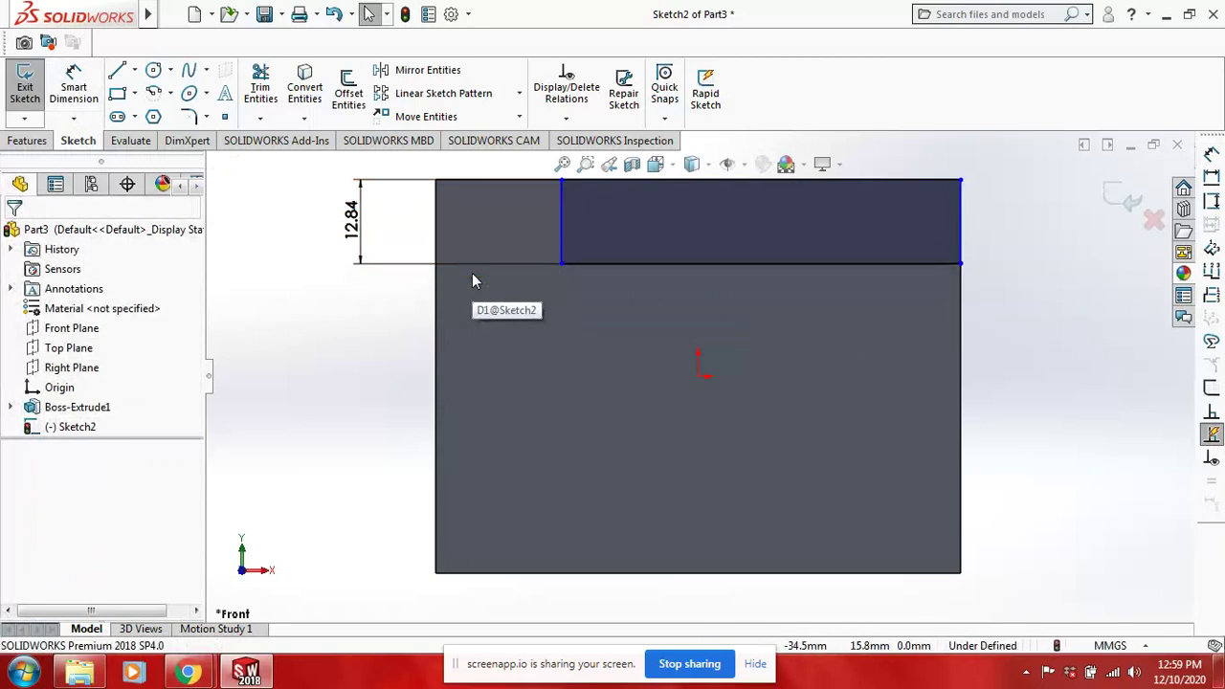
{"action": "left_click", "coordinate": [381, 272]}
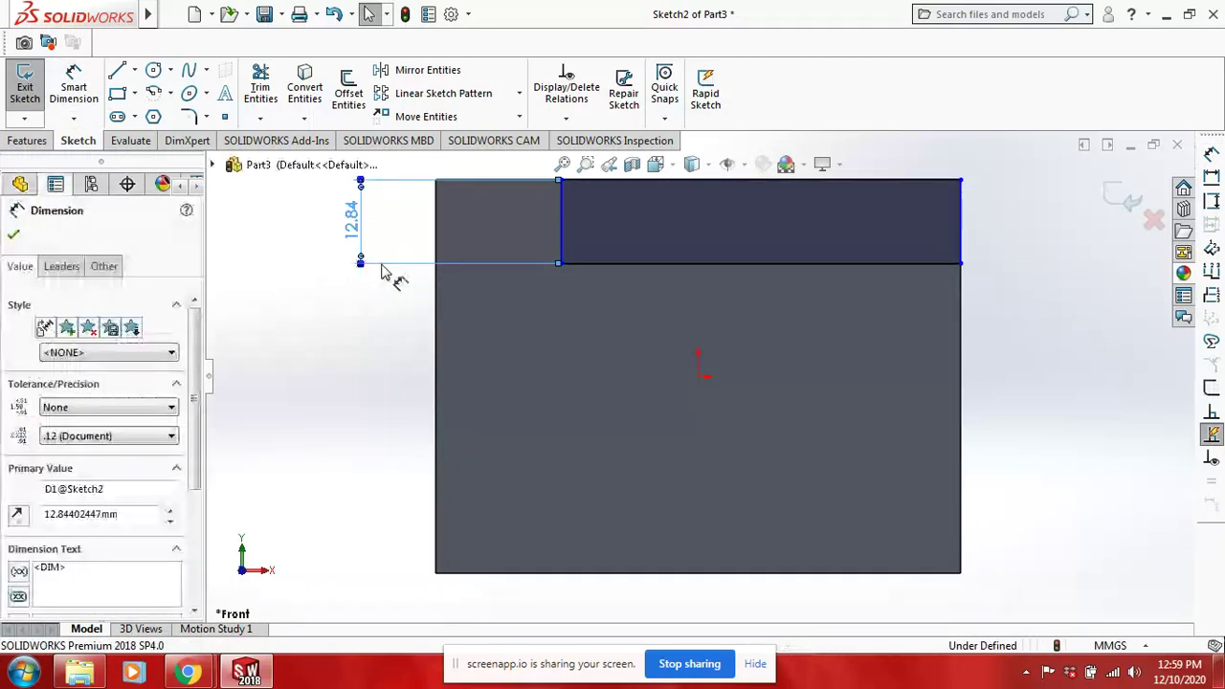
{"action": "key", "text": "Delete"}
Step: Dimension the rectangle's bottom edge again, setting it to 60 mm
{"action": "left_click", "coordinate": [69, 94]}
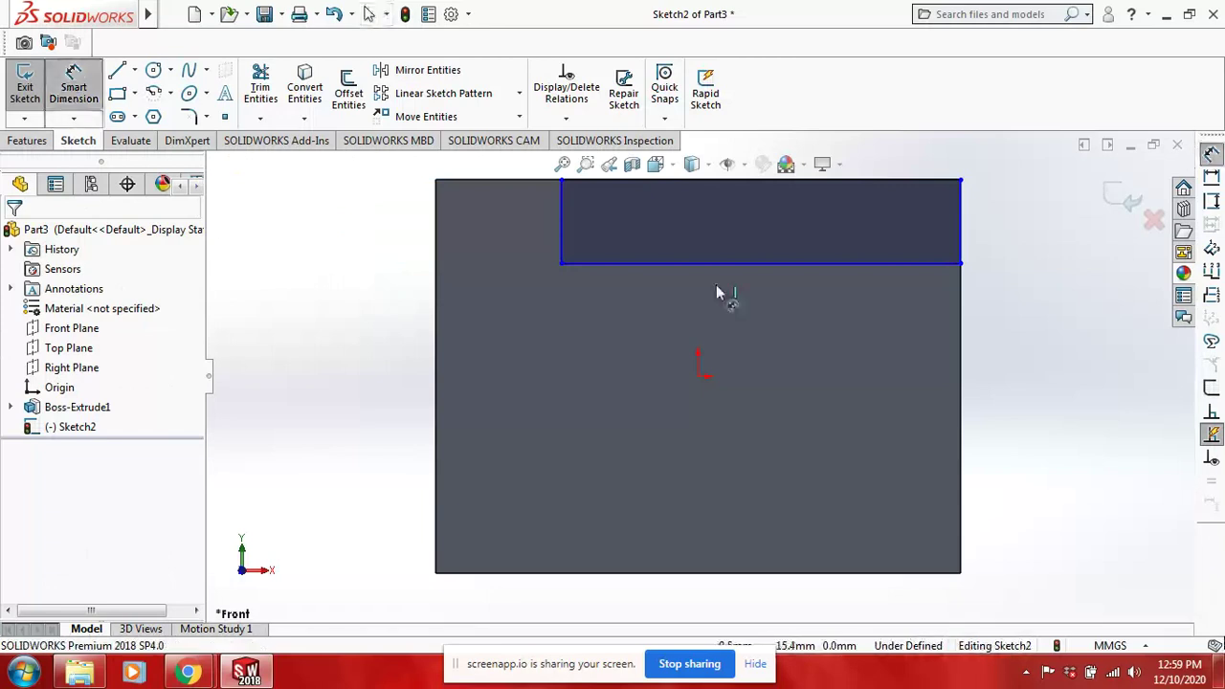
{"action": "left_click", "coordinate": [887, 277]}
{"action": "left_click", "coordinate": [881, 352]}
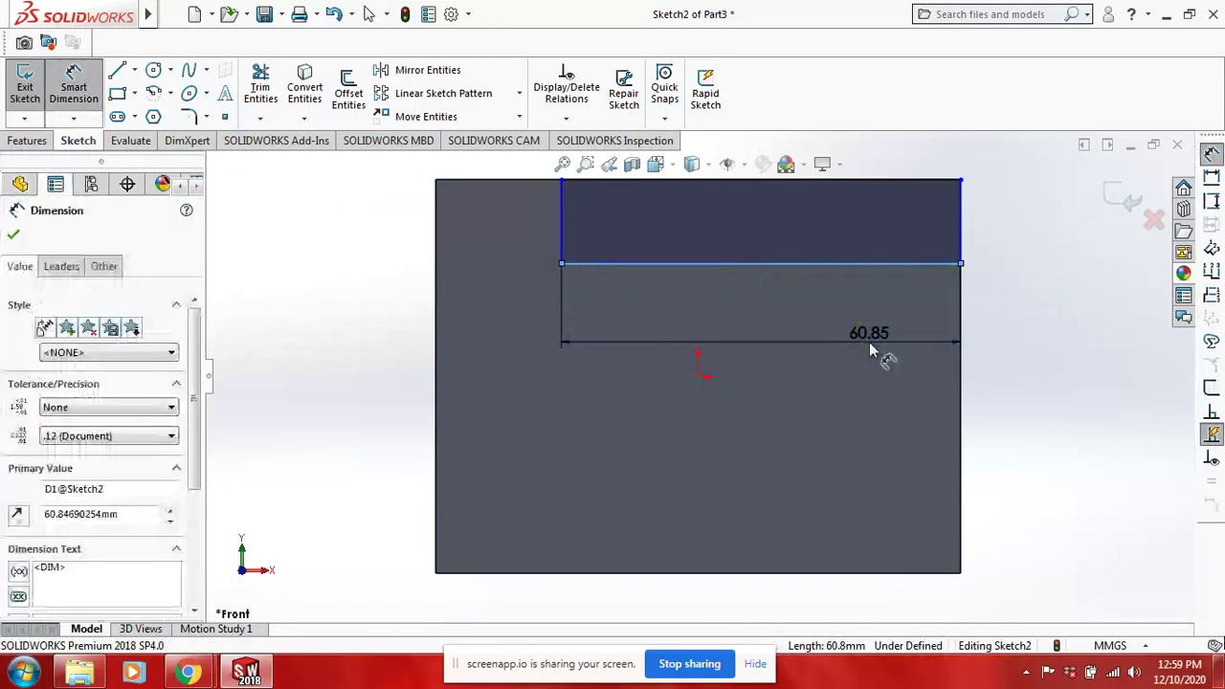
{"action": "type", "text": "60"}
{"action": "key", "text": "Return"}
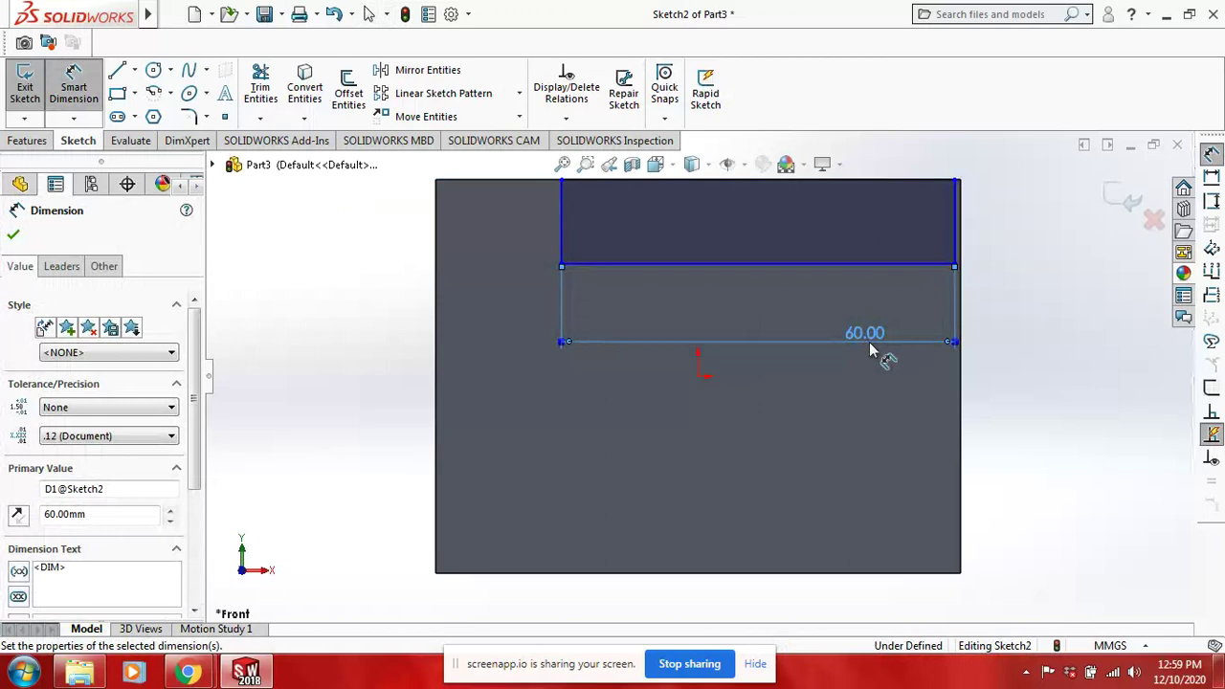
{"action": "key", "text": "Escape"}
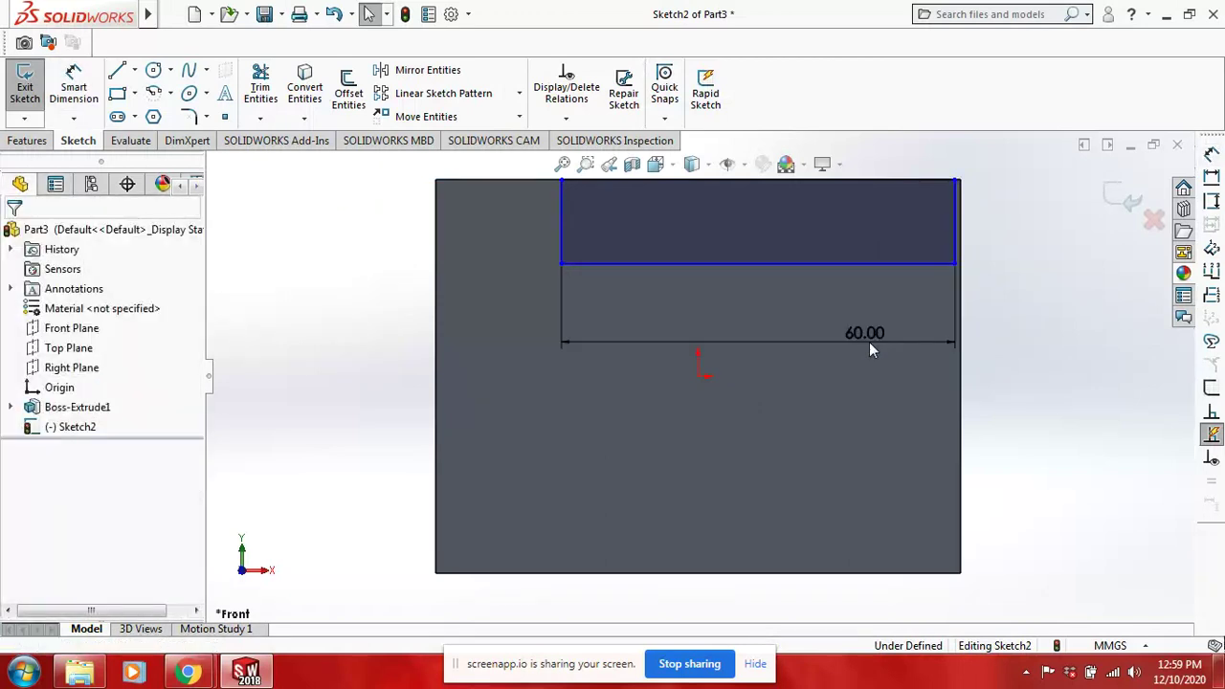
Step: Undo the sketch edits back to an empty sketch, removing the dimensions and the rectangle
{"action": "key", "text": "ctrl+z"}
{"action": "left_click", "coordinate": [334, 19]}
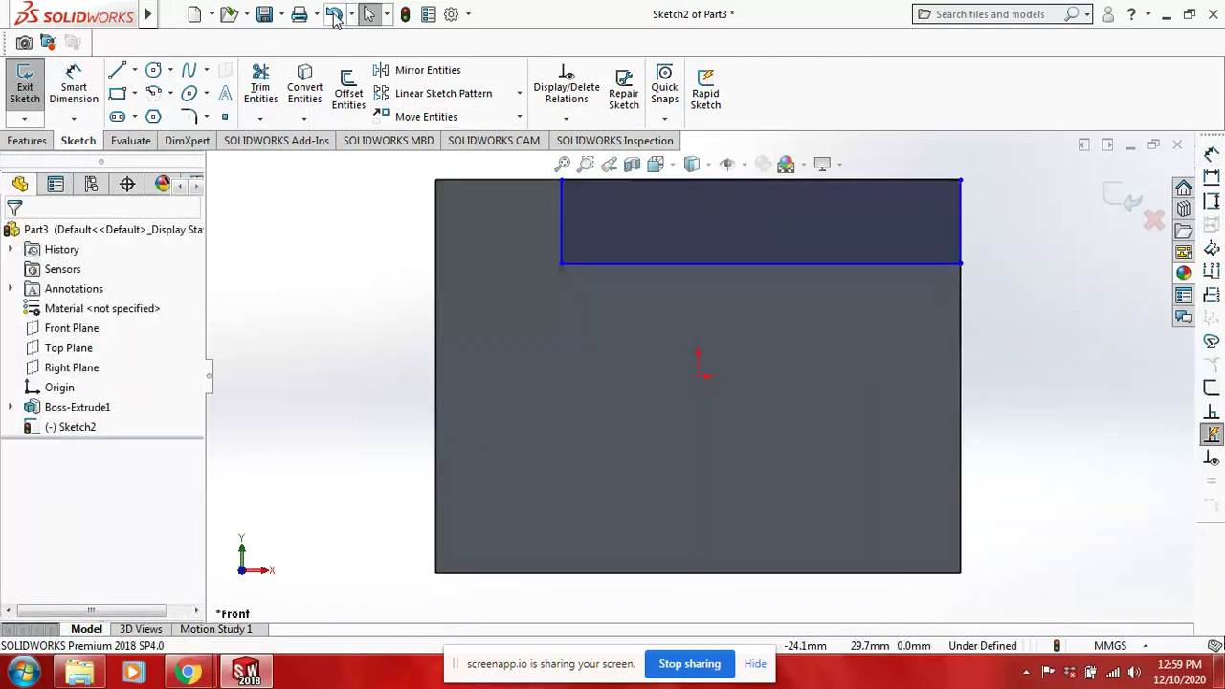
{"action": "left_click", "coordinate": [335, 19]}
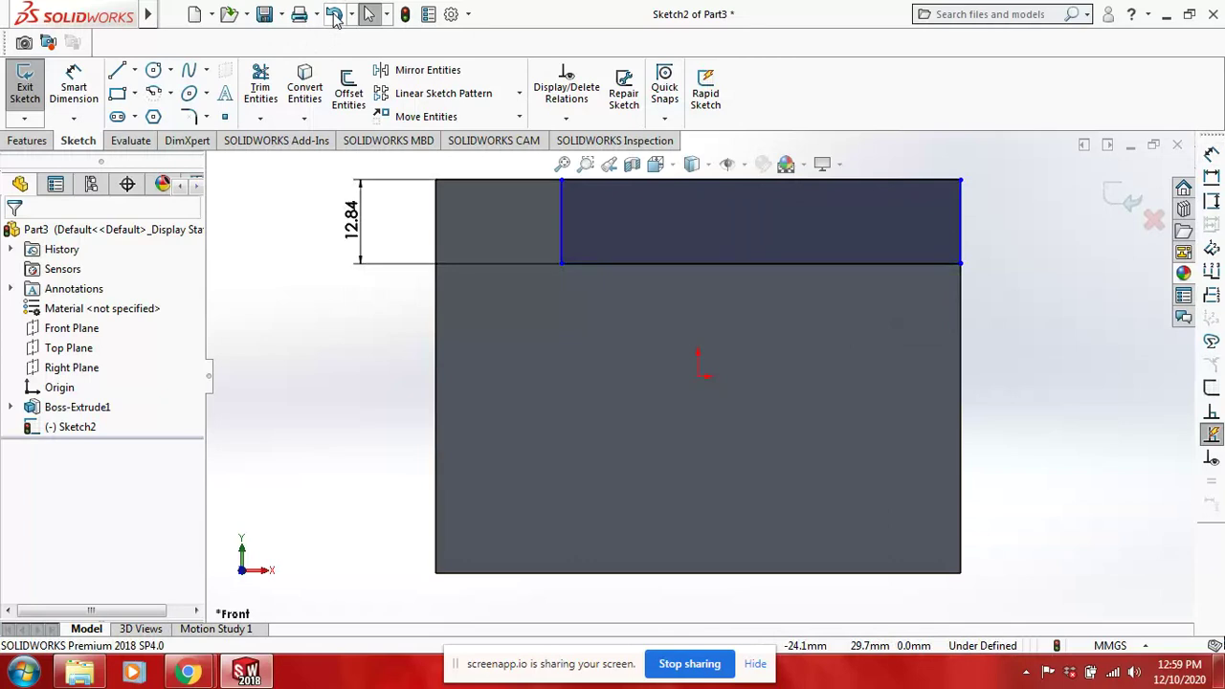
{"action": "left_click", "coordinate": [334, 19]}
{"action": "left_click", "coordinate": [334, 19]}
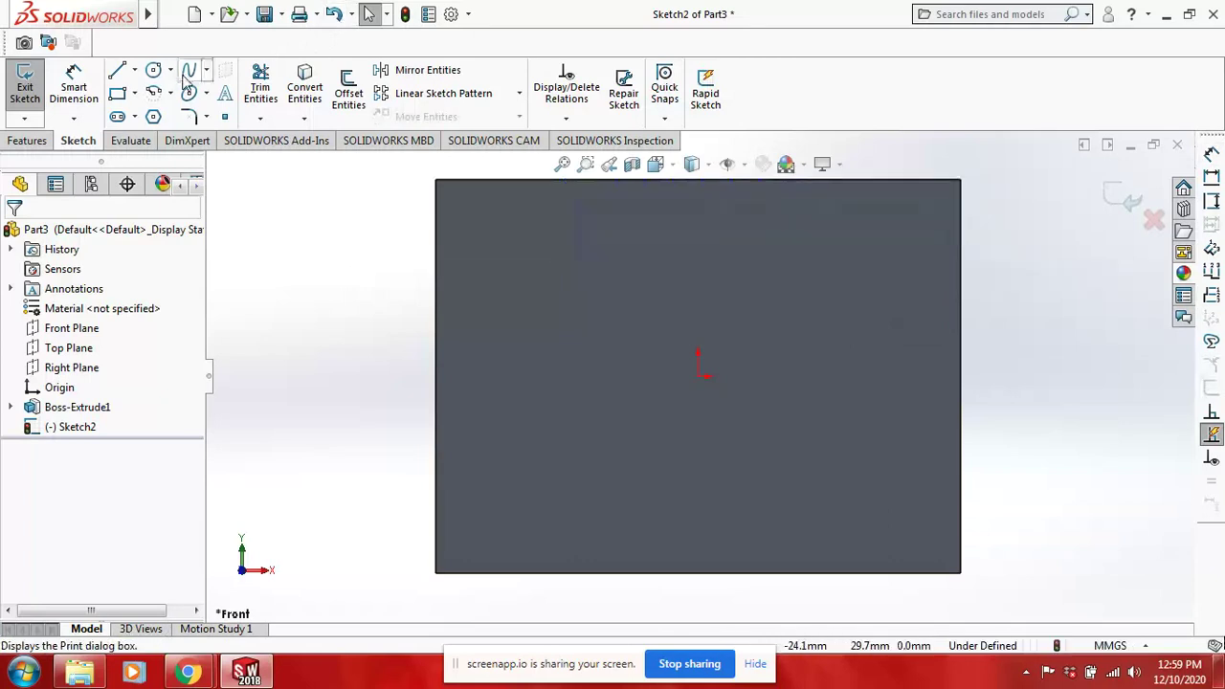
Step: Sketch a corner rectangle about 64 by 16 mm, from the plate's top edge to a corner on its right edge
{"action": "left_click", "coordinate": [117, 93]}
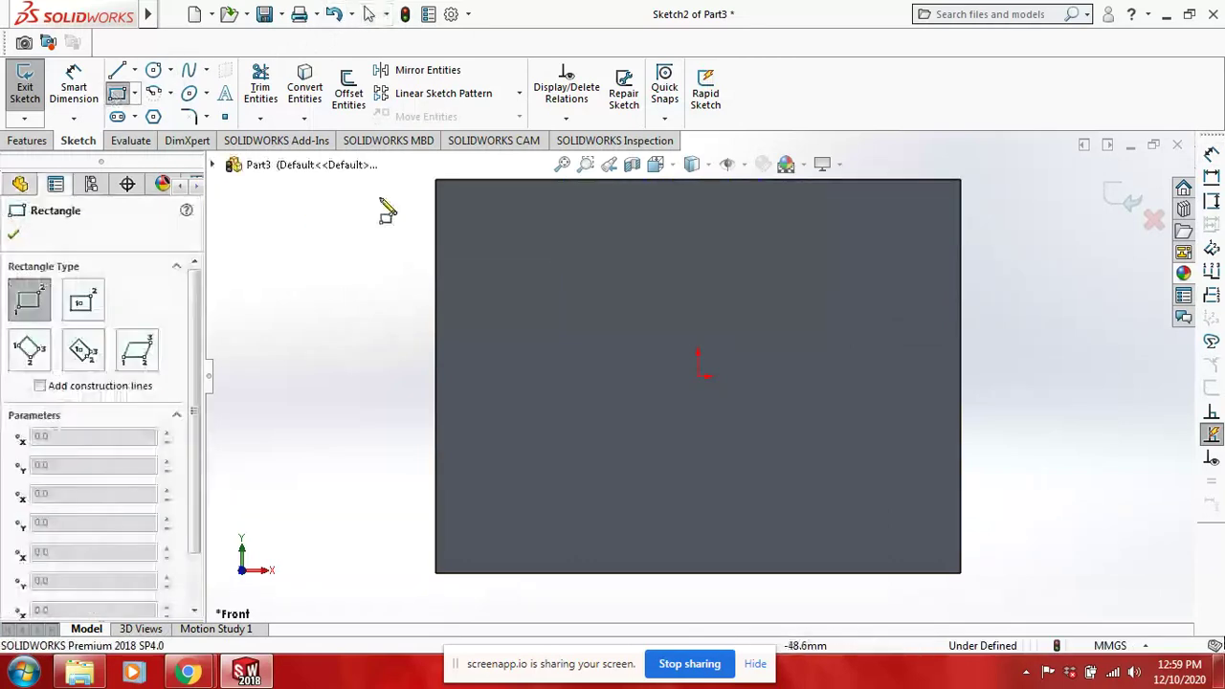
{"action": "left_click", "coordinate": [540, 183]}
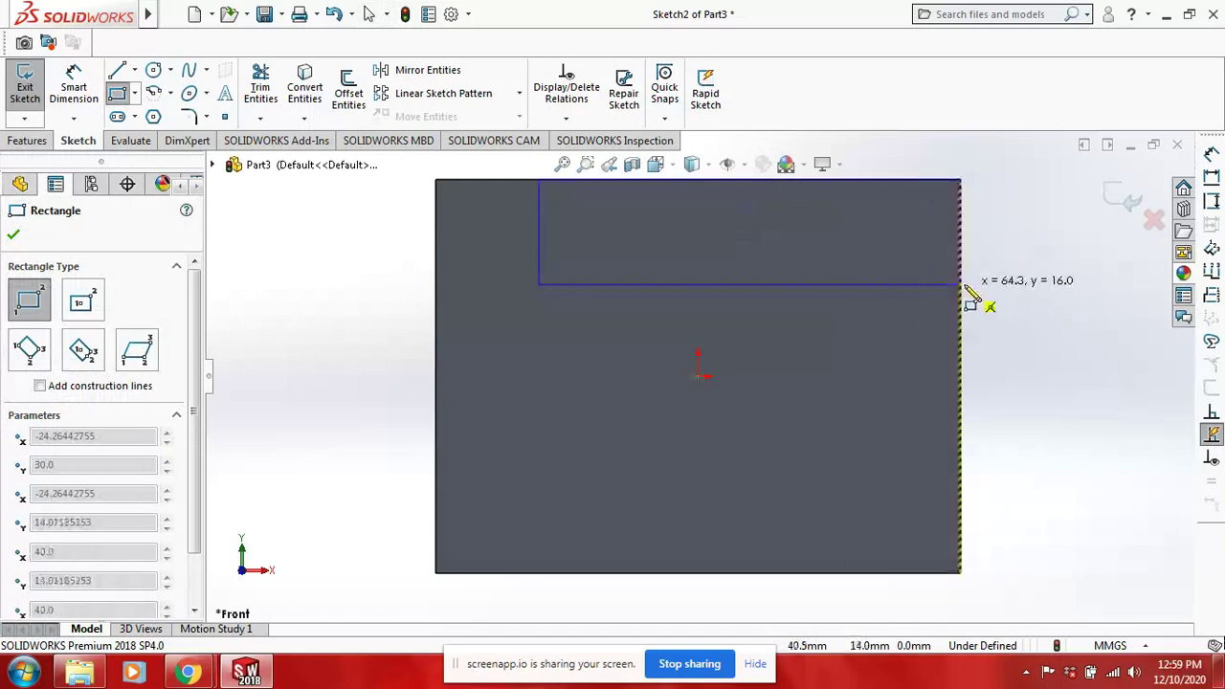
{"action": "left_click", "coordinate": [960, 283]}
{"action": "left_click", "coordinate": [961, 282]}
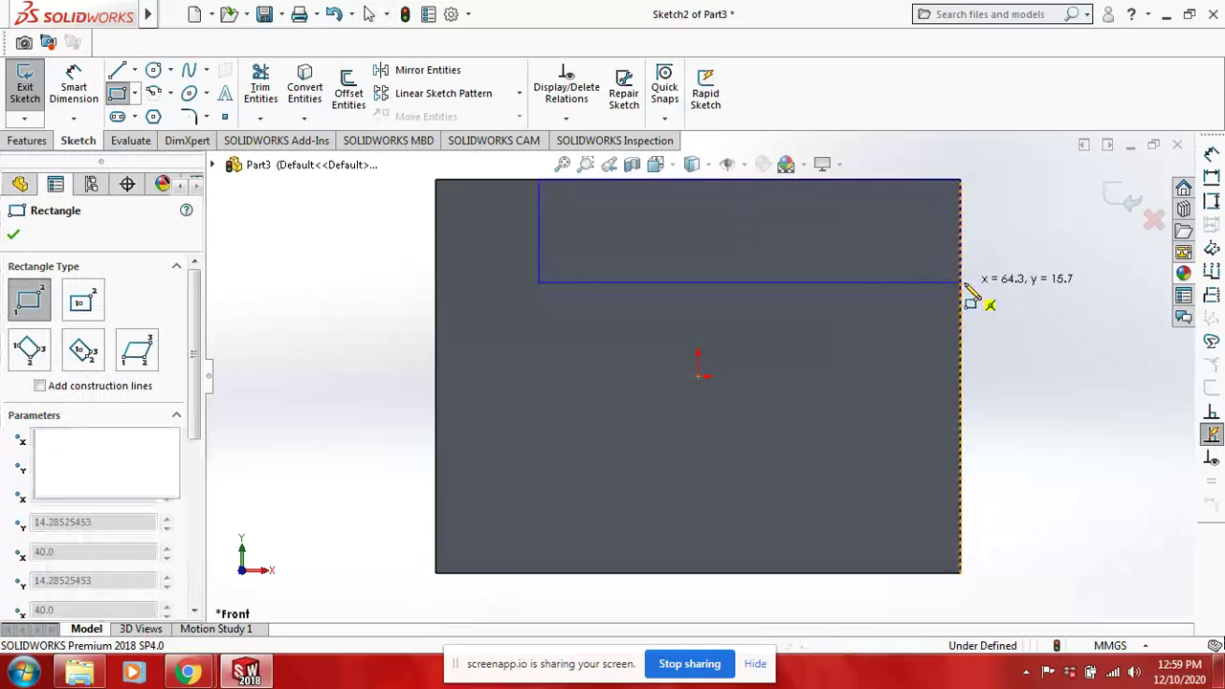
{"action": "right_click", "coordinate": [251, 270]}
{"action": "left_click", "coordinate": [275, 269]}
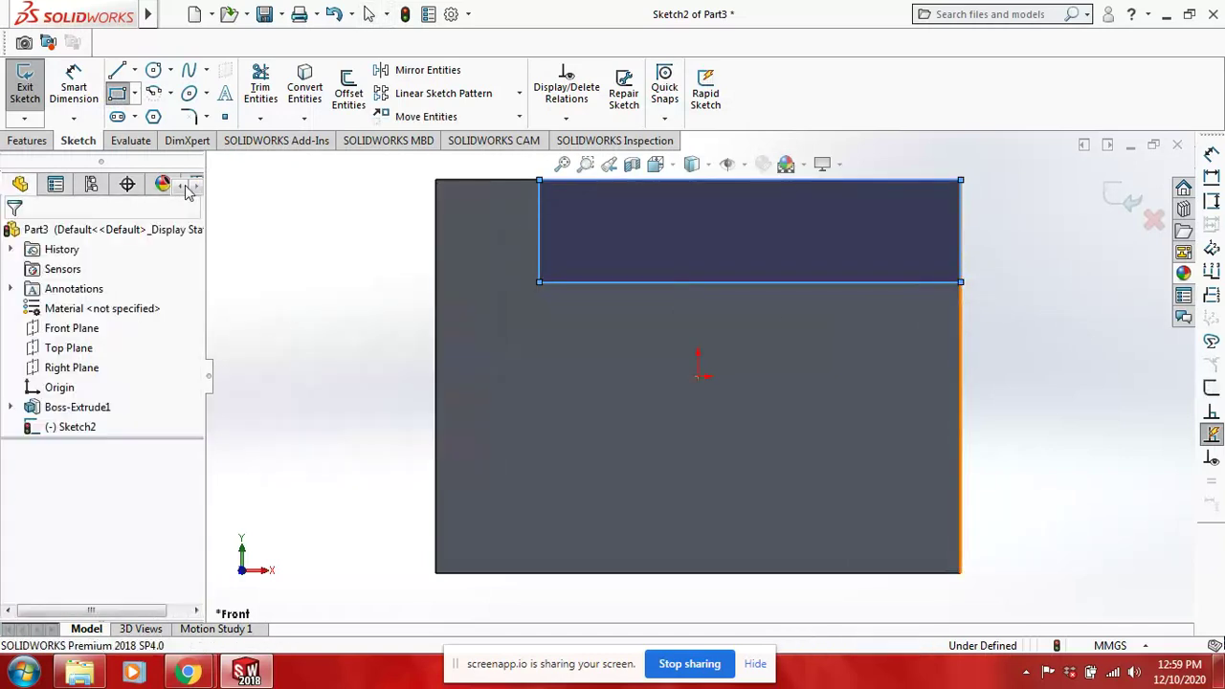
Step: Dimension the new rectangle's bottom edge to 60 mm
{"action": "left_click", "coordinate": [75, 87]}
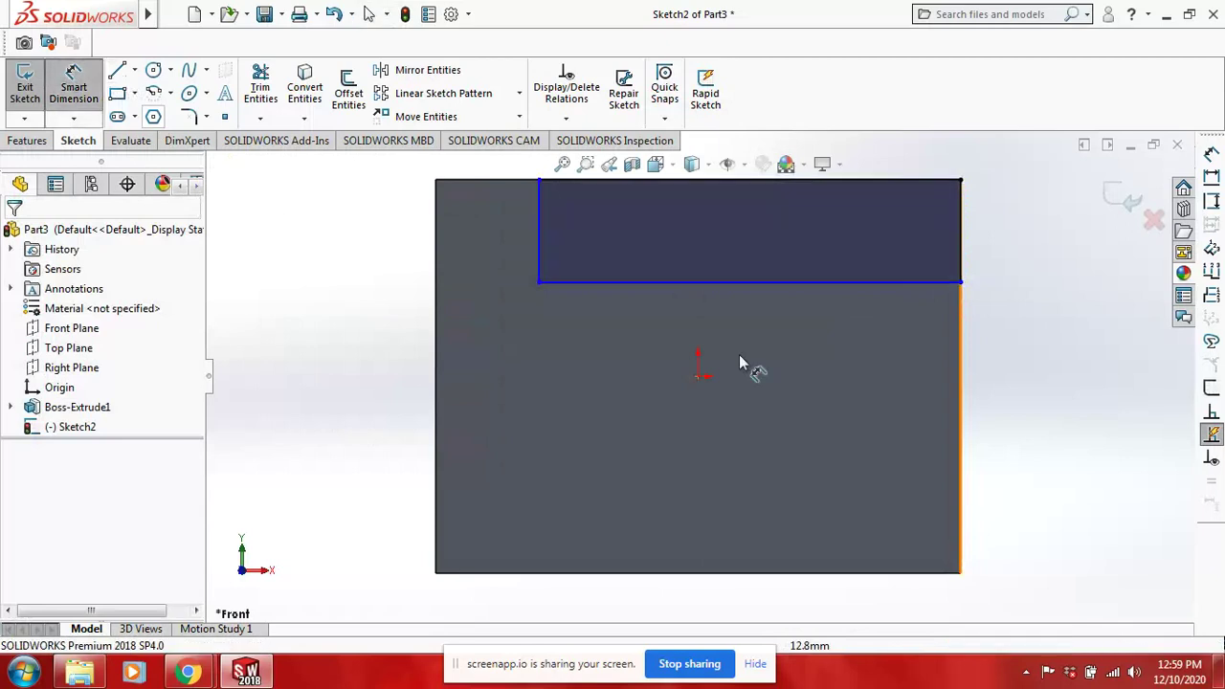
{"action": "left_click", "coordinate": [854, 284]}
{"action": "left_click", "coordinate": [838, 367]}
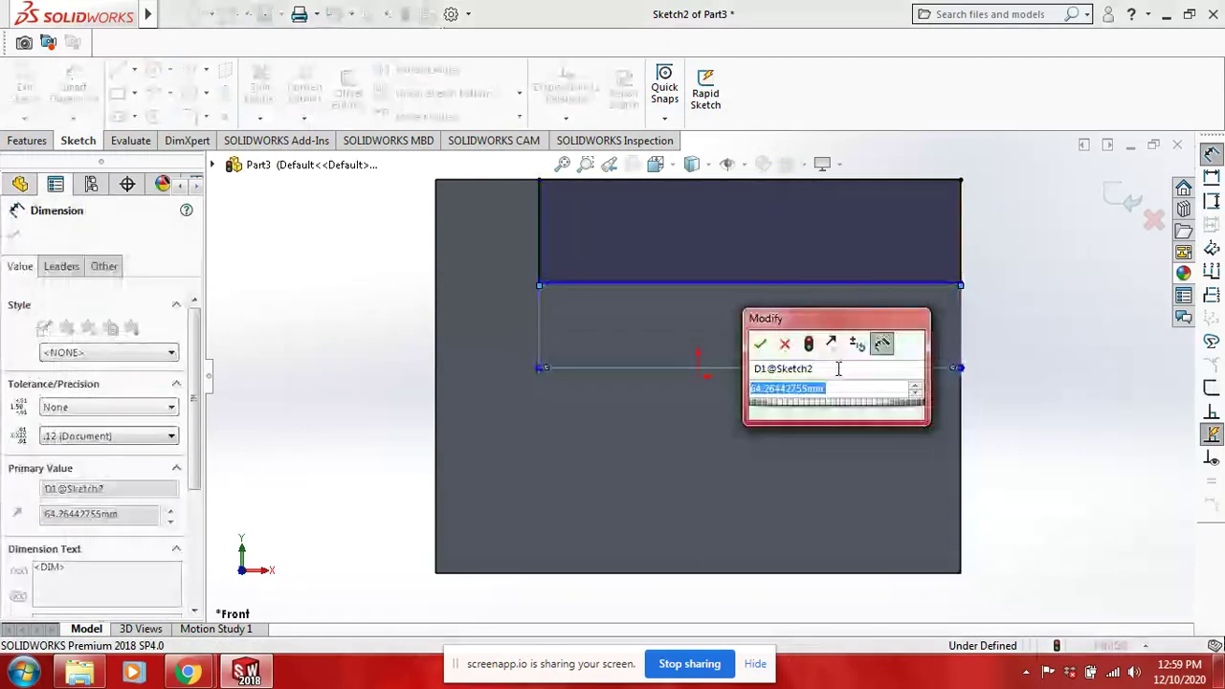
{"action": "type", "text": "60"}
{"action": "key", "text": "Return"}
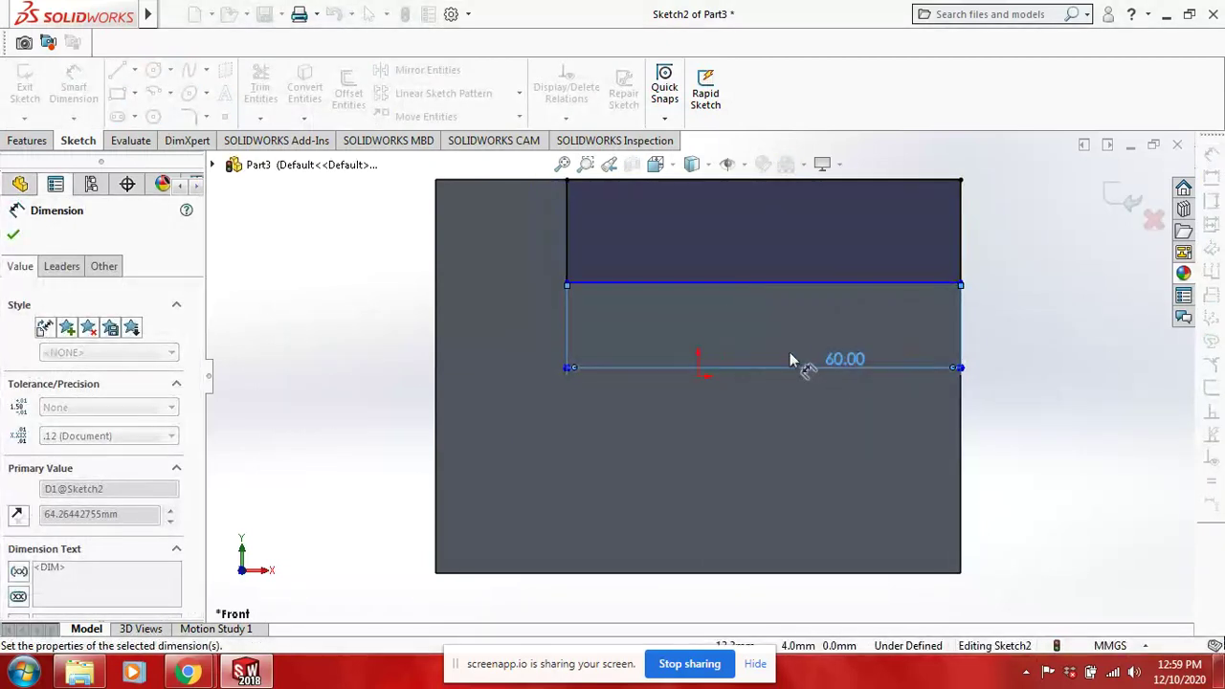
Step: Dimension the new rectangle's left edge to 15 mm
{"action": "left_click", "coordinate": [568, 232]}
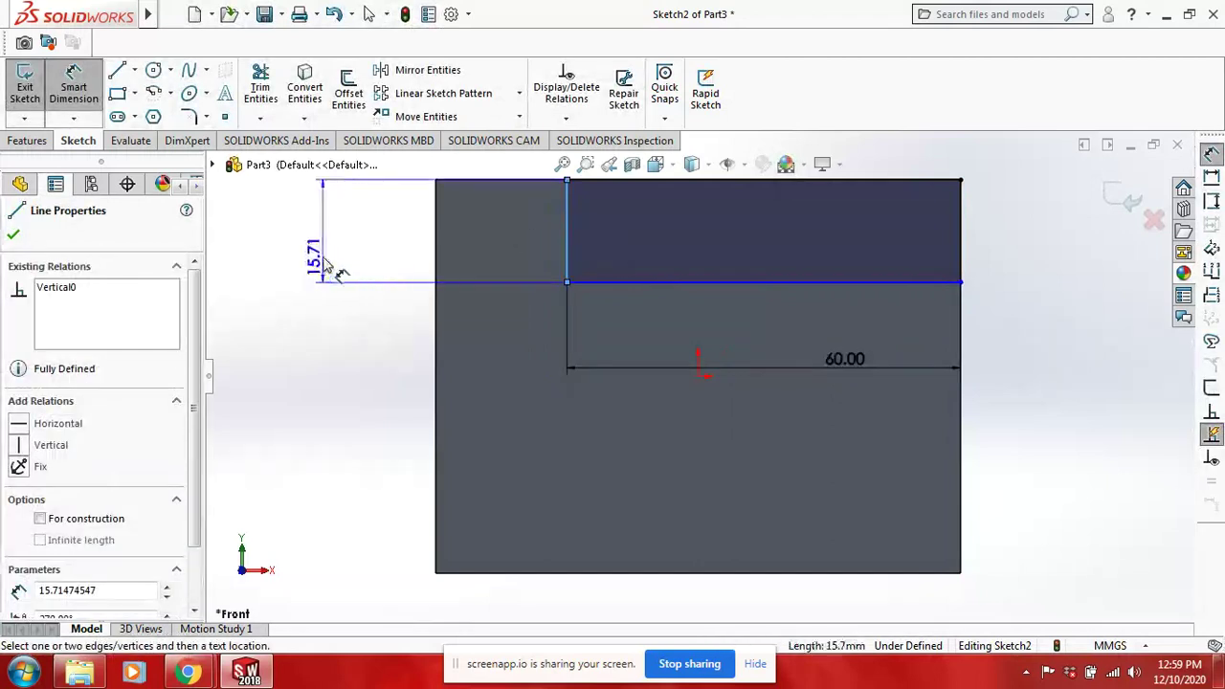
{"action": "left_click", "coordinate": [325, 268]}
{"action": "type", "text": "15"}
{"action": "key", "text": "Return"}
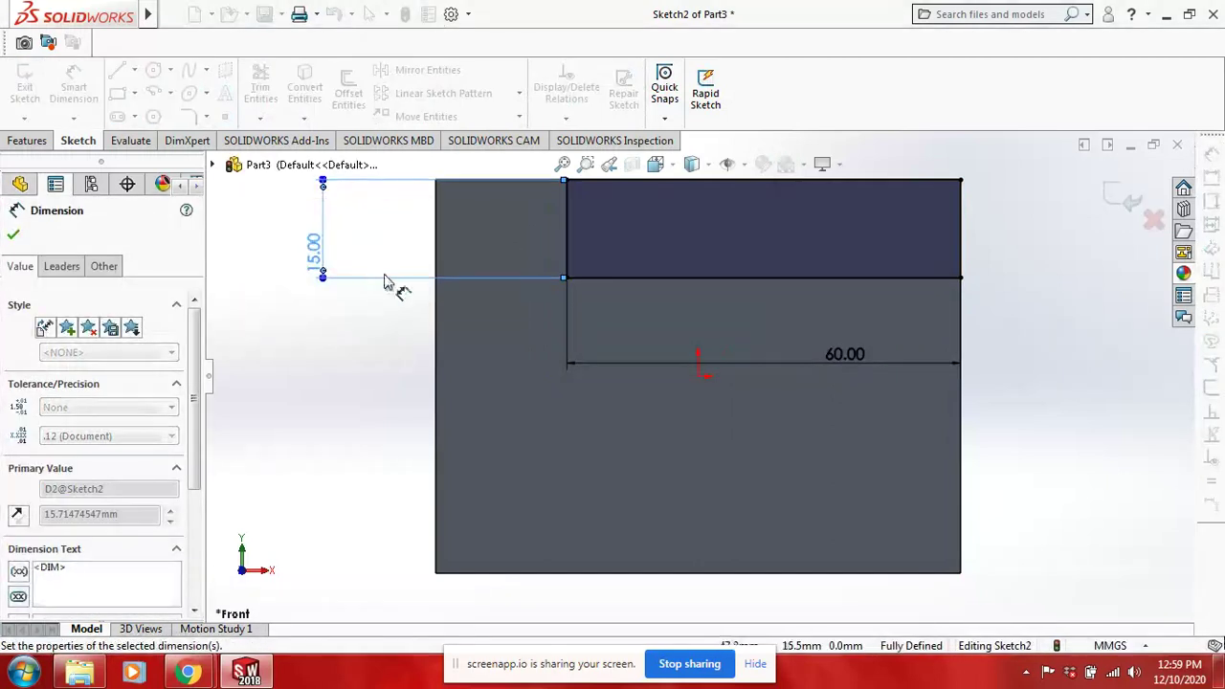
{"action": "key", "text": "Escape"}
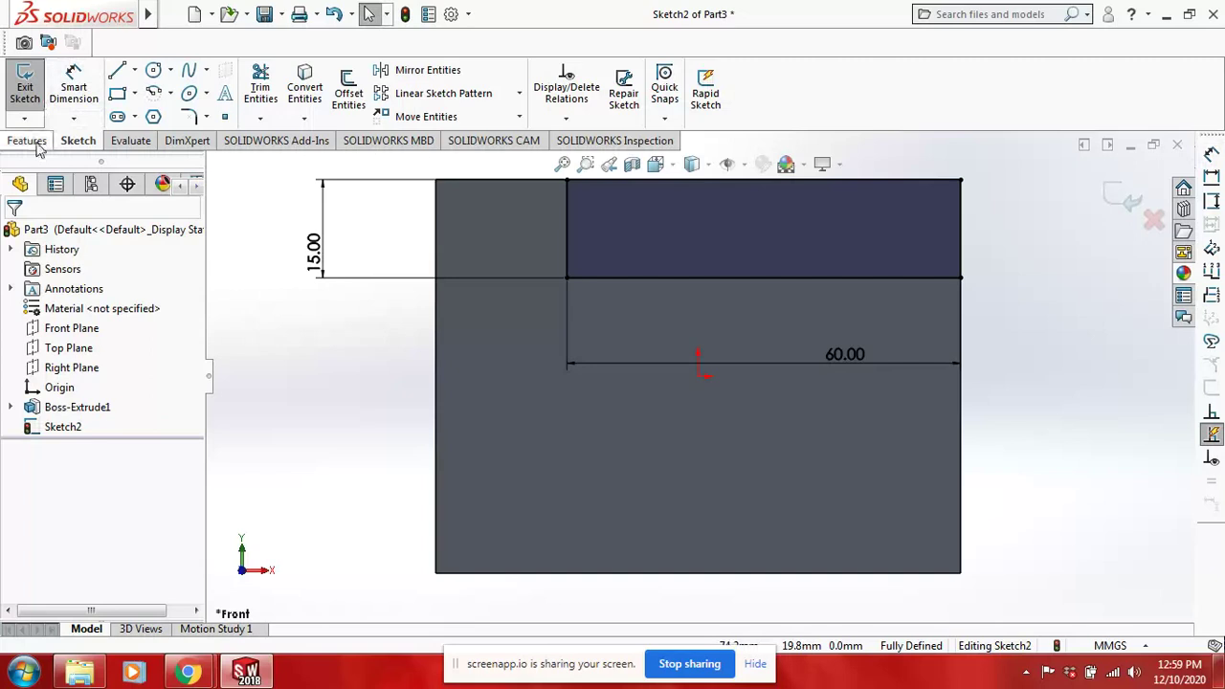
Step: Extrude the 60 by 15 mm rectangle 30 mm as a boss from the plate's front face
{"action": "left_click", "coordinate": [29, 140]}
{"action": "left_click", "coordinate": [33, 89]}
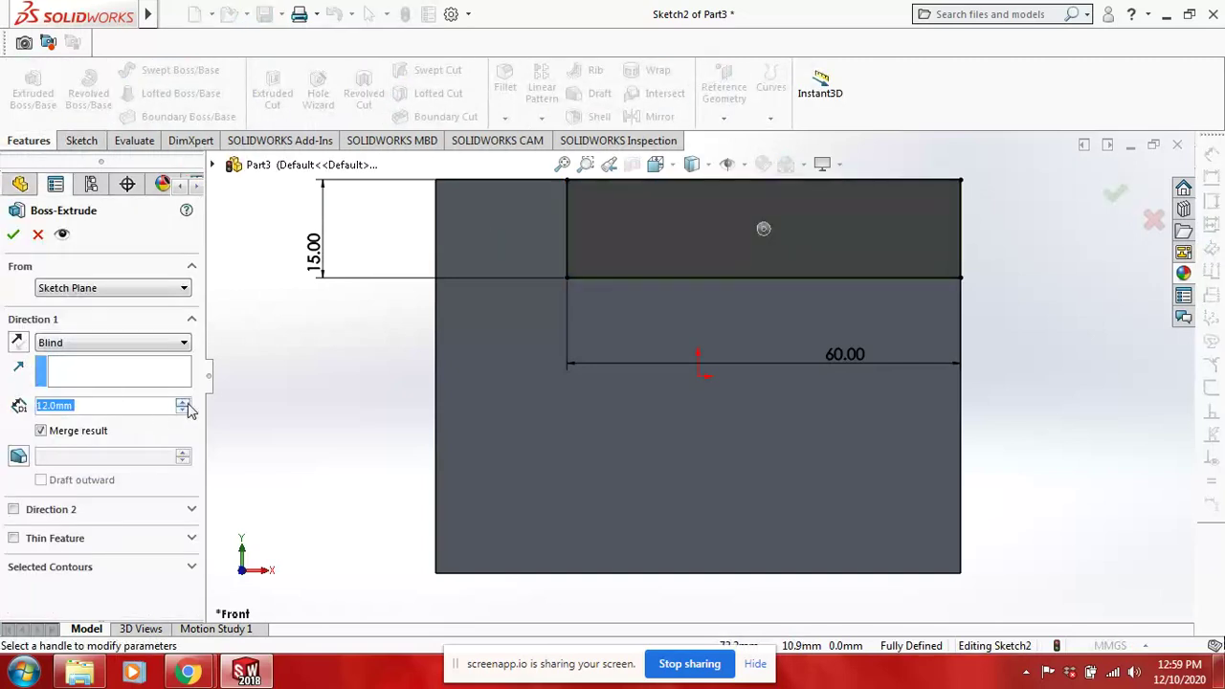
{"action": "type", "text": "30"}
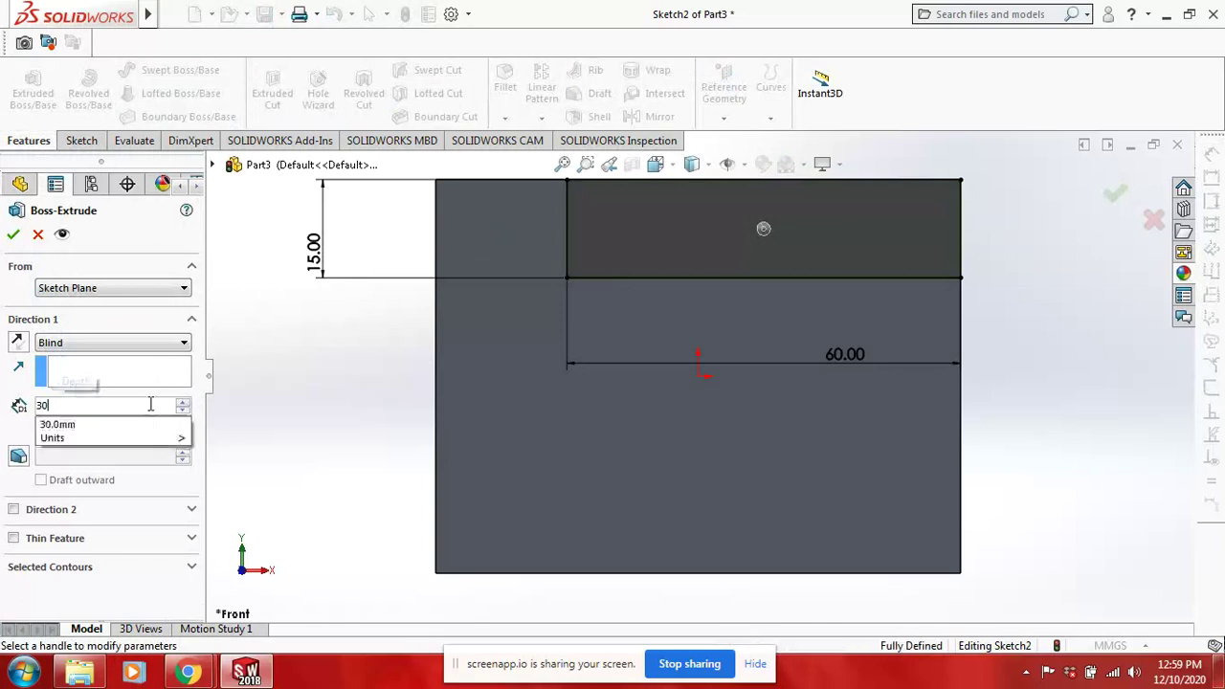
{"action": "key", "text": "Return"}
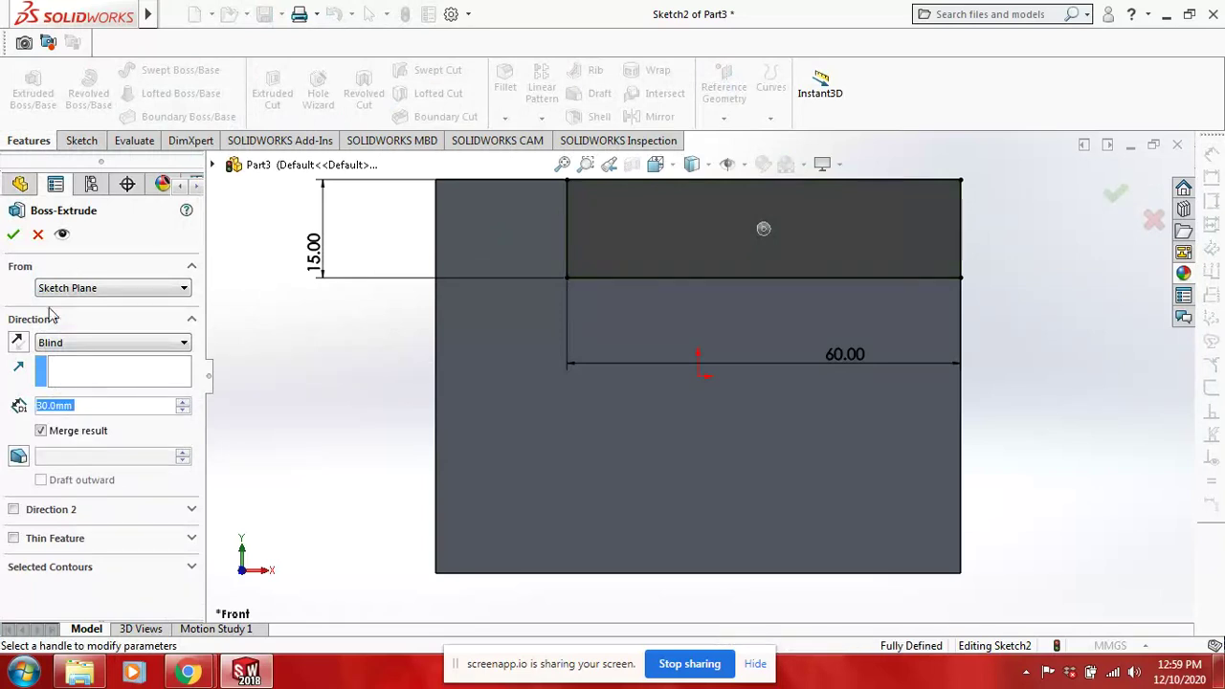
{"action": "left_click", "coordinate": [14, 236]}
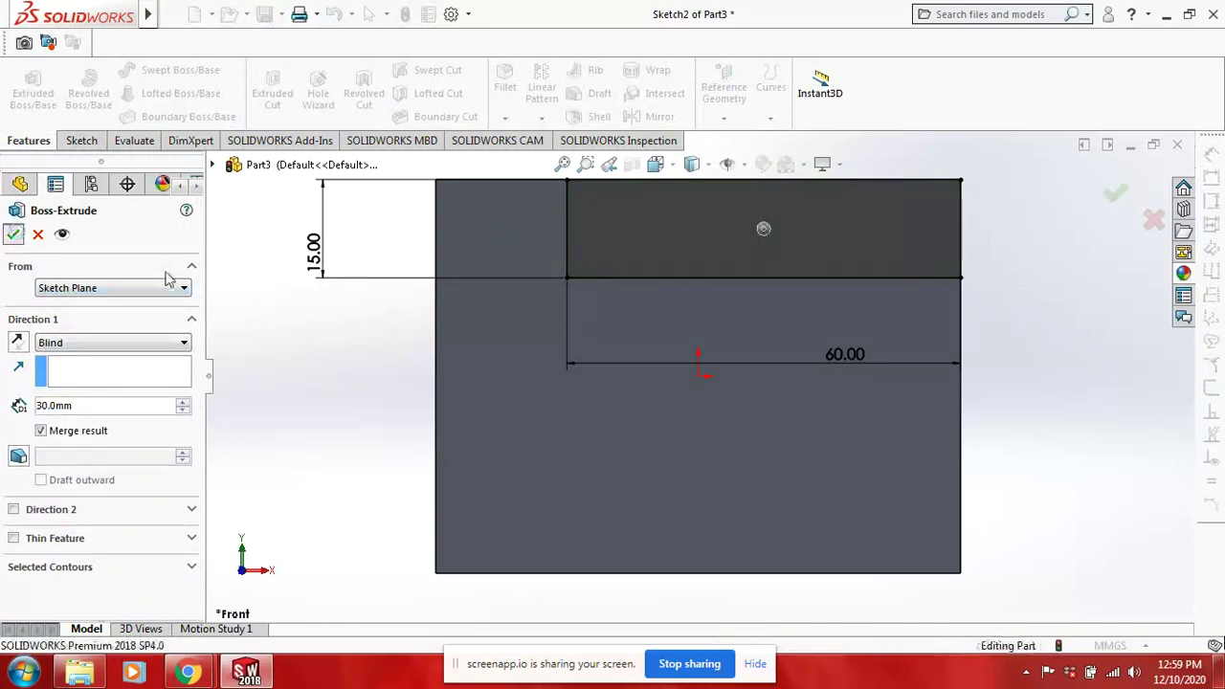
Step: On the plate's front face, sketch a corner rectangle about 51 by 18 mm, starting from the boss's lower-left corner
{"action": "left_click", "coordinate": [487, 288]}
{"action": "right_click", "coordinate": [488, 290]}
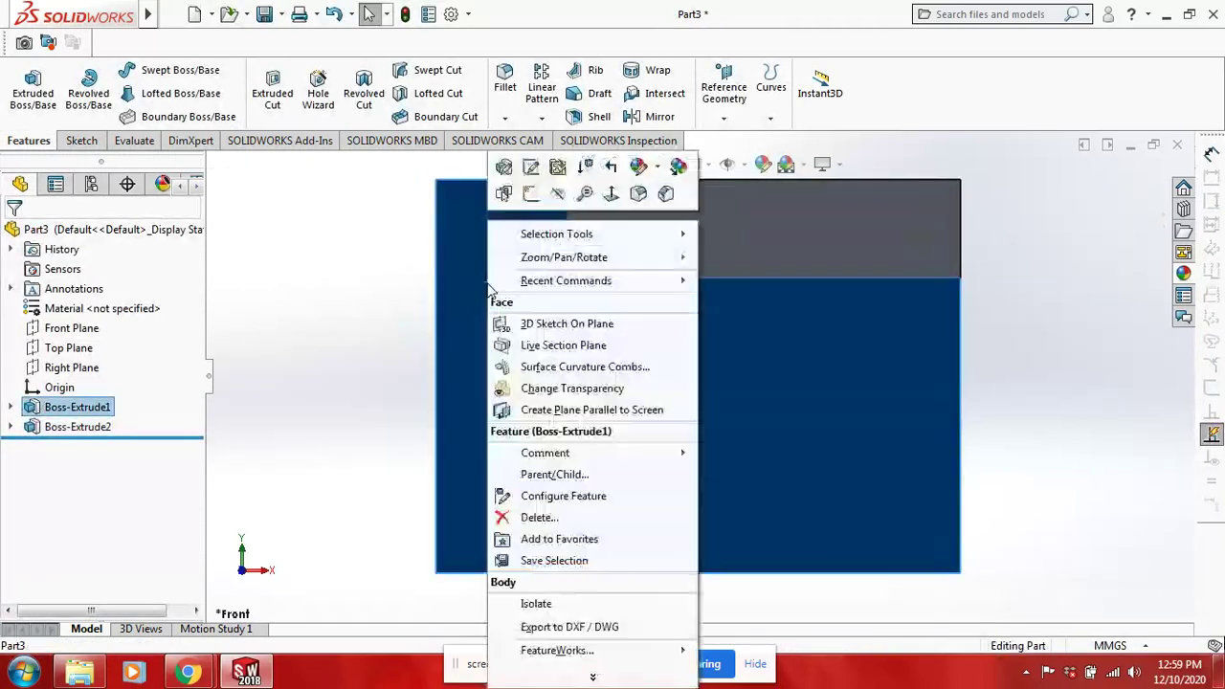
{"action": "left_click", "coordinate": [531, 194]}
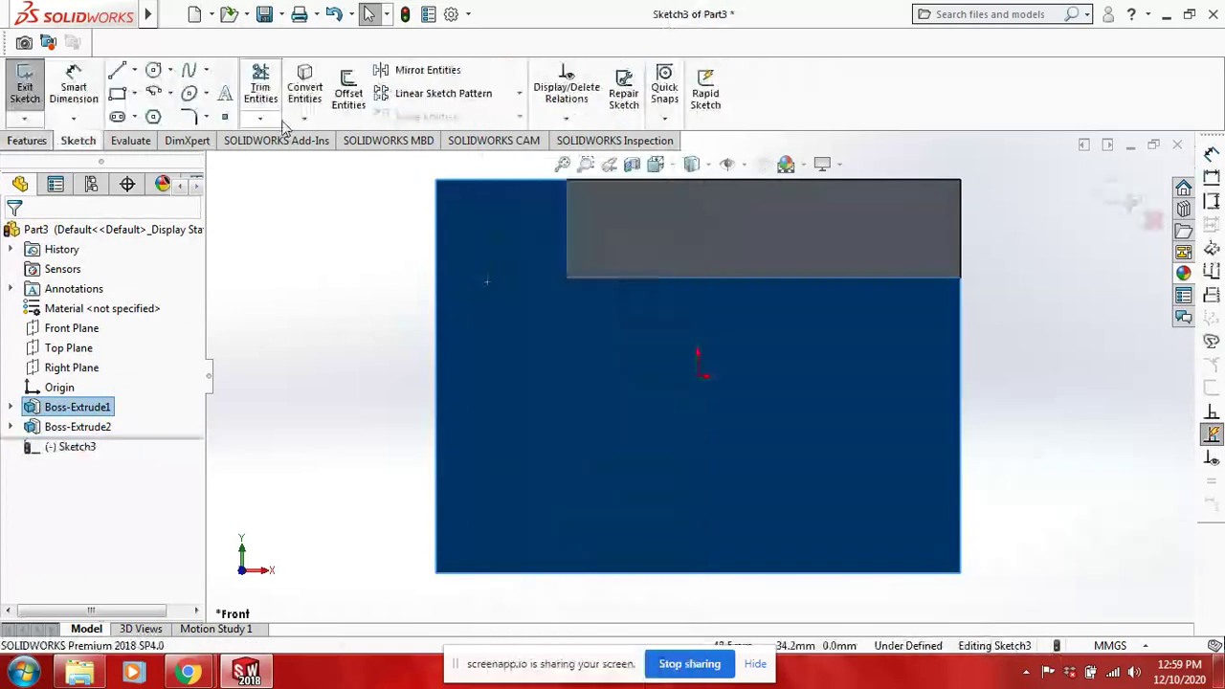
{"action": "left_click", "coordinate": [116, 95]}
{"action": "left_click", "coordinate": [567, 279]}
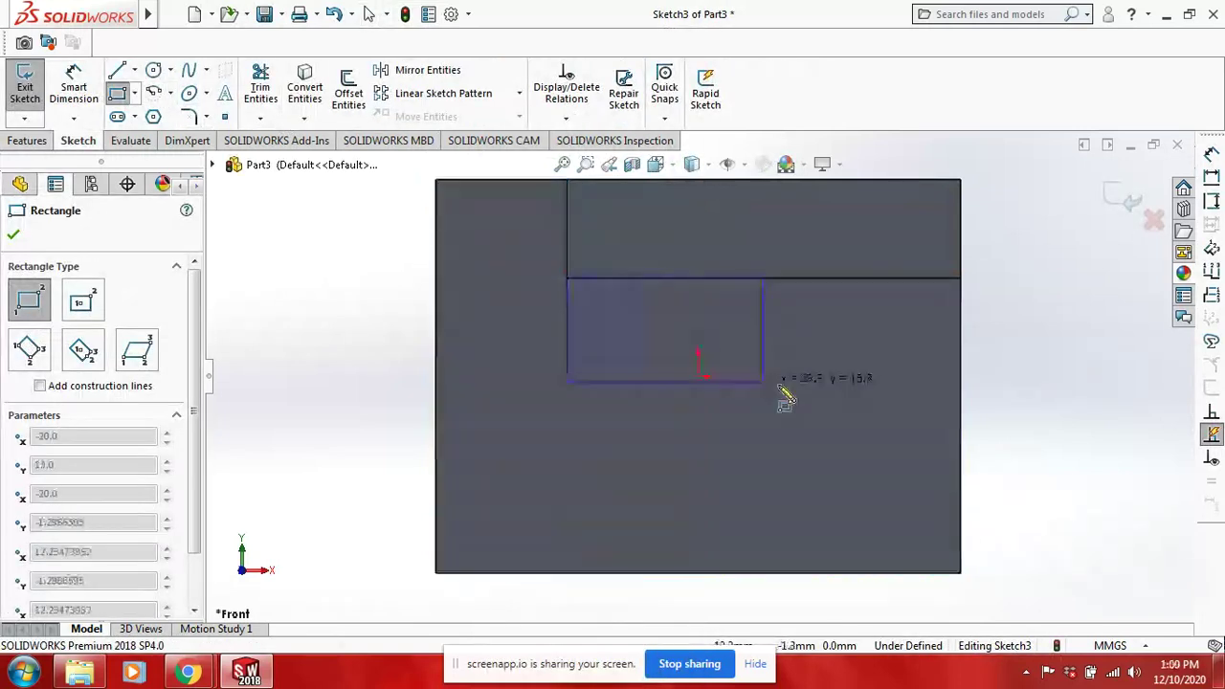
{"action": "left_click", "coordinate": [900, 392]}
{"action": "right_click", "coordinate": [331, 326]}
{"action": "left_click", "coordinate": [331, 328]}
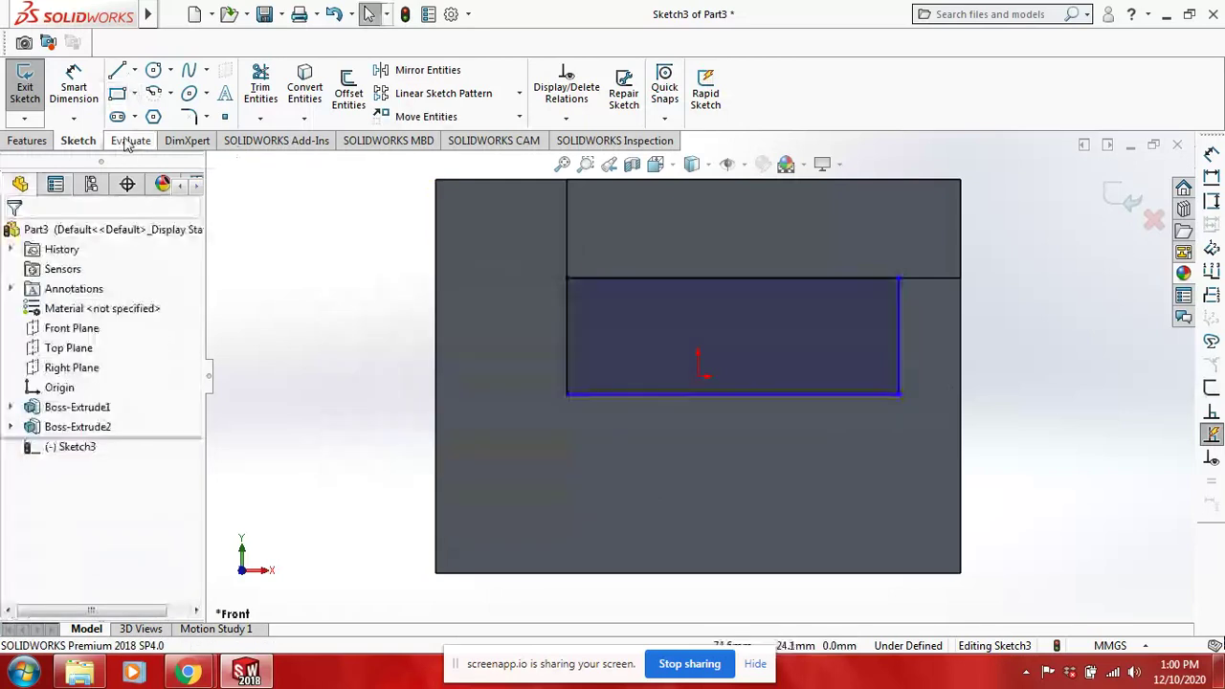
Step: Dimension the left edge of the rectangle below the first boss to 15 mm
{"action": "left_click", "coordinate": [74, 88]}
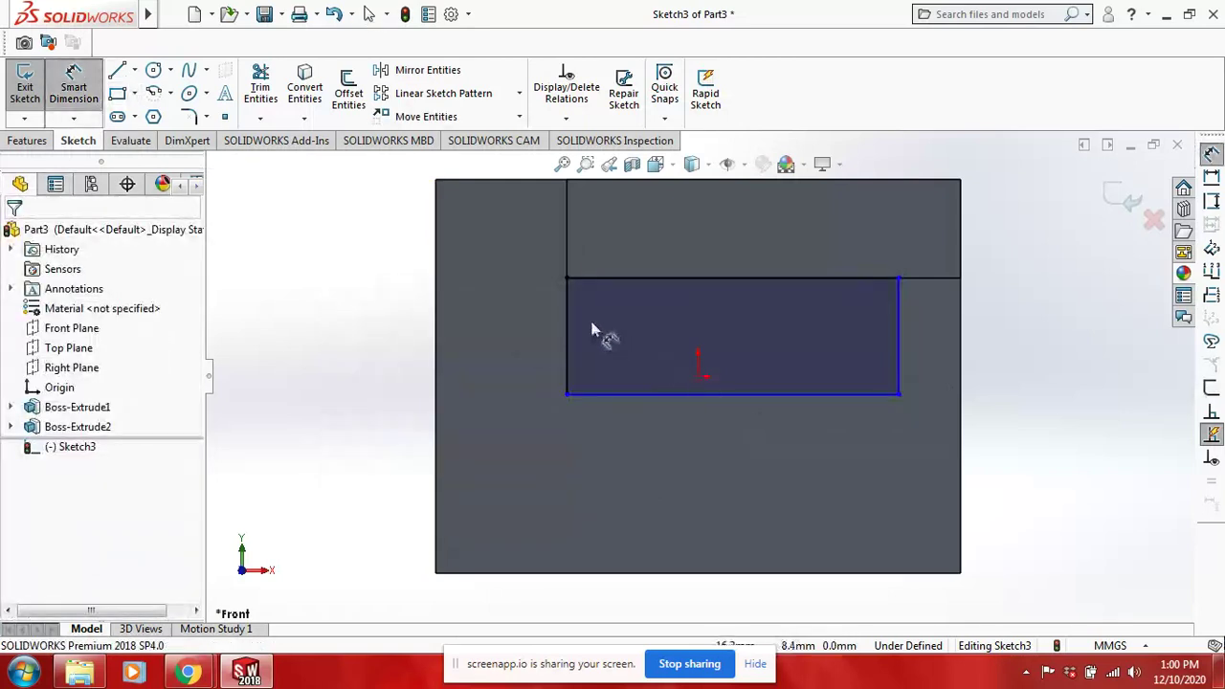
{"action": "left_click", "coordinate": [567, 311]}
{"action": "left_click", "coordinate": [290, 325]}
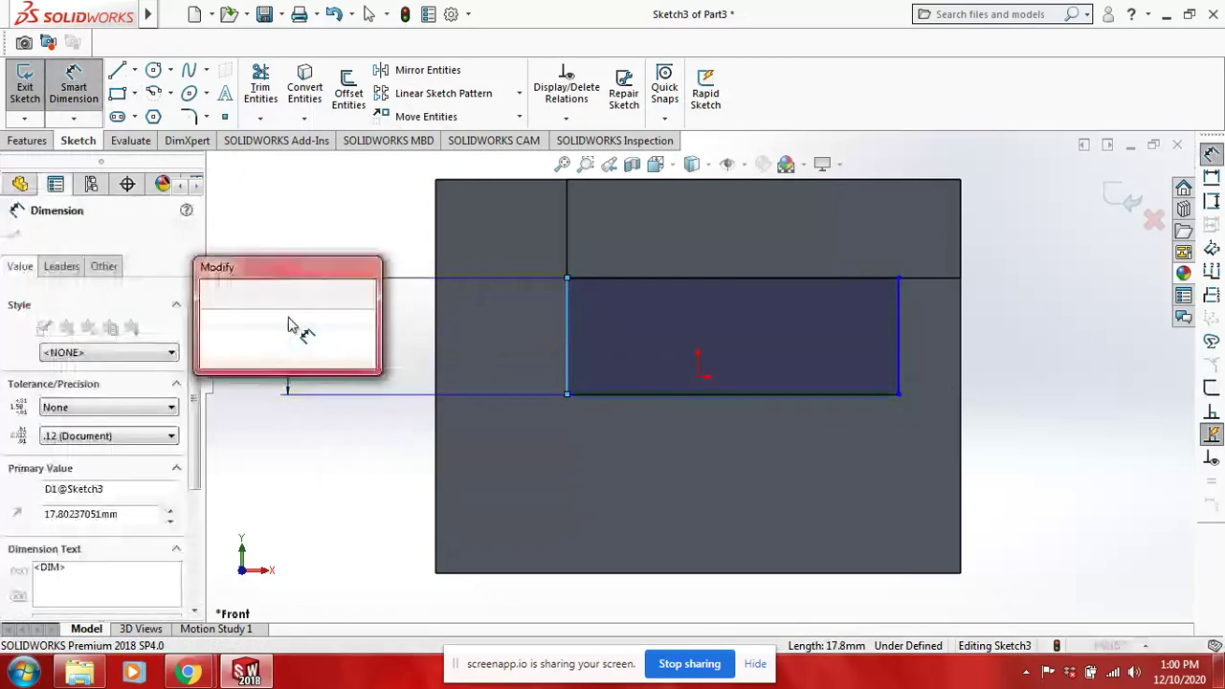
{"action": "type", "text": "15"}
{"action": "key", "text": "Return"}
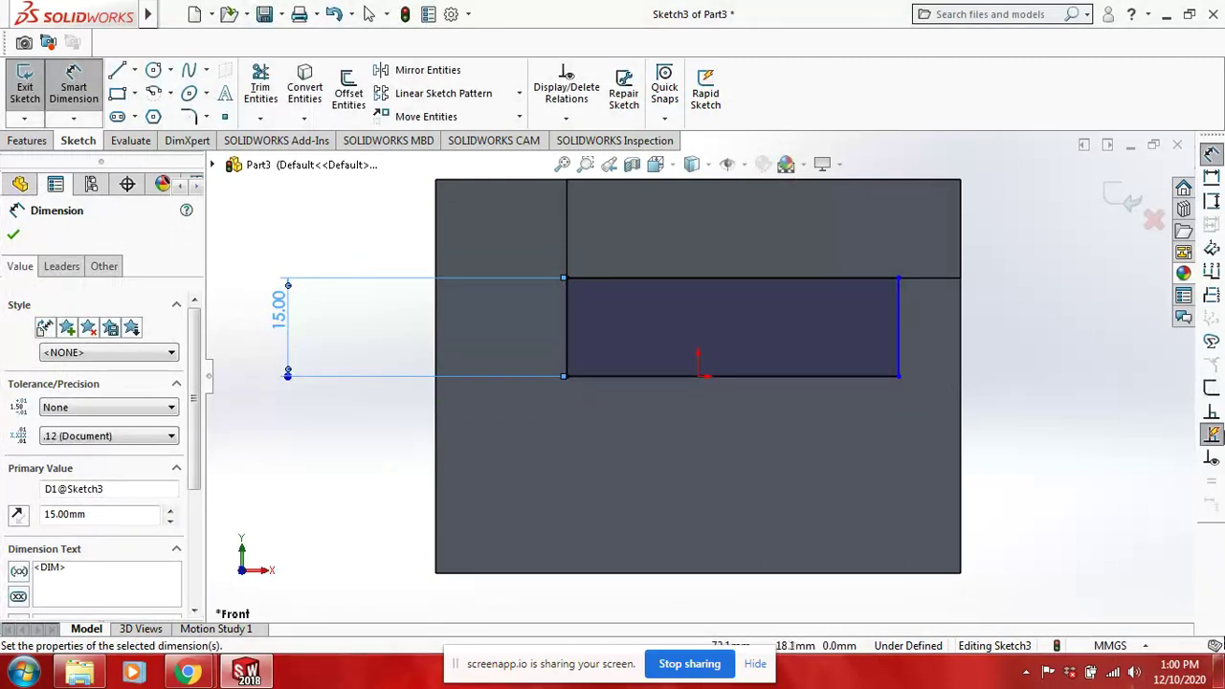
Step: Dimension the bottom edge of the rectangle below the first boss to 50 mm
{"action": "left_click", "coordinate": [777, 411]}
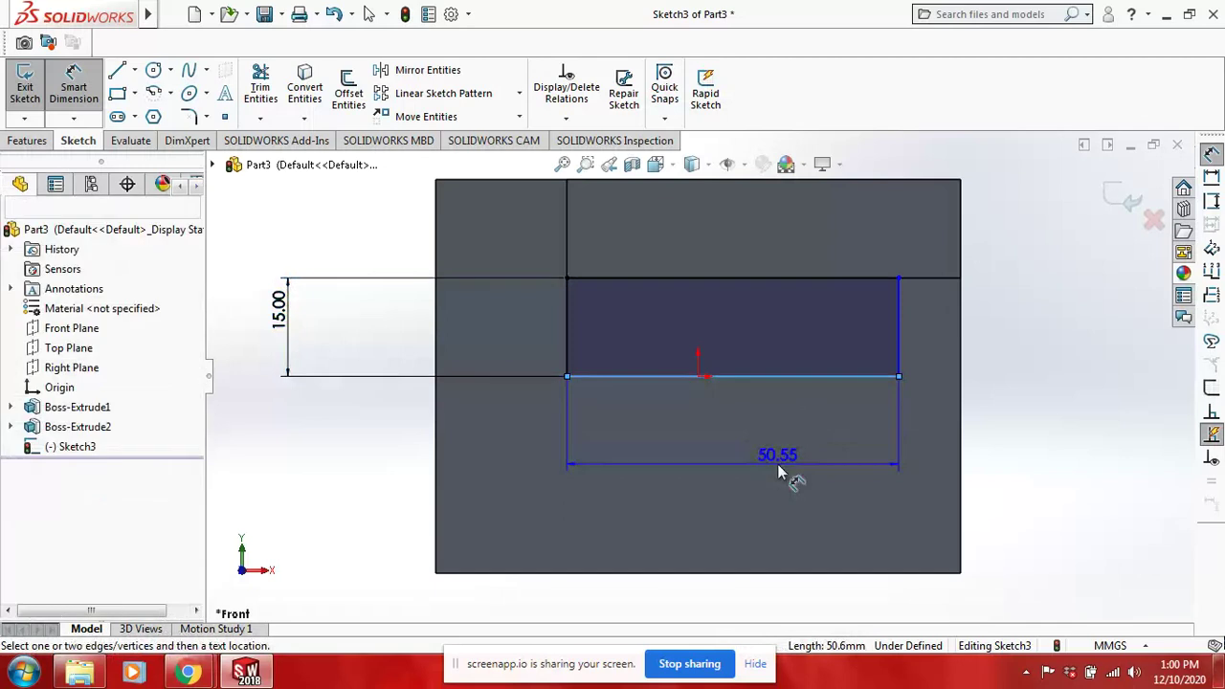
{"action": "left_click", "coordinate": [777, 463]}
{"action": "key", "text": "Return"}
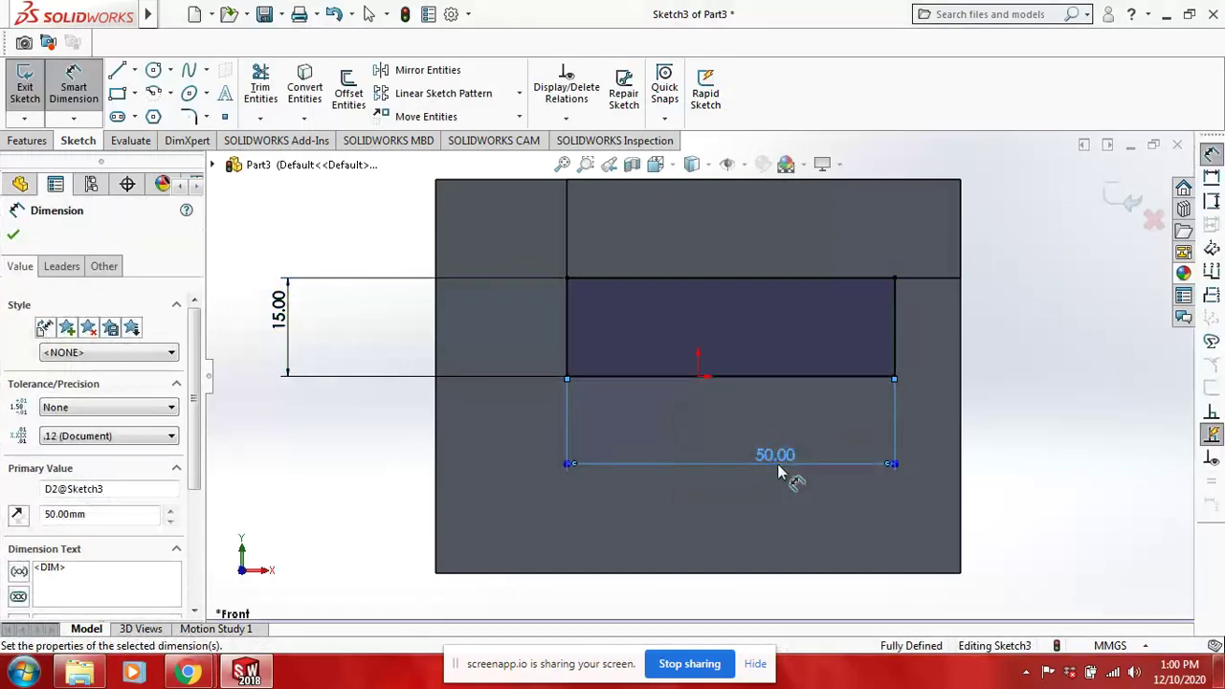
{"action": "key", "text": "Escape"}
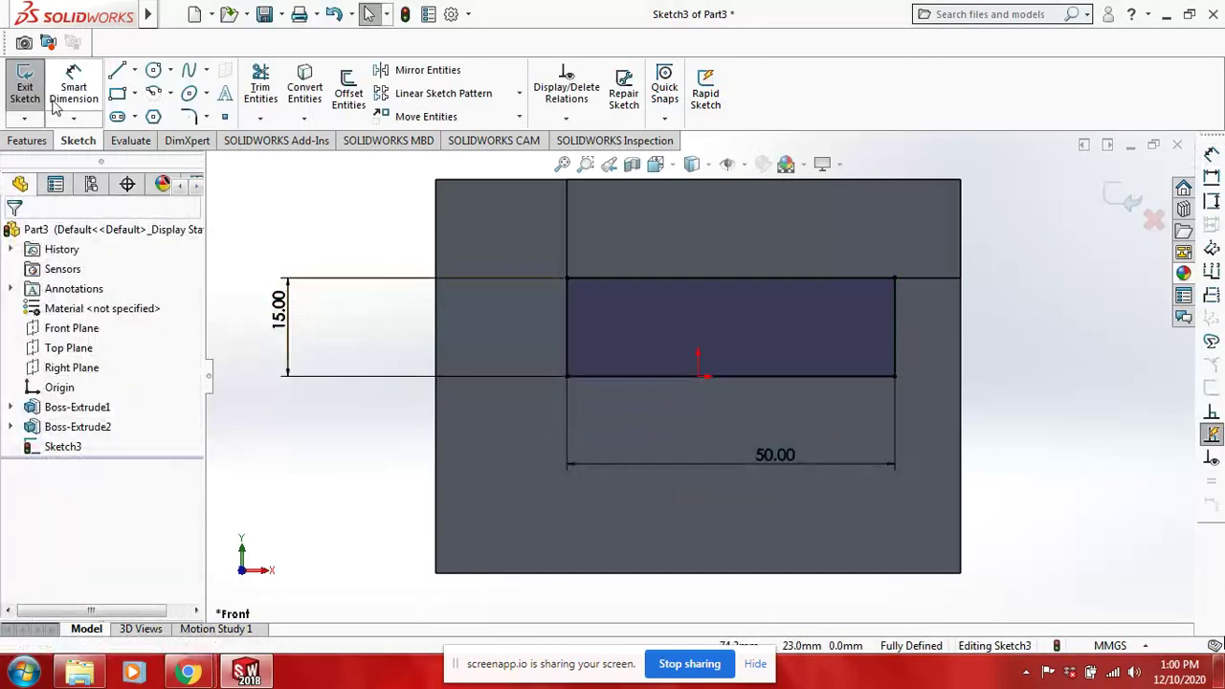
Step: Extrude the 50 by 15 mm rectangle 20 mm as a second boss step
{"action": "left_click", "coordinate": [27, 141]}
{"action": "left_click", "coordinate": [32, 88]}
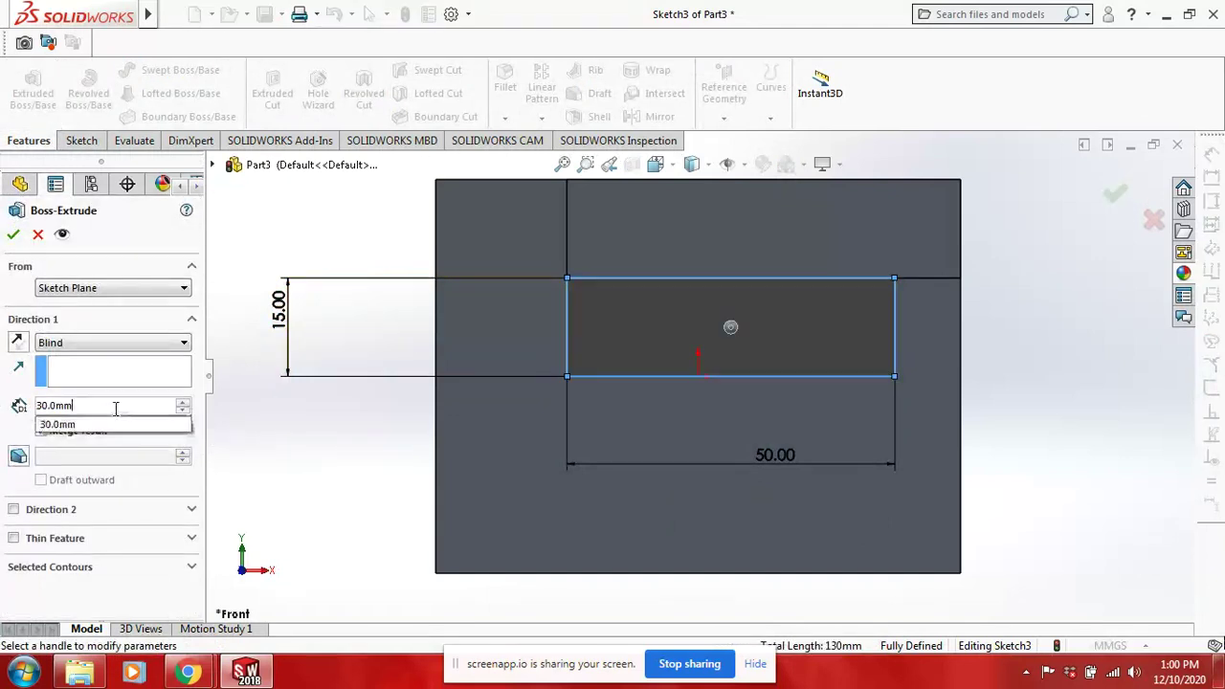
{"action": "key", "text": "Return"}
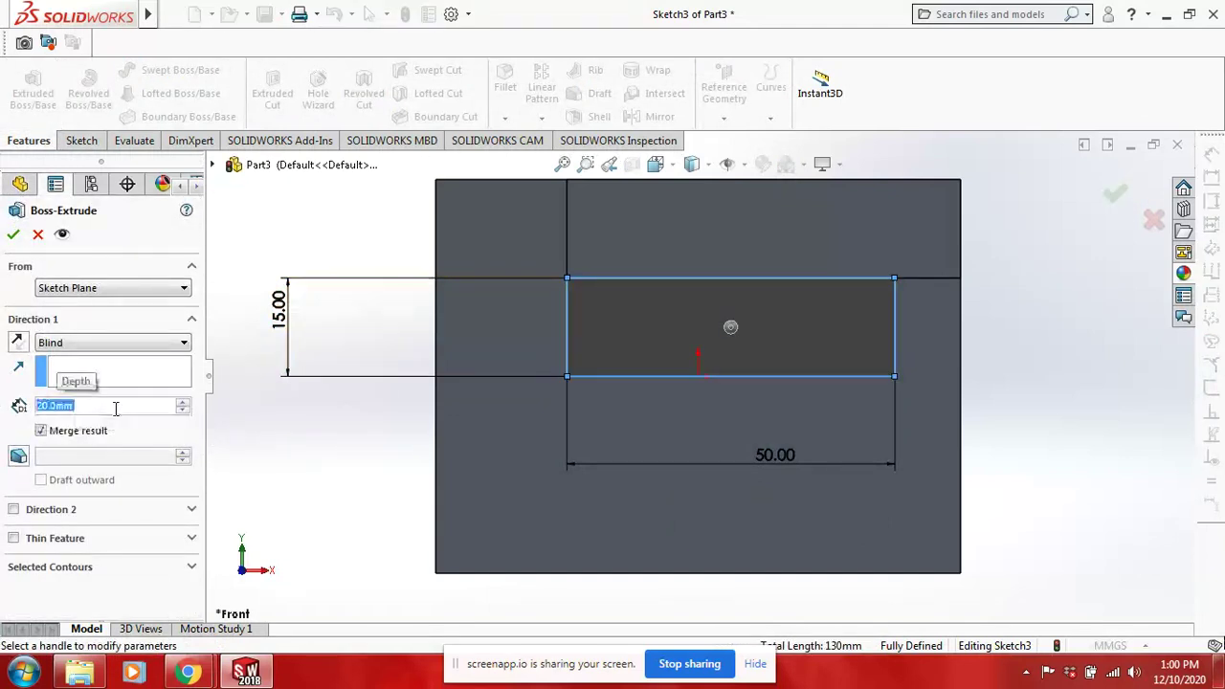
{"action": "left_click", "coordinate": [14, 236]}
Step: On the plate's front face, sketch a corner rectangle about 49 by 13 mm, starting from the second boss's lower-left corner
{"action": "left_click", "coordinate": [543, 372]}
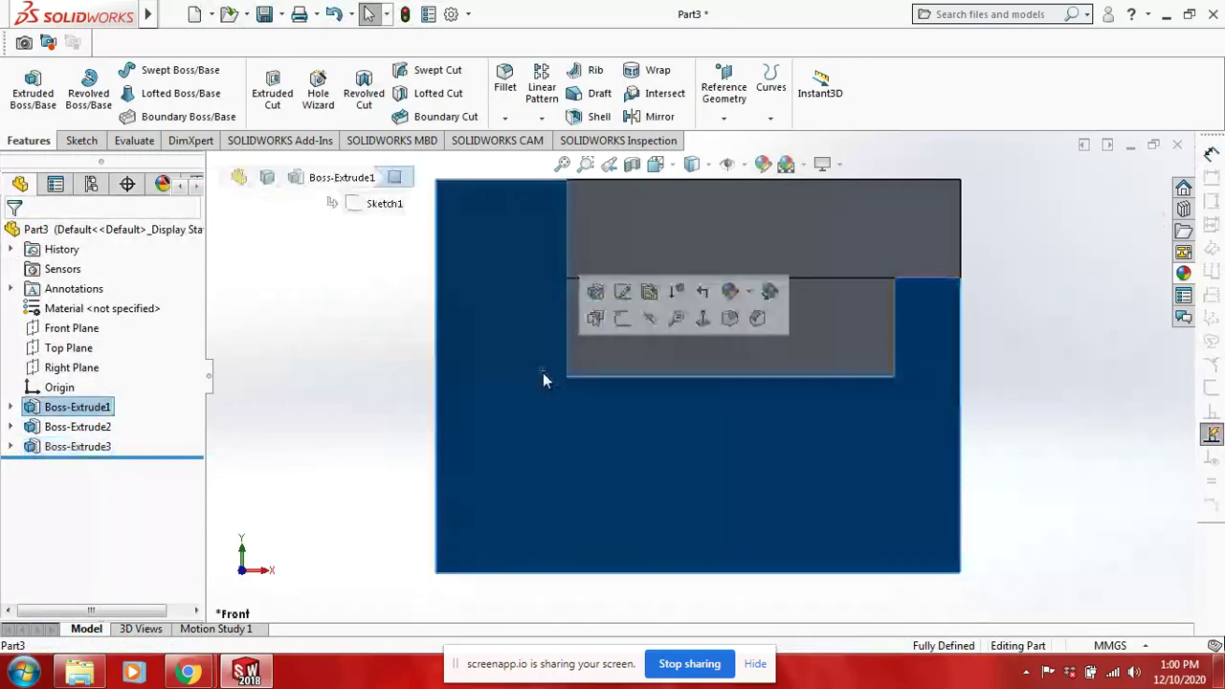
{"action": "left_click", "coordinate": [622, 318]}
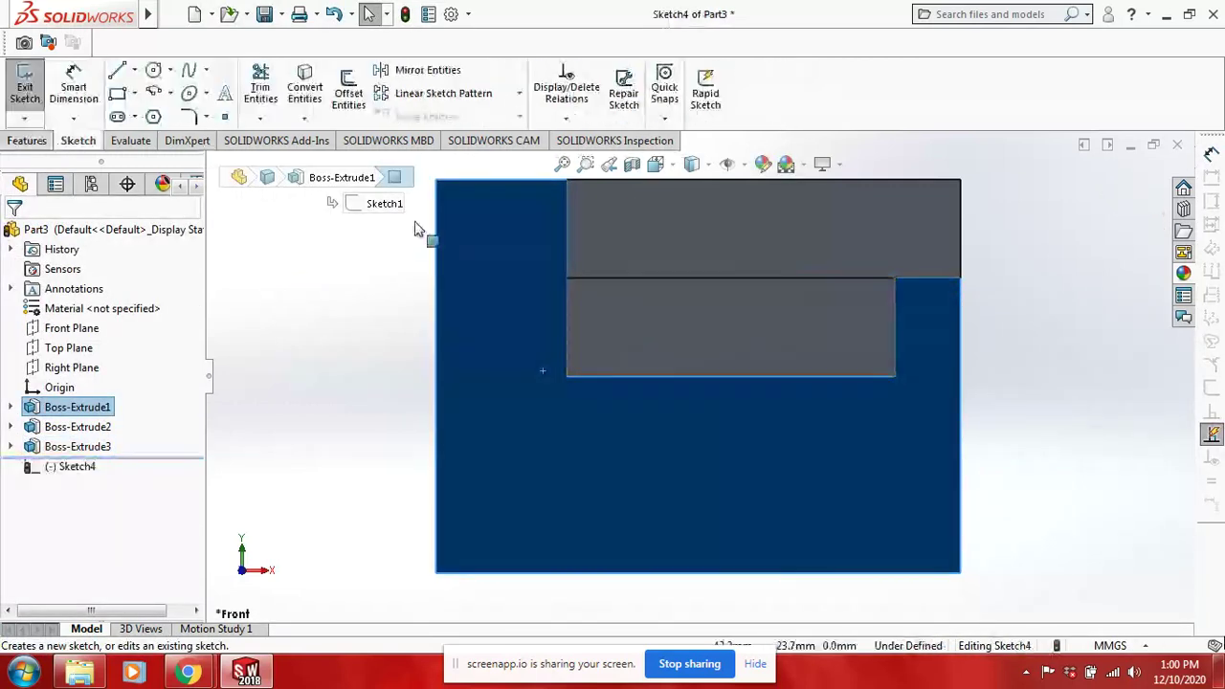
{"action": "left_click", "coordinate": [118, 95]}
{"action": "left_click", "coordinate": [567, 376]}
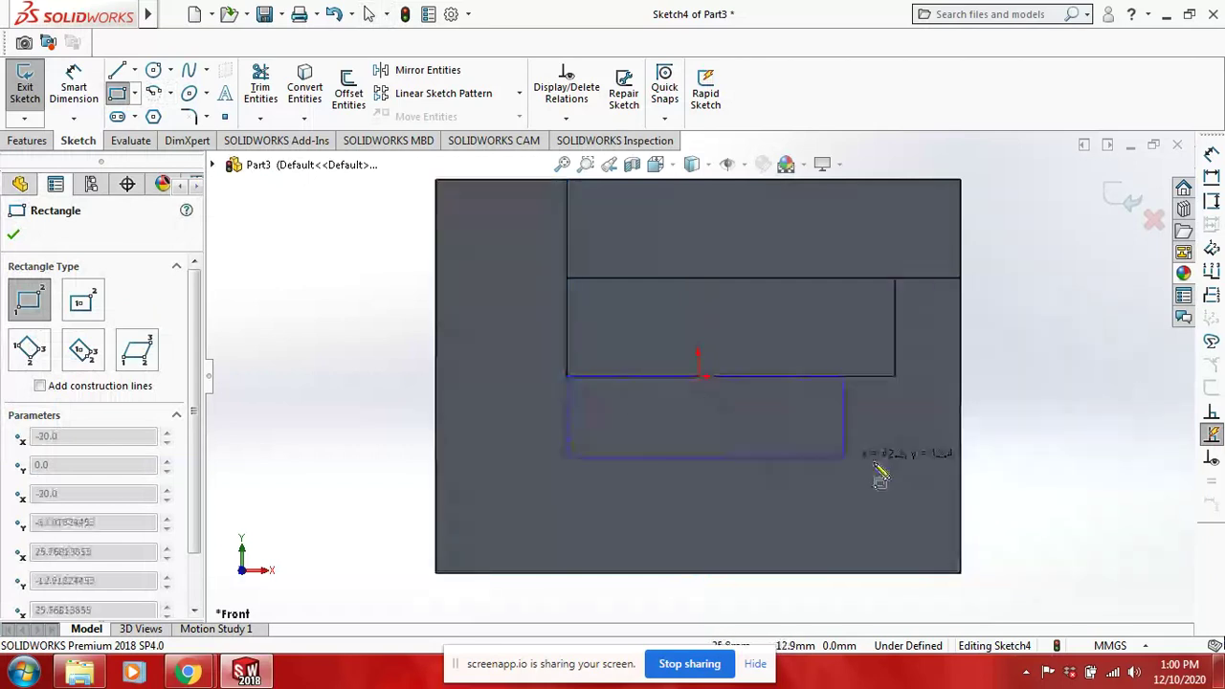
{"action": "left_click", "coordinate": [892, 464]}
Step: Dimension the bottom edge of the rectangle below the second boss to 50 mm
{"action": "right_click", "coordinate": [257, 322]}
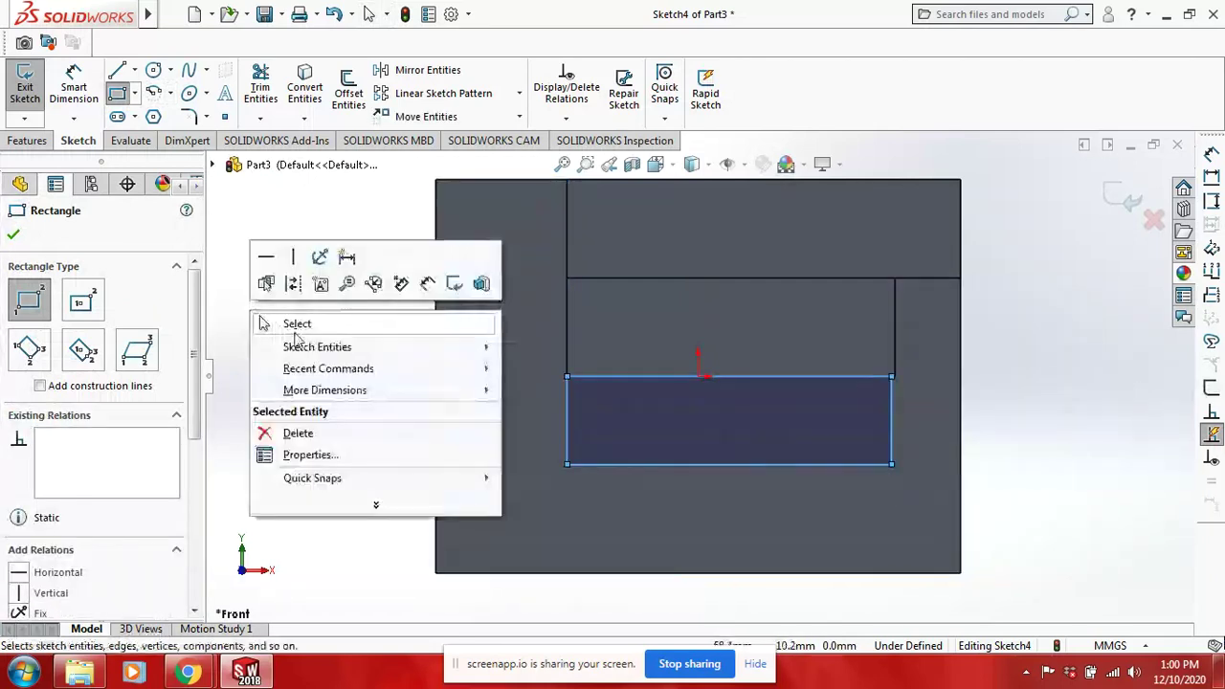
{"action": "mouse_move", "coordinate": [316, 367]}
{"action": "left_click", "coordinate": [624, 405]}
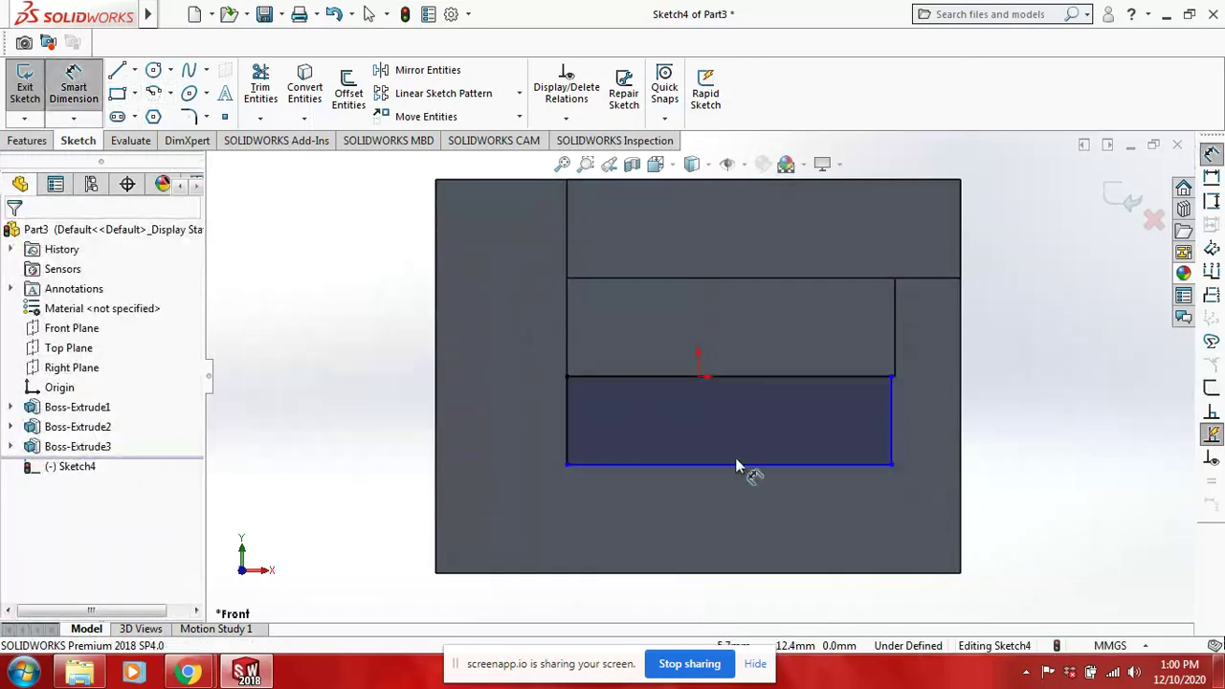
{"action": "left_click", "coordinate": [754, 477]}
{"action": "left_click", "coordinate": [757, 495]}
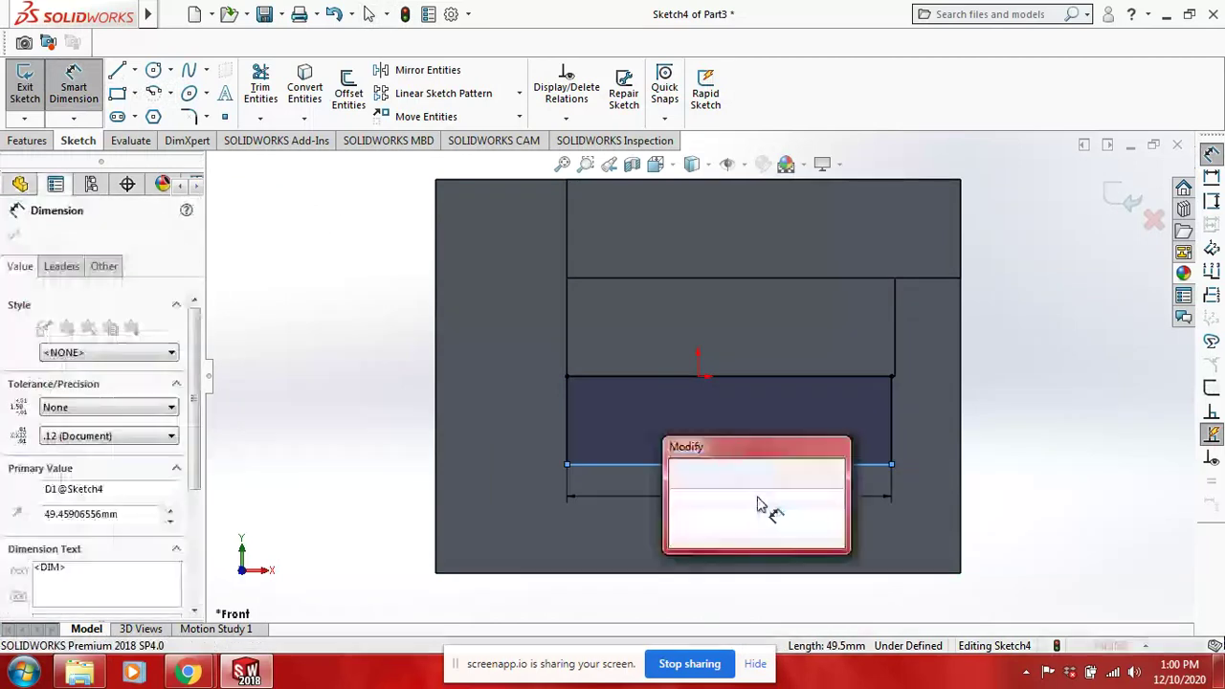
{"action": "type", "text": "50"}
{"action": "key", "text": "Return"}
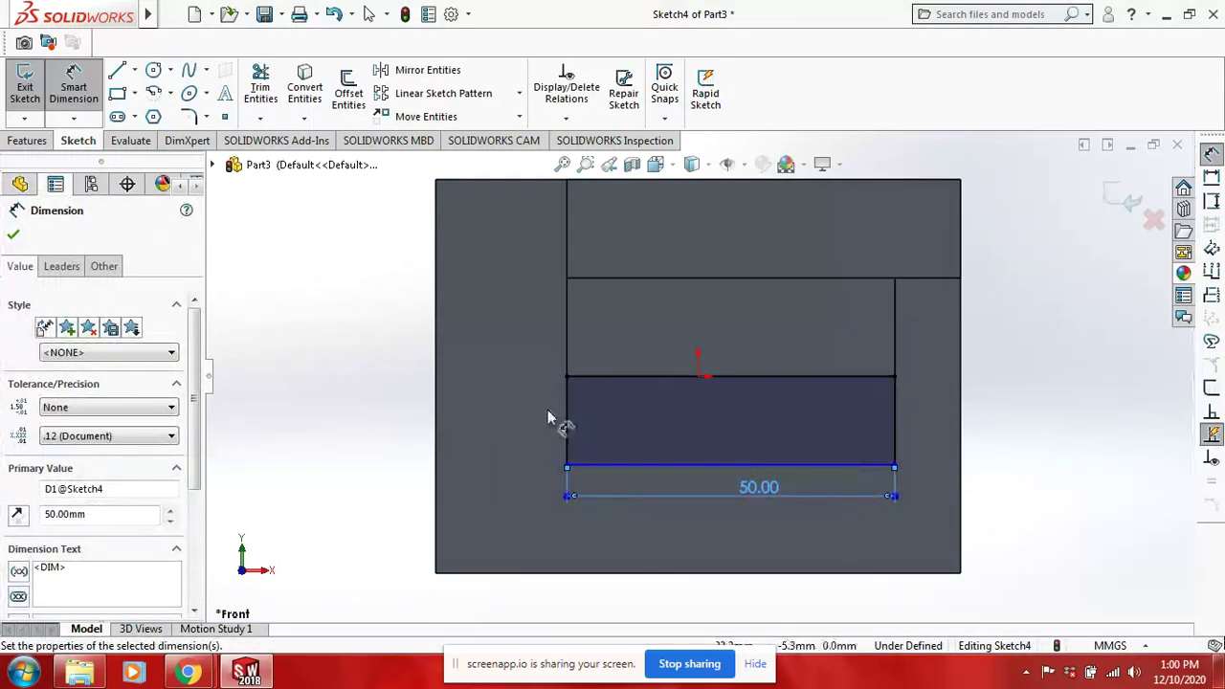
Step: Dimension the left edge of the rectangle below the second boss to 15 mm
{"action": "left_click", "coordinate": [568, 425]}
{"action": "left_click", "coordinate": [394, 414]}
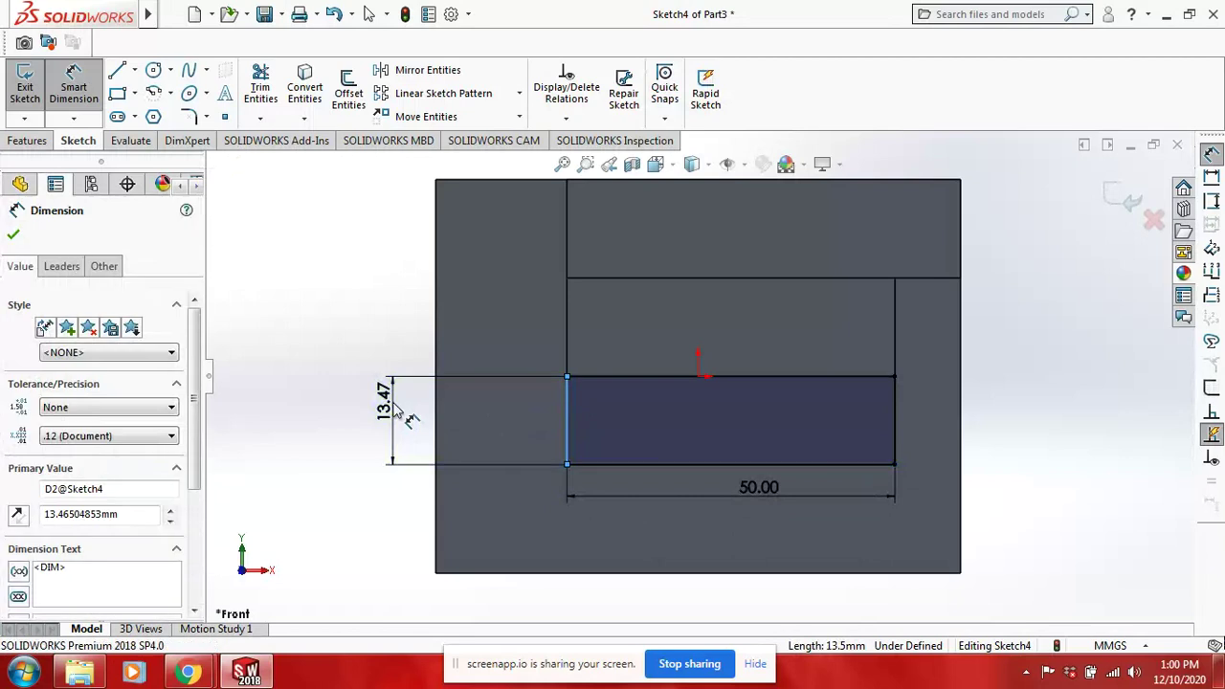
{"action": "type", "text": "15"}
{"action": "key", "text": "Return"}
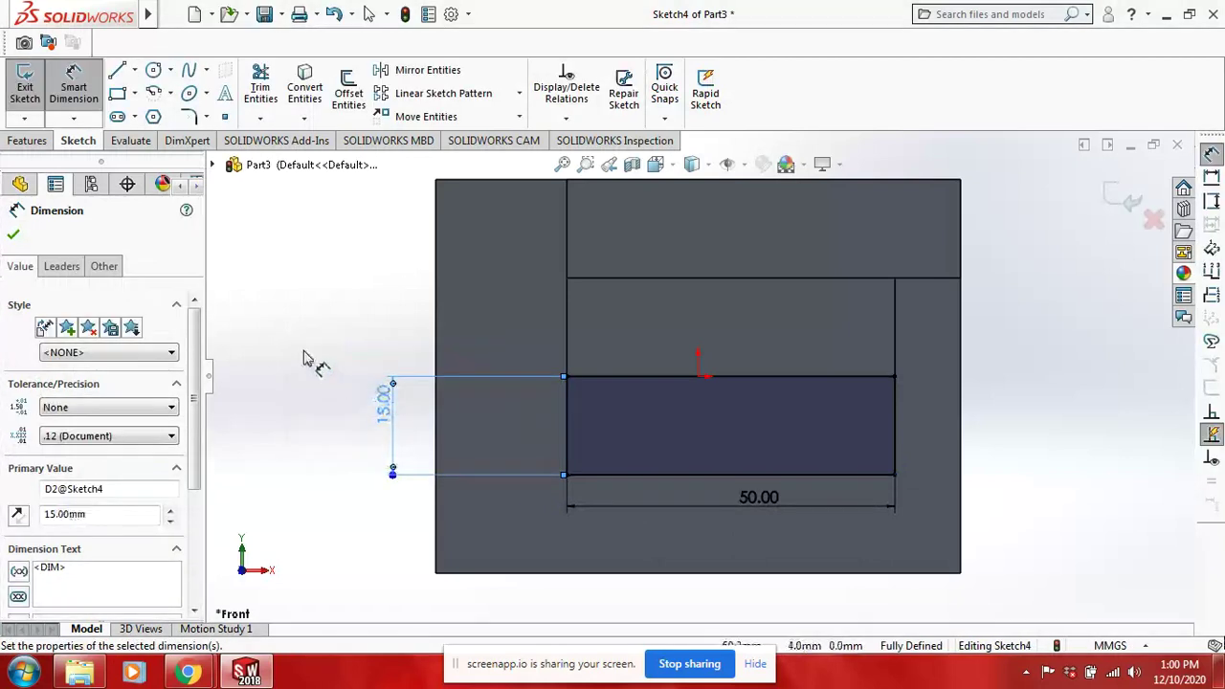
{"action": "right_click", "coordinate": [308, 358]}
{"action": "left_click", "coordinate": [346, 407]}
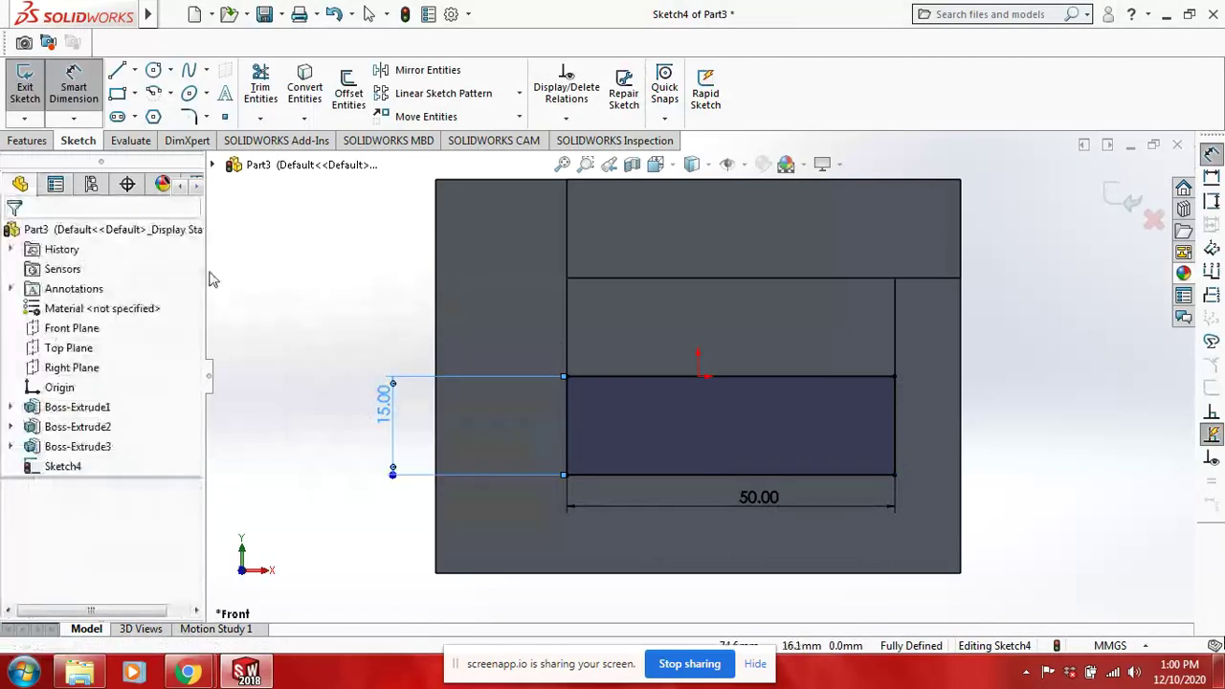
Step: Extrude the lowest 50 by 15 mm rectangle 10 mm as a third boss step
{"action": "left_click", "coordinate": [28, 141]}
{"action": "left_click", "coordinate": [31, 86]}
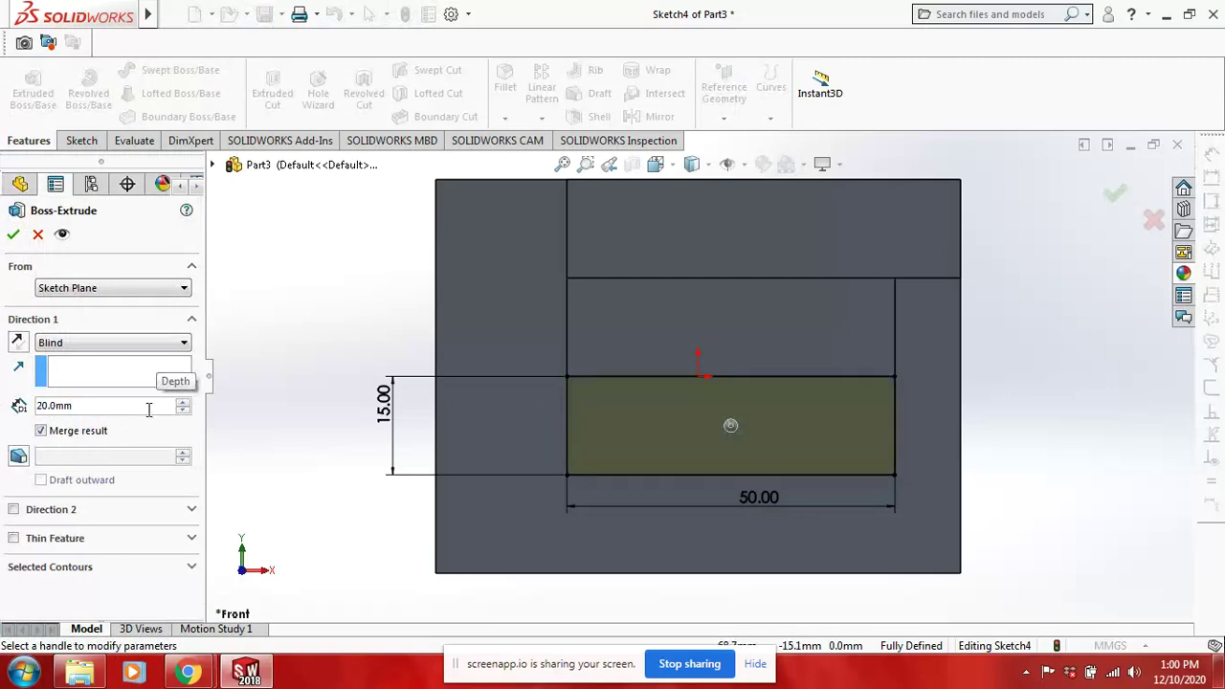
{"action": "key", "text": "BackSpace"}
{"action": "key", "text": "BackSpace"}
{"action": "key", "text": "BackSpace"}
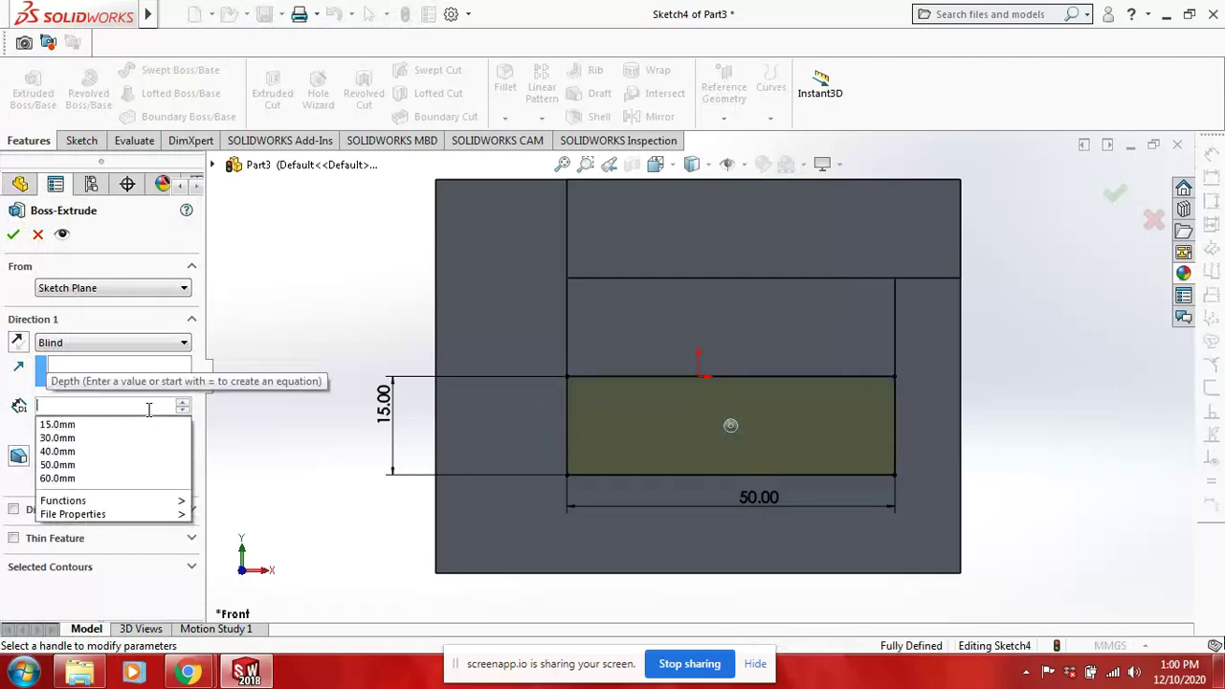
{"action": "type", "text": "10"}
{"action": "key", "text": "Return"}
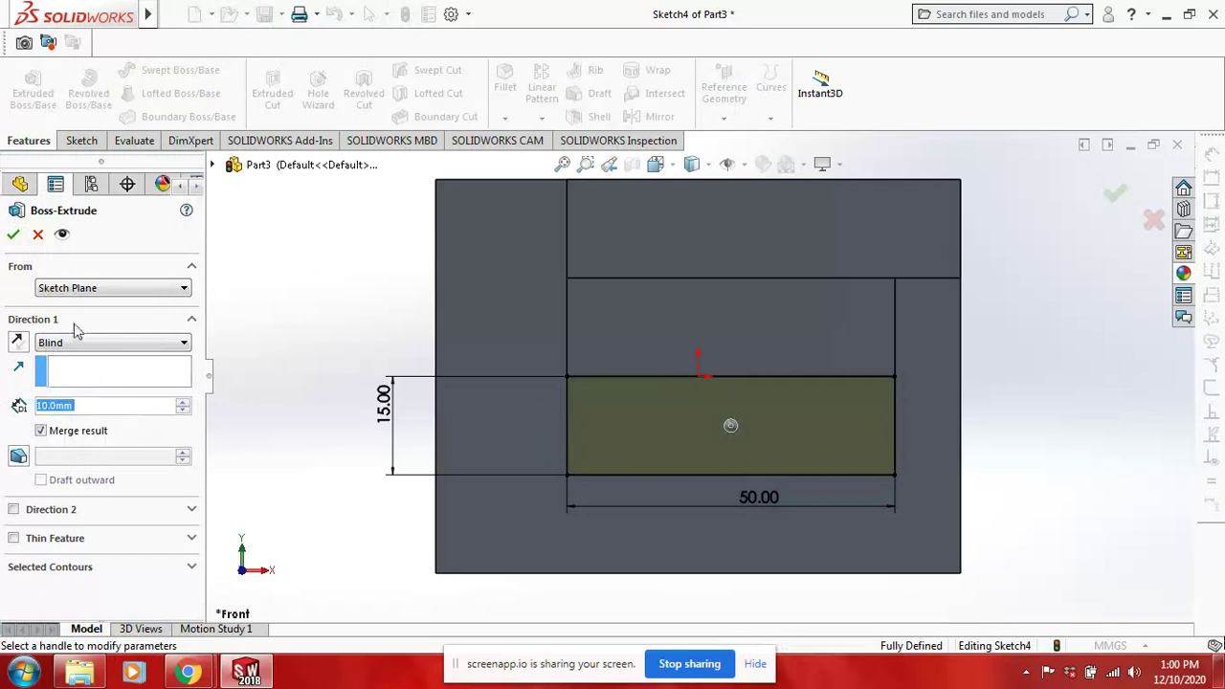
{"action": "left_click", "coordinate": [12, 237]}
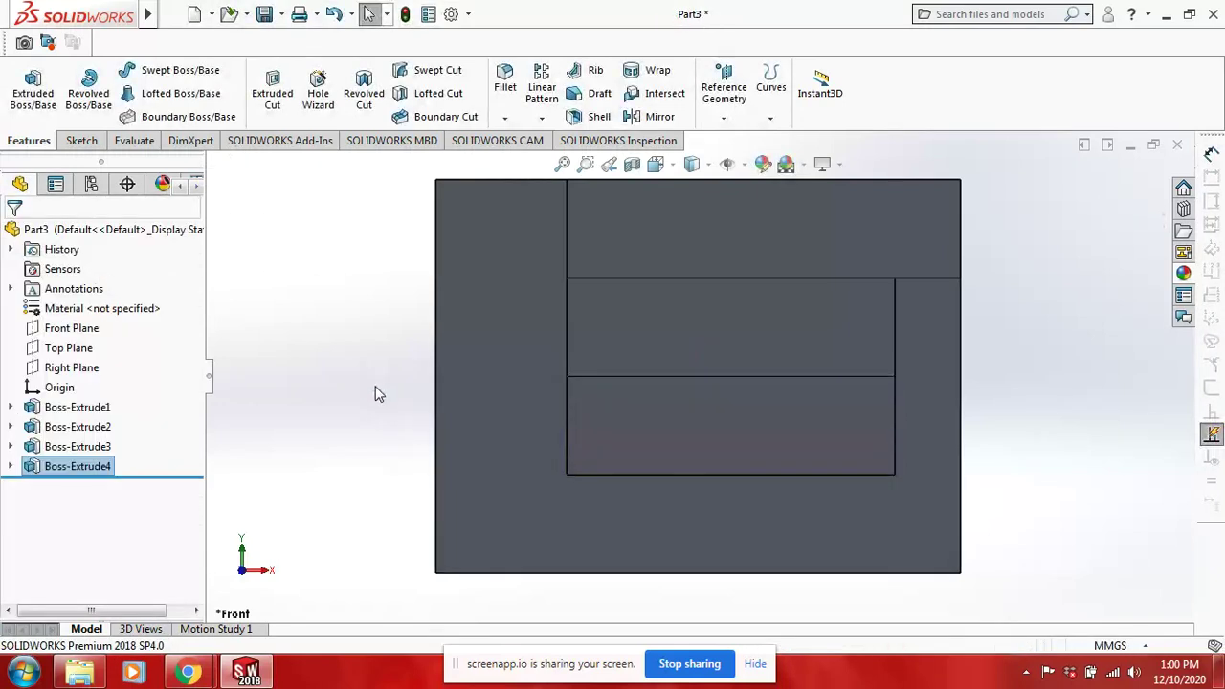
Step: Start a new sketch on the side face where the plate and the 30 mm deep top boss are flush
{"action": "key", "text": "f"}
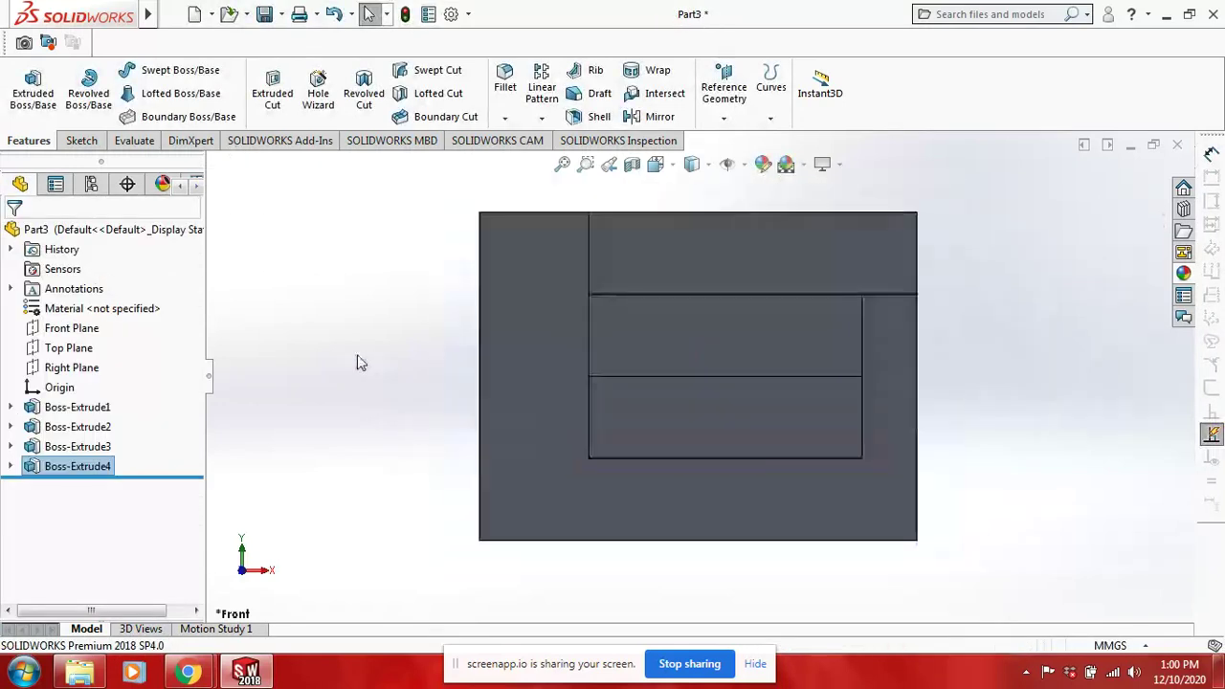
{"action": "left_click", "coordinate": [357, 356]}
{"action": "right_click", "coordinate": [357, 356]}
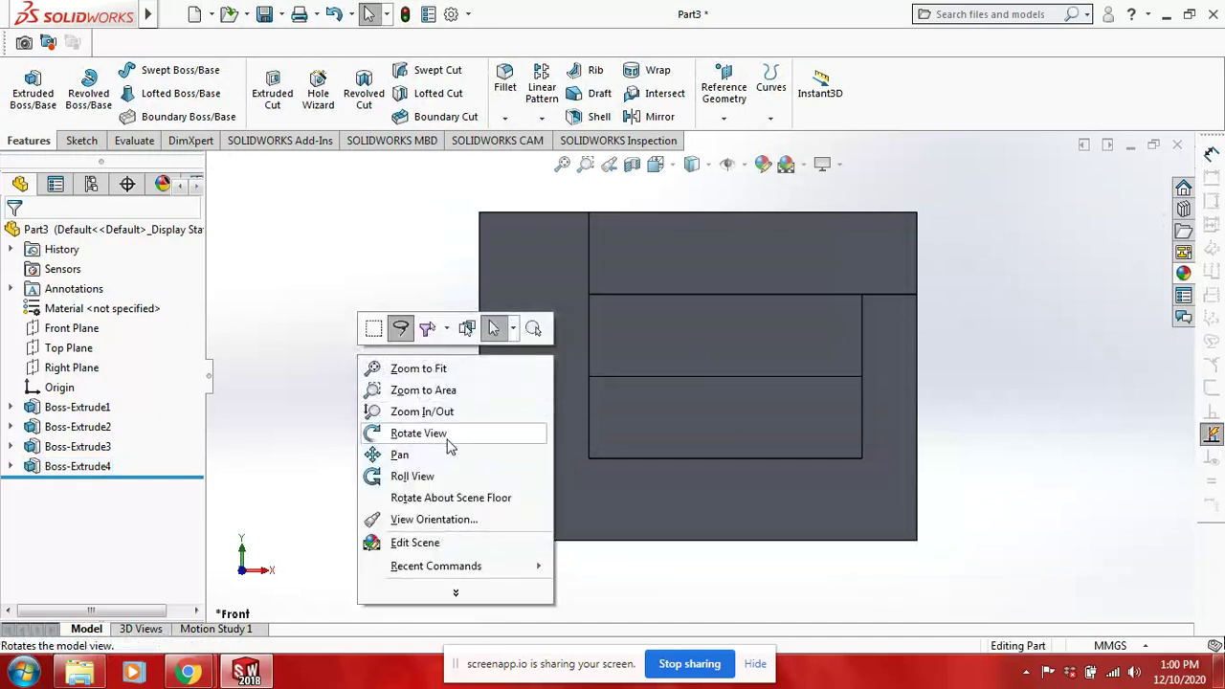
{"action": "left_click", "coordinate": [402, 433]}
{"action": "left_click_drag", "start_coordinate": [429, 470], "coordinate": [391, 363]}
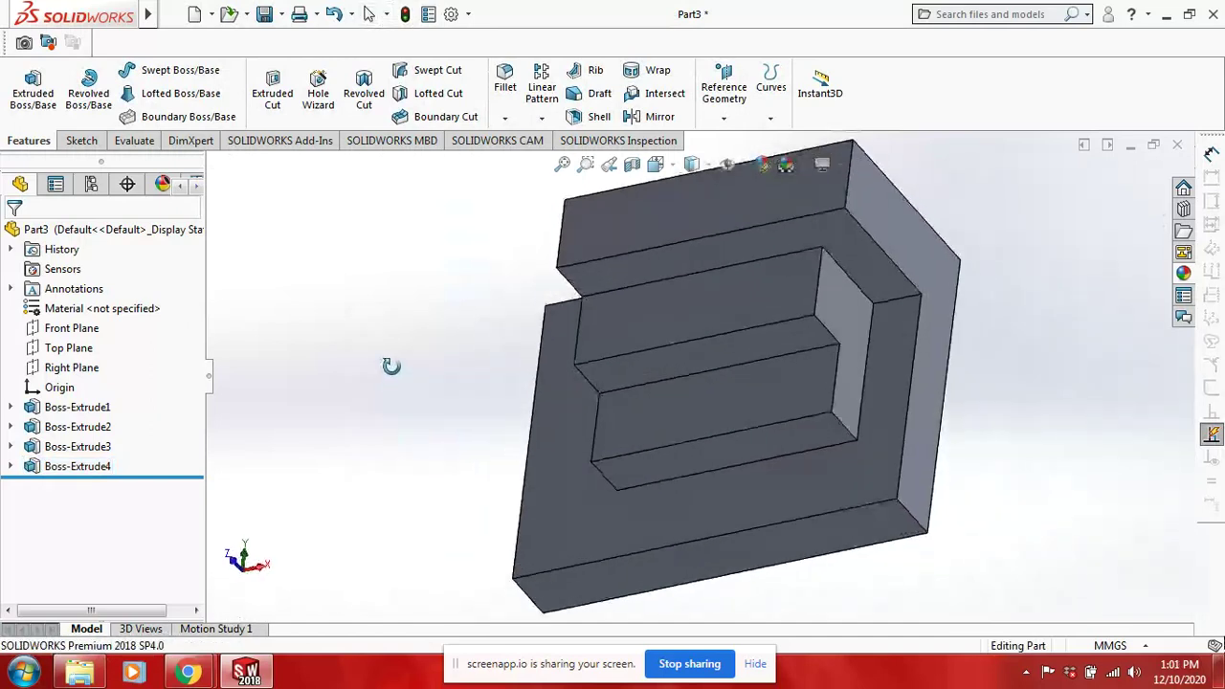
{"action": "key", "text": "Escape"}
{"action": "left_click", "coordinate": [926, 260]}
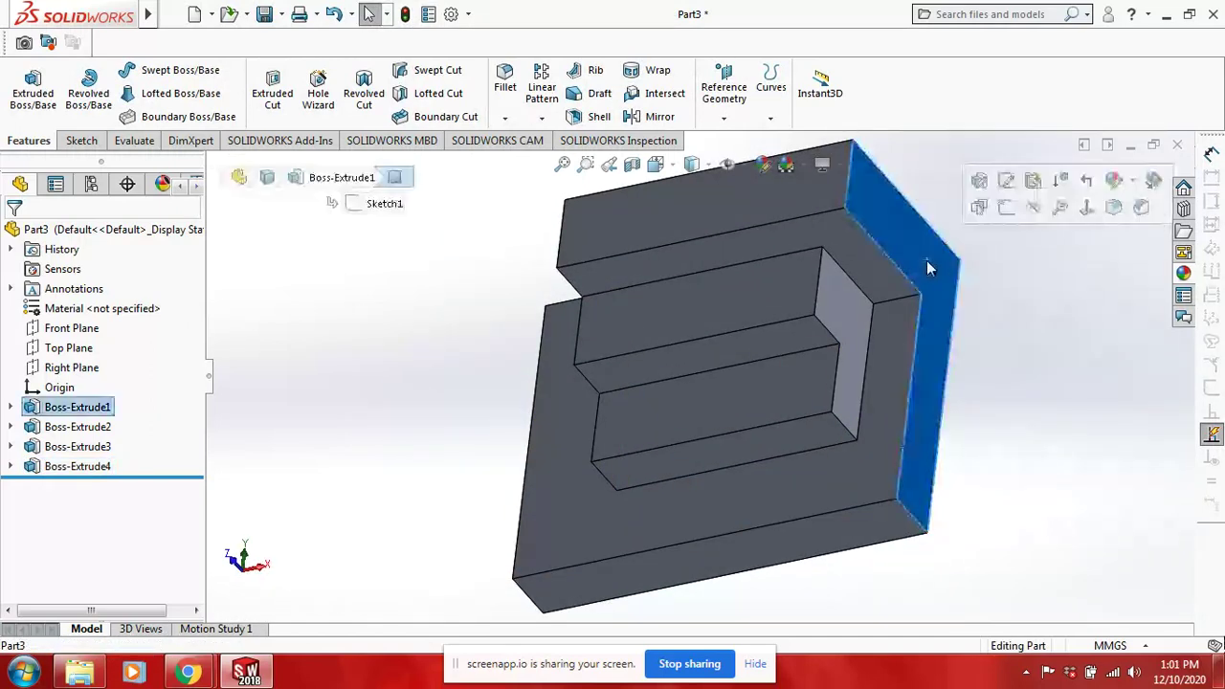
{"action": "right_click", "coordinate": [926, 261]}
{"action": "left_click", "coordinate": [970, 168]}
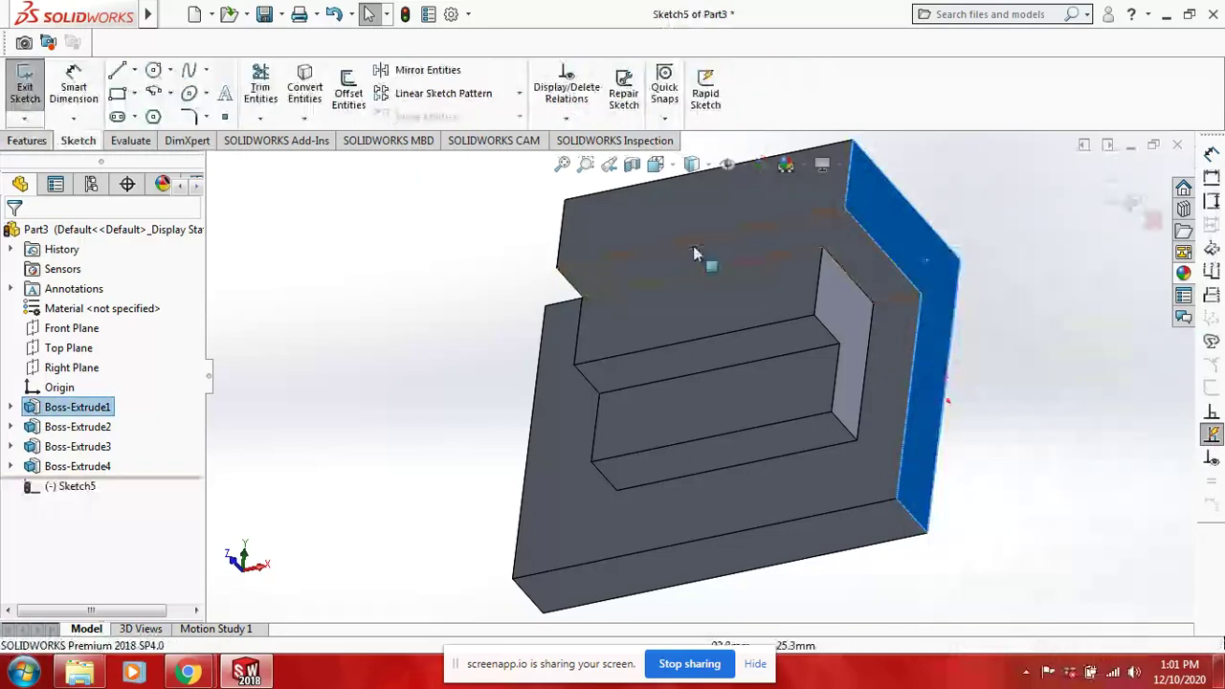
Step: Sketch a closed triangle joining the top boss's lower outer corner, the plate's lower front corner and the inner corner where boss meets plate
{"action": "left_click", "coordinate": [118, 72]}
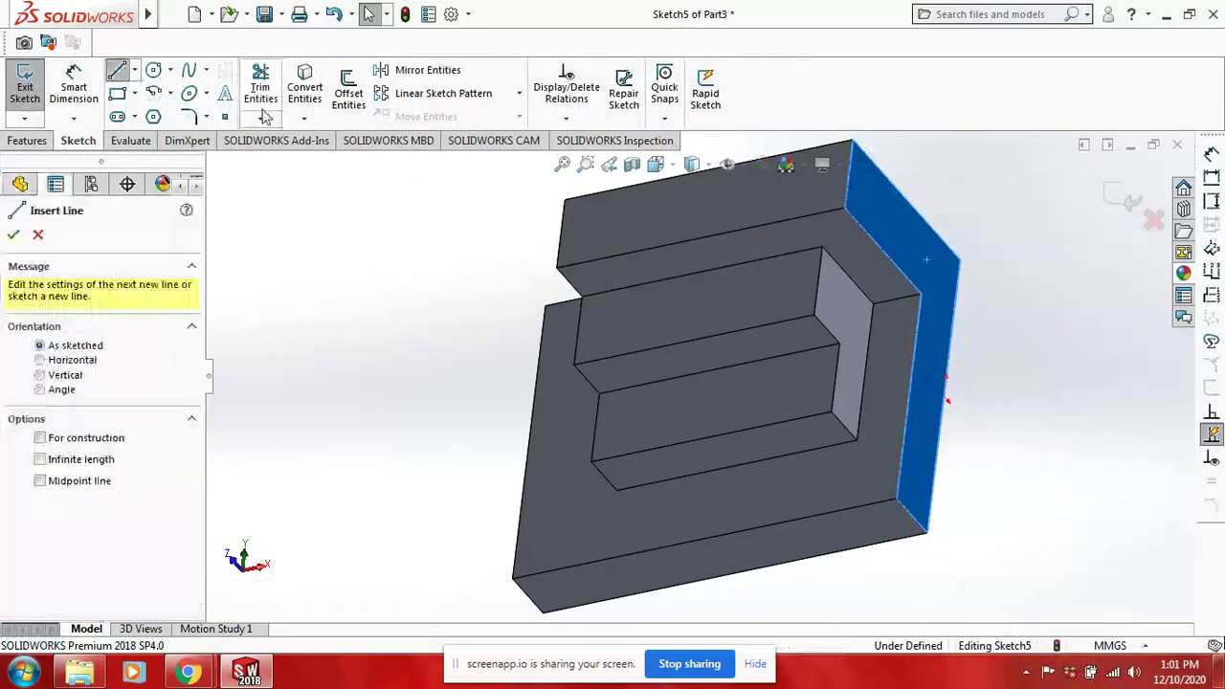
{"action": "left_click", "coordinate": [845, 208]}
{"action": "left_click", "coordinate": [896, 498]}
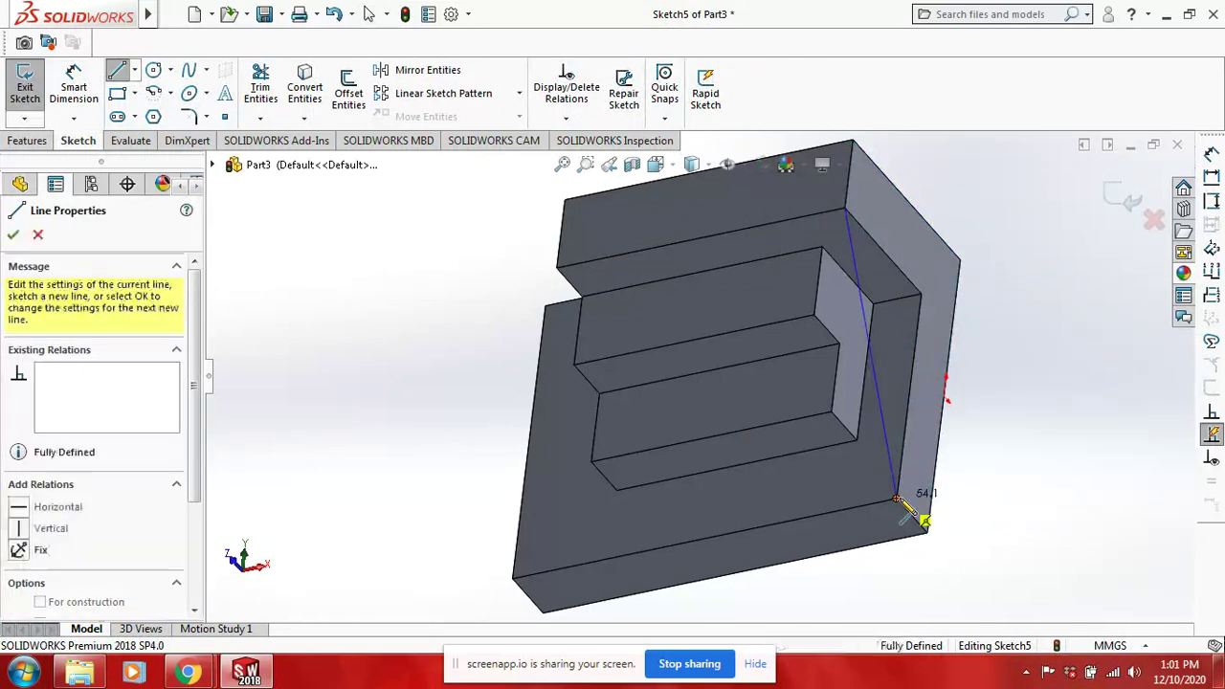
{"action": "left_click", "coordinate": [921, 293]}
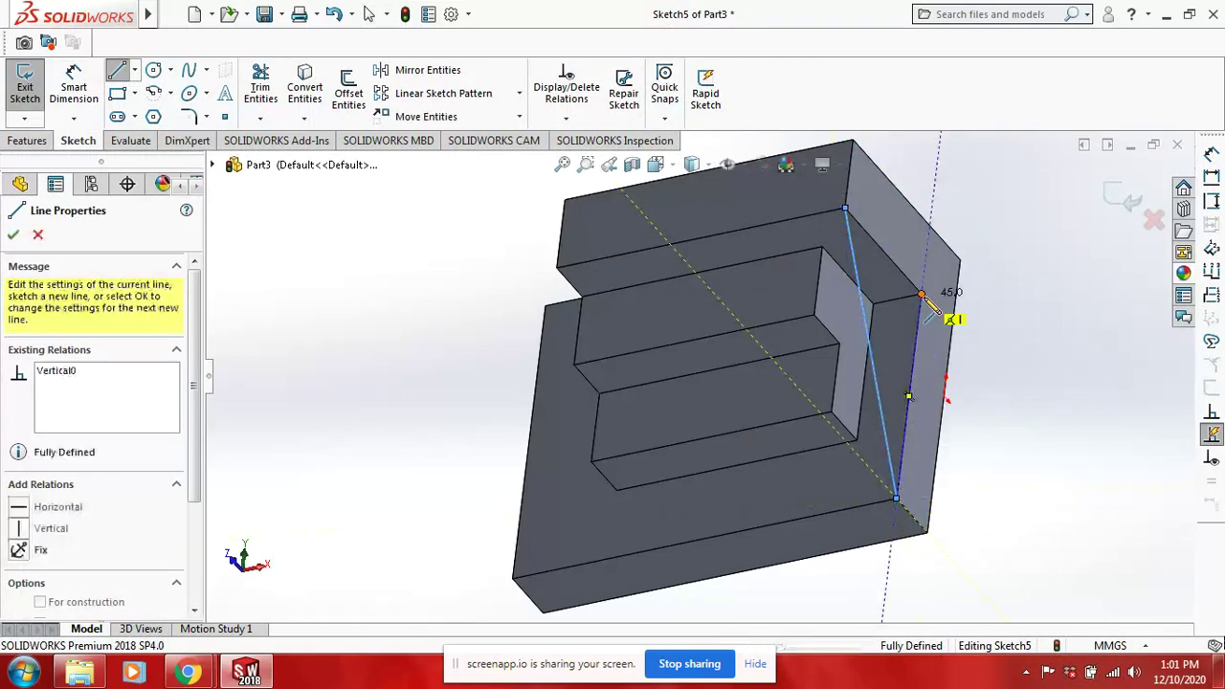
{"action": "left_click", "coordinate": [845, 207]}
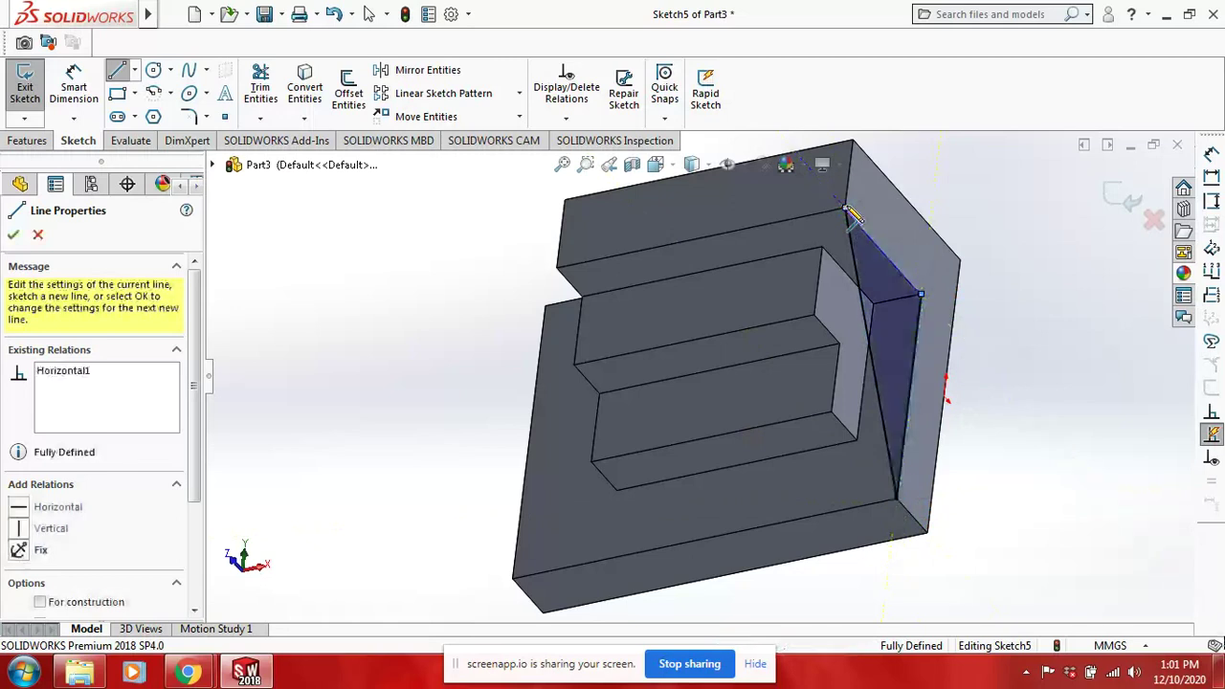
{"action": "right_click", "coordinate": [342, 295]}
{"action": "left_click", "coordinate": [364, 298]}
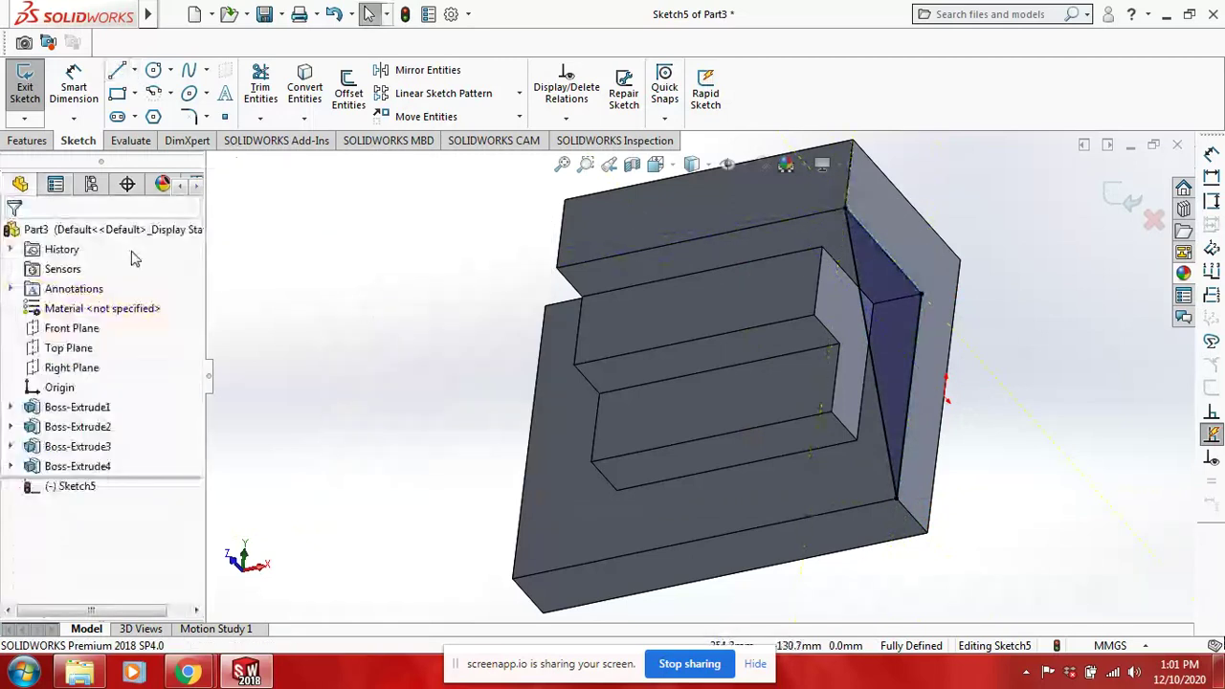
Step: Extrude the triangular side-face sketch 10 mm as a blind boss, reversing the direction inward towards the steps
{"action": "left_click", "coordinate": [27, 141]}
{"action": "left_click", "coordinate": [34, 101]}
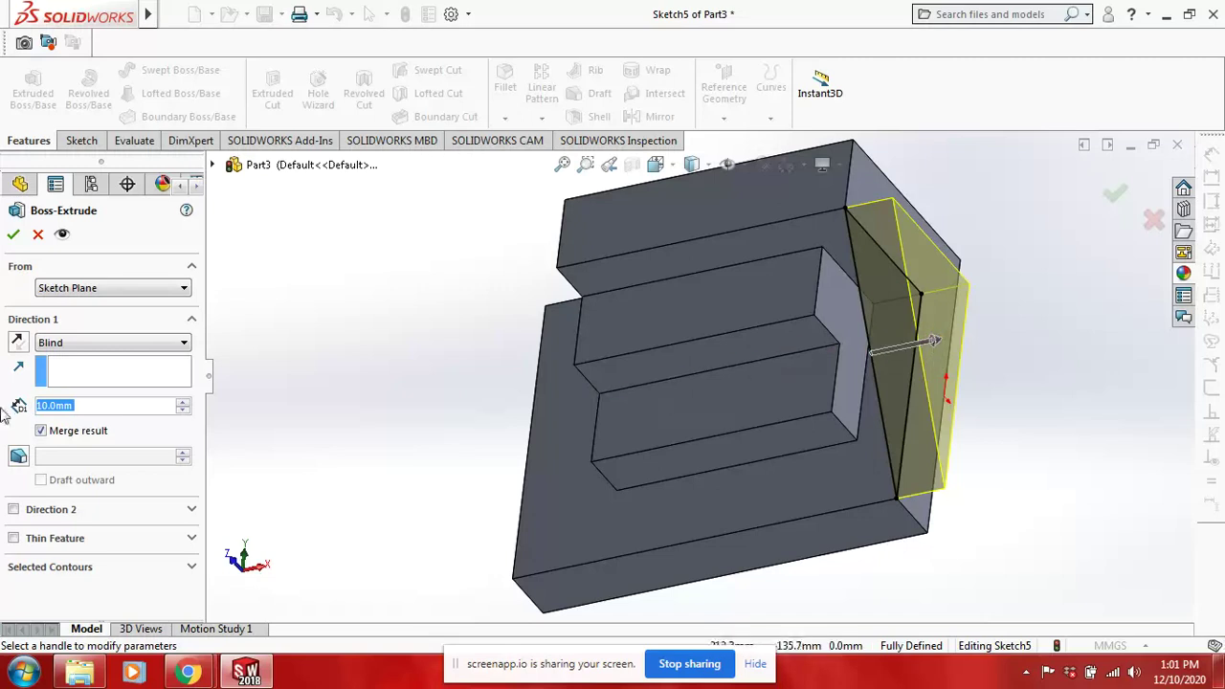
{"action": "left_click", "coordinate": [18, 348]}
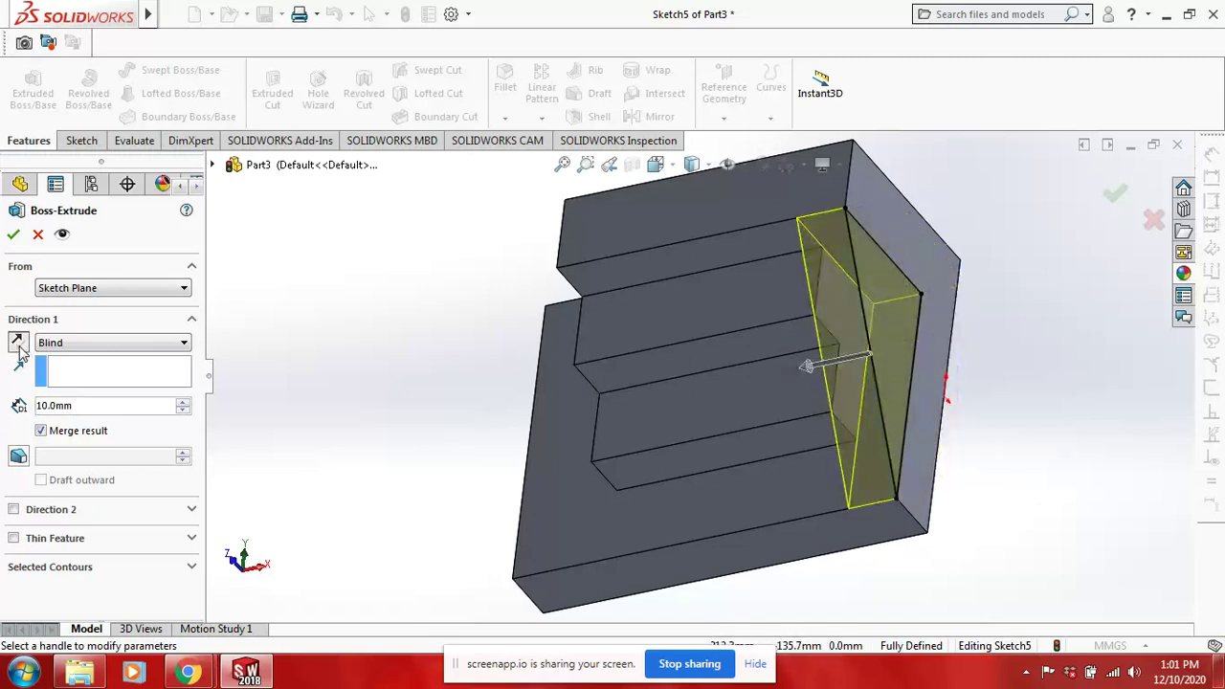
{"action": "left_click", "coordinate": [115, 406]}
{"action": "key", "text": "BackSpace"}
{"action": "key", "text": "BackSpace"}
{"action": "key", "text": "BackSpace"}
{"action": "key", "text": "BackSpace"}
{"action": "key", "text": "BackSpace"}
{"action": "key", "text": "BackSpace"}
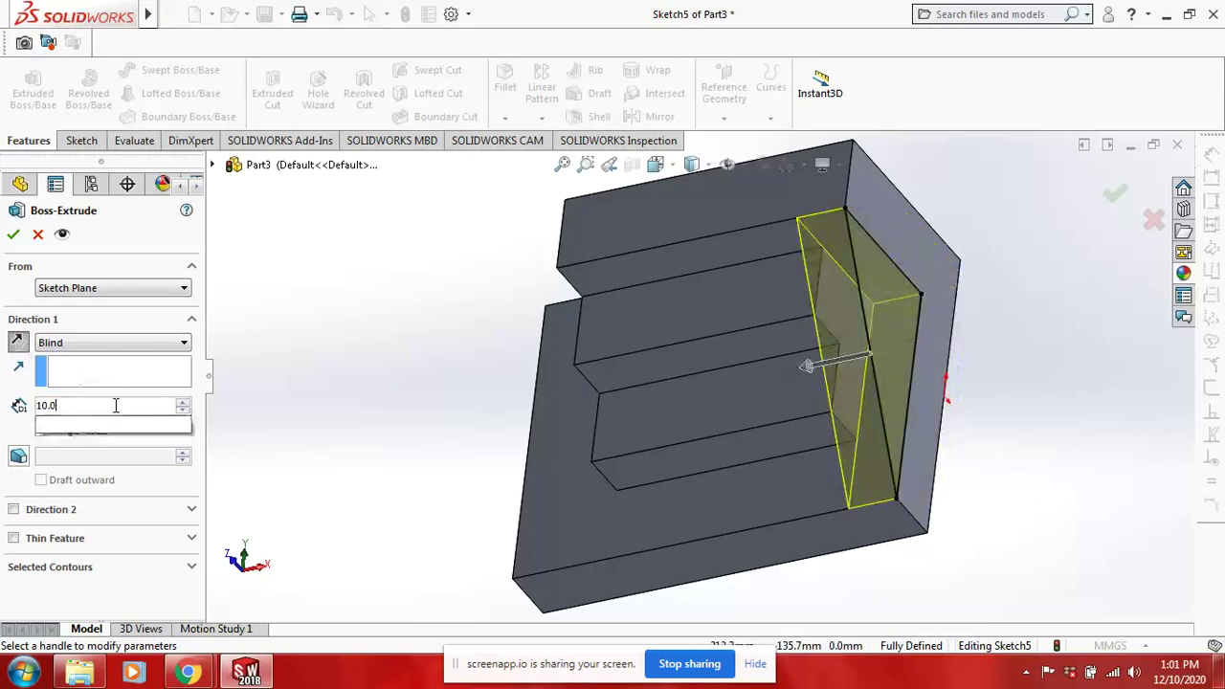
{"action": "type", "text": "10"}
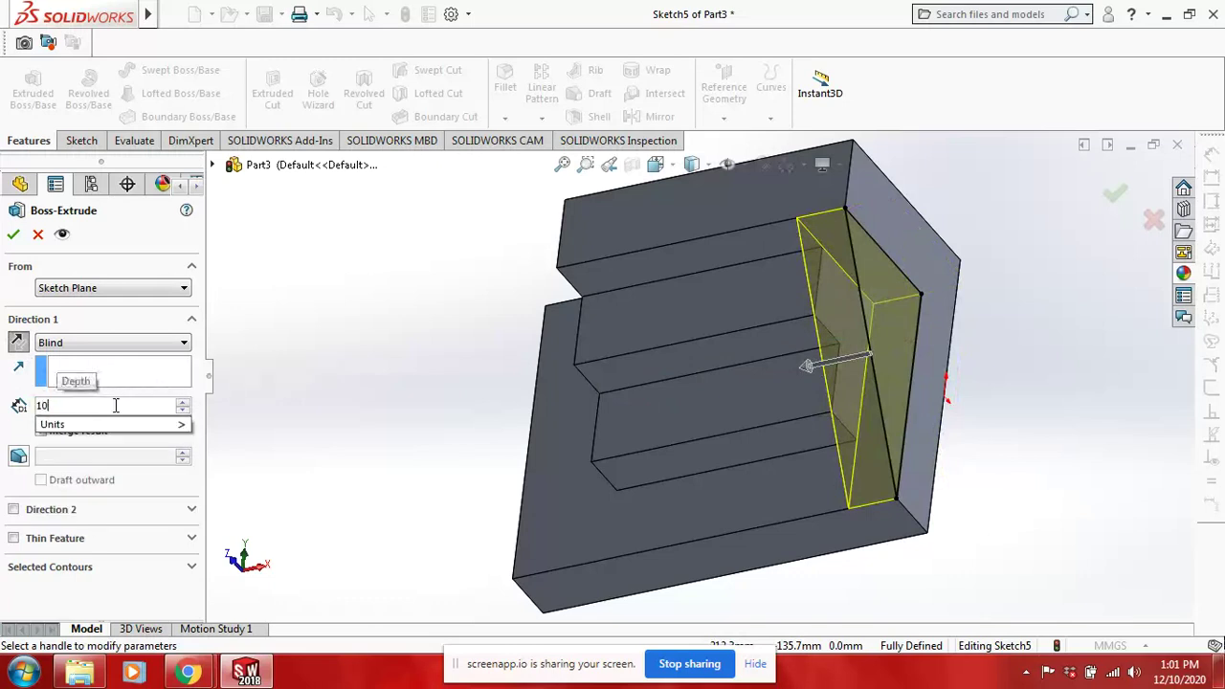
{"action": "key", "text": "Return"}
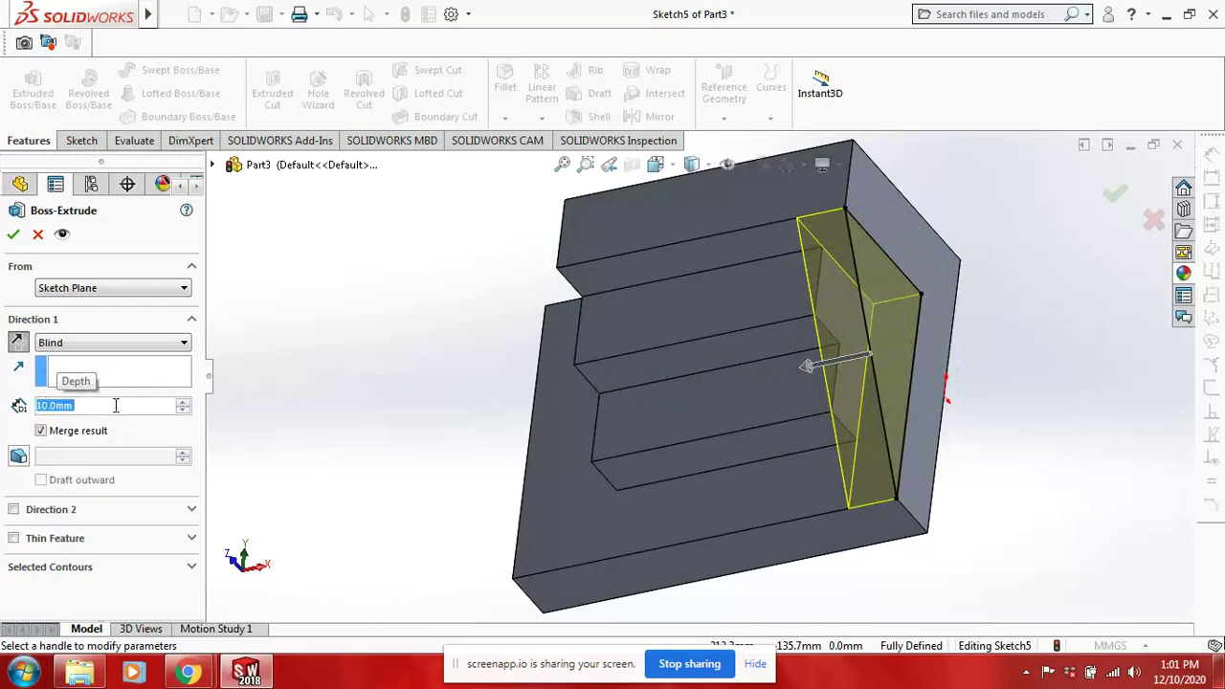
{"action": "left_click", "coordinate": [13, 235]}
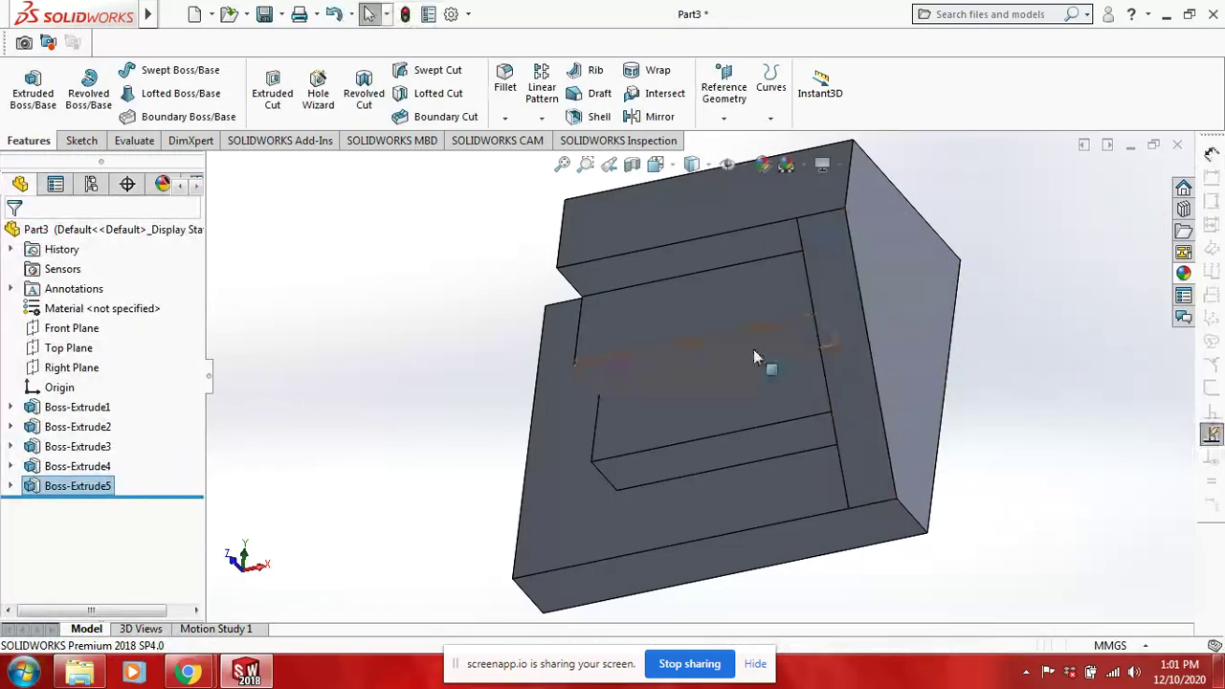
Step: Try light yellow, yellow and cyan as the whole part's appearance color, and choose dark teal from the standard palette
{"action": "left_click", "coordinate": [360, 330]}
{"action": "right_click", "coordinate": [354, 313]}
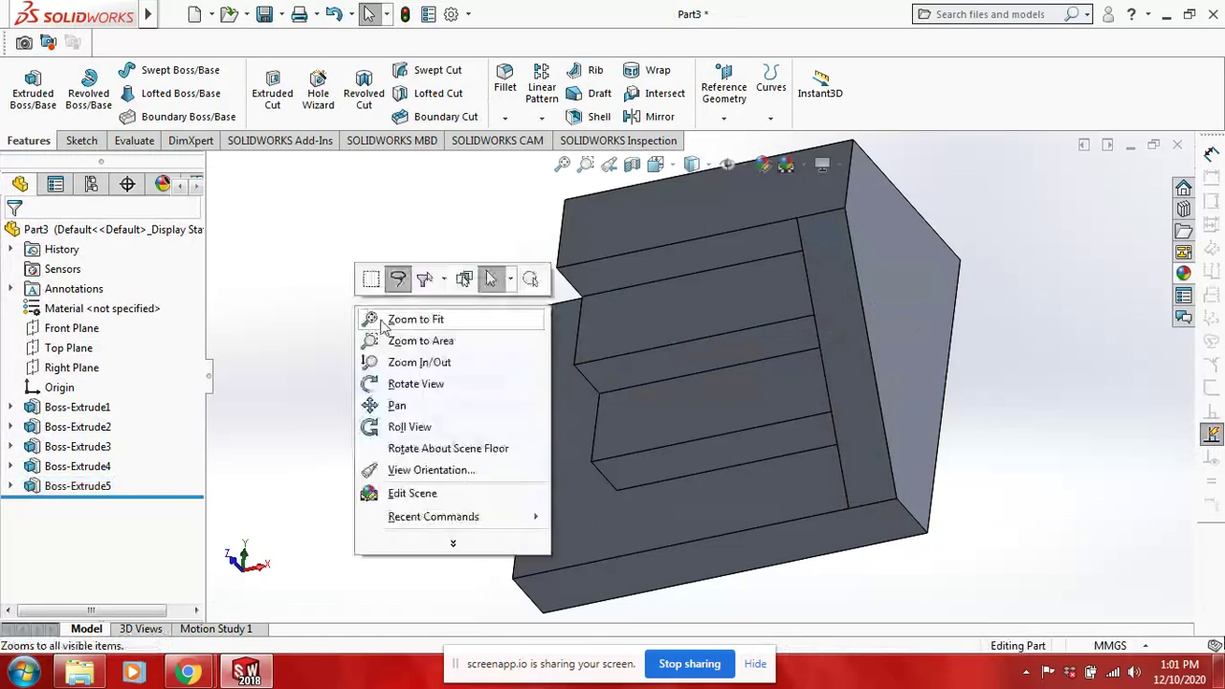
{"action": "left_click", "coordinate": [424, 383]}
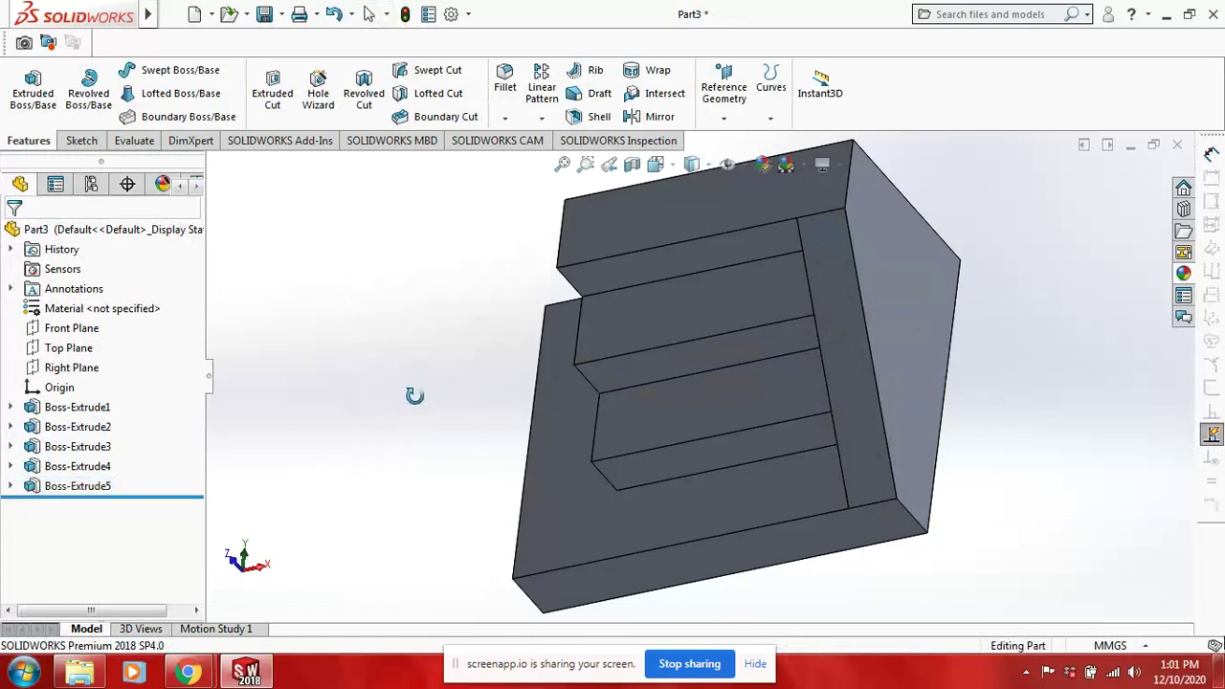
{"action": "left_click_drag", "start_coordinate": [414, 395], "coordinate": [737, 466]}
{"action": "left_click_drag", "start_coordinate": [933, 338], "coordinate": [610, 338]}
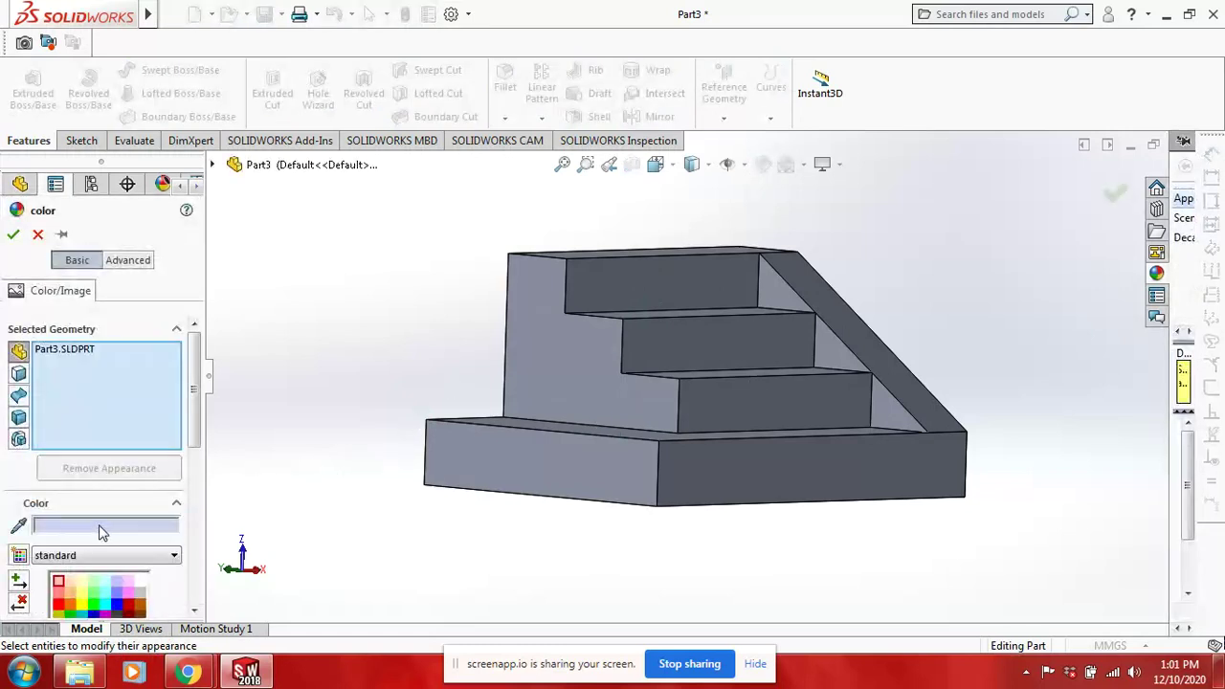
{"action": "left_click", "coordinate": [81, 595]}
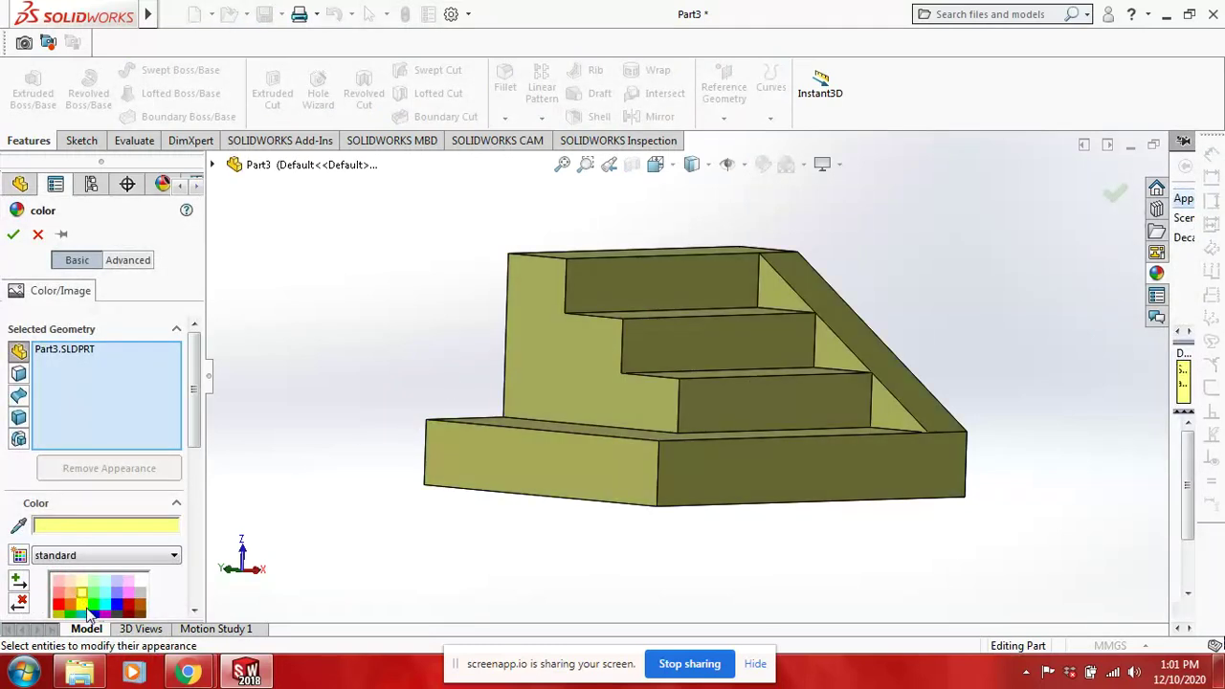
{"action": "left_click", "coordinate": [85, 605]}
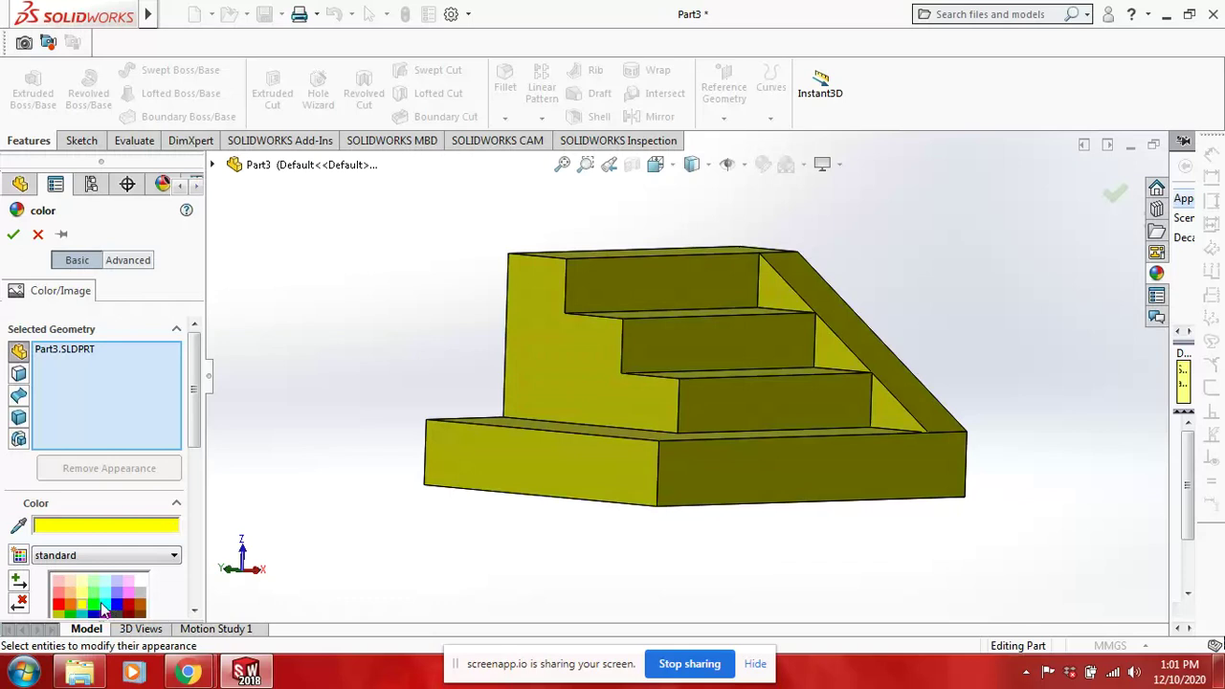
{"action": "left_click", "coordinate": [101, 604]}
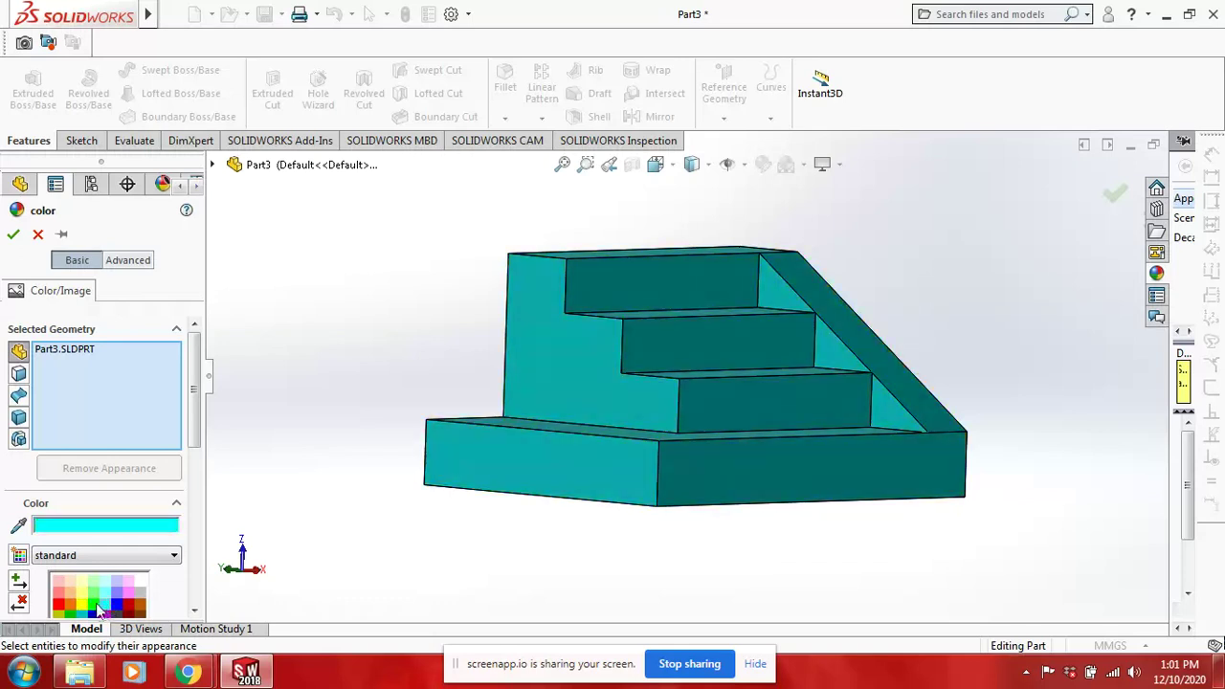
{"action": "scroll", "coordinate": [97, 598], "scroll_direction": "down", "scroll_amount": 2}
{"action": "left_click", "coordinate": [81, 546]}
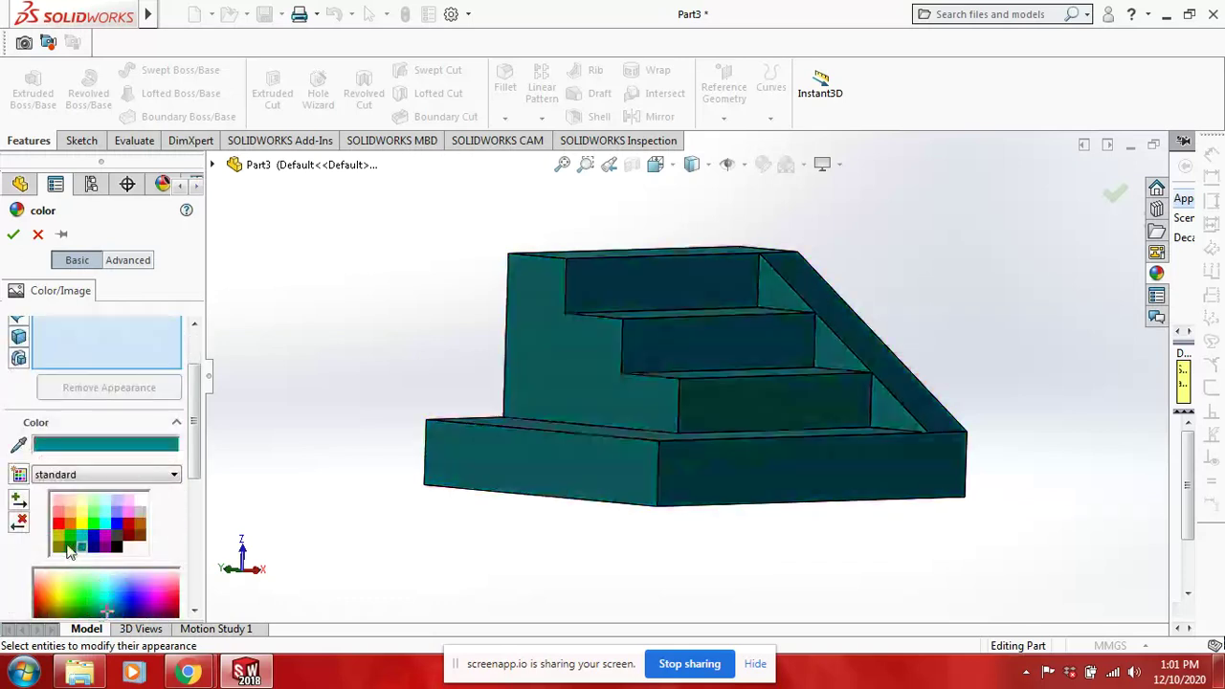